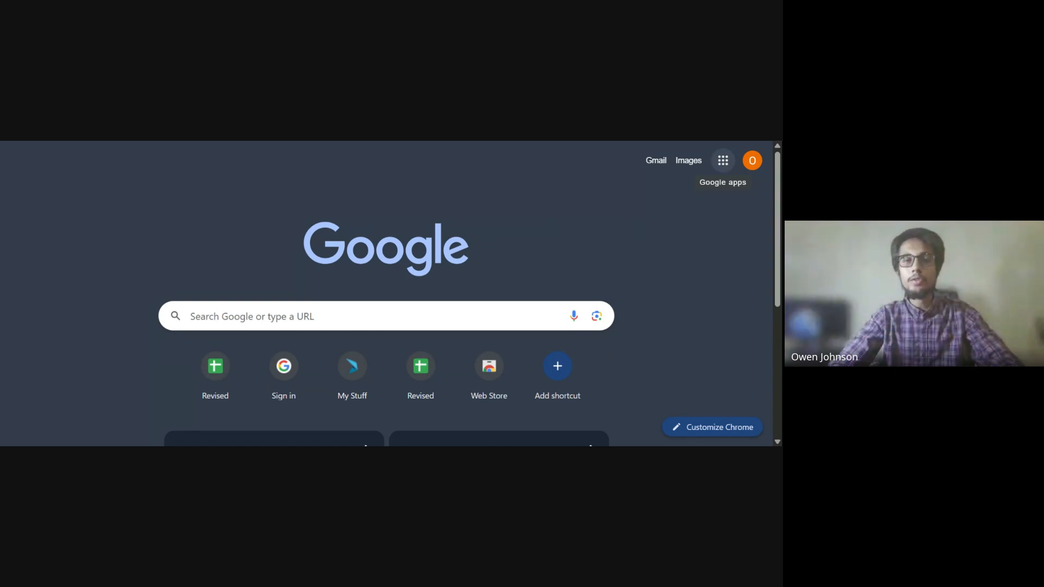
Step: Open Google Calendar from the list of Google apps
left_click(722, 160)
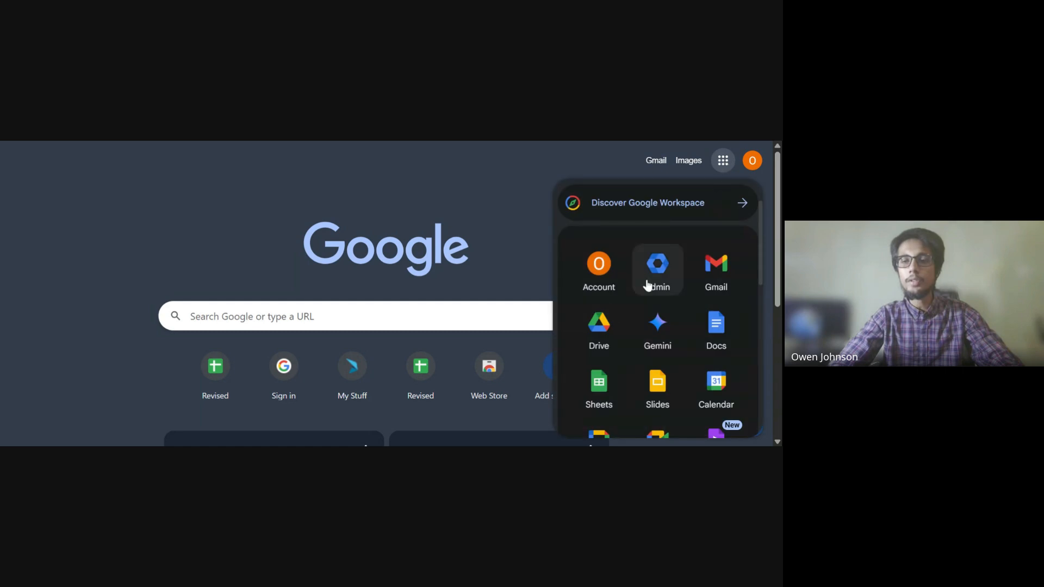
scroll(642, 288, "down", 2)
scroll(642, 288, "down", 5)
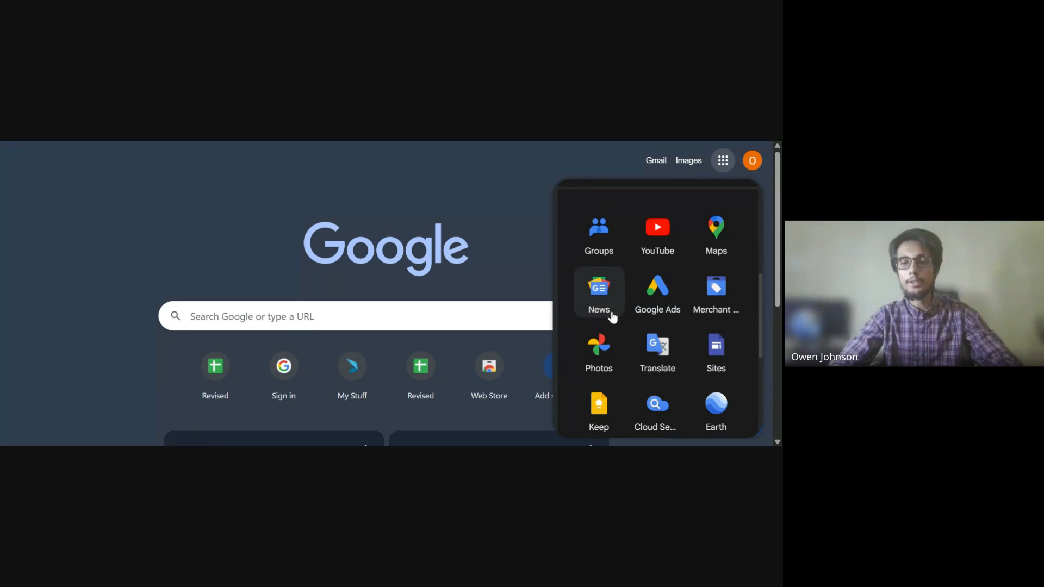
scroll(612, 317, "up", 3)
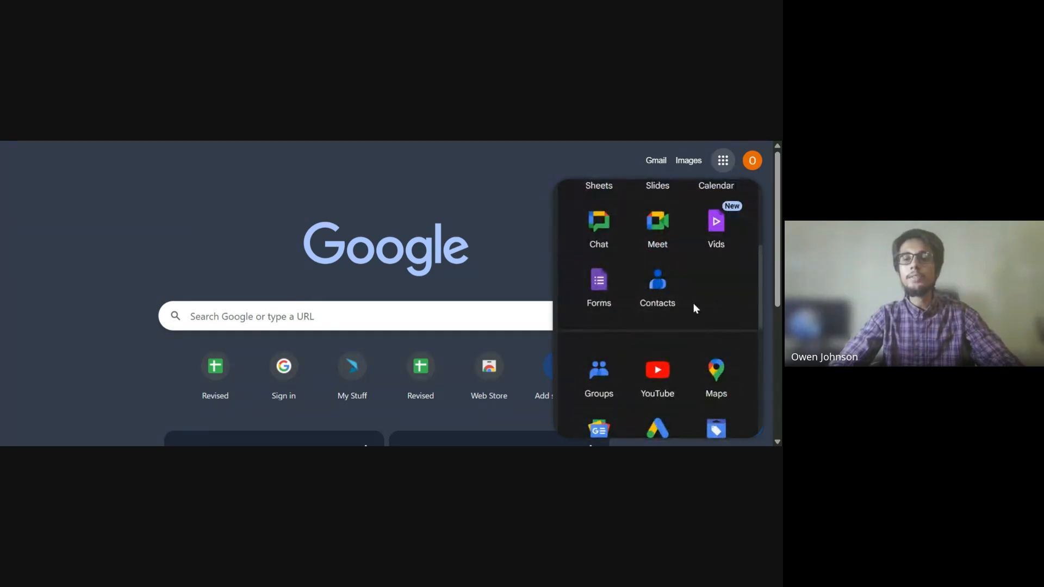
scroll(693, 303, "up", 1)
scroll(694, 306, "up", 3)
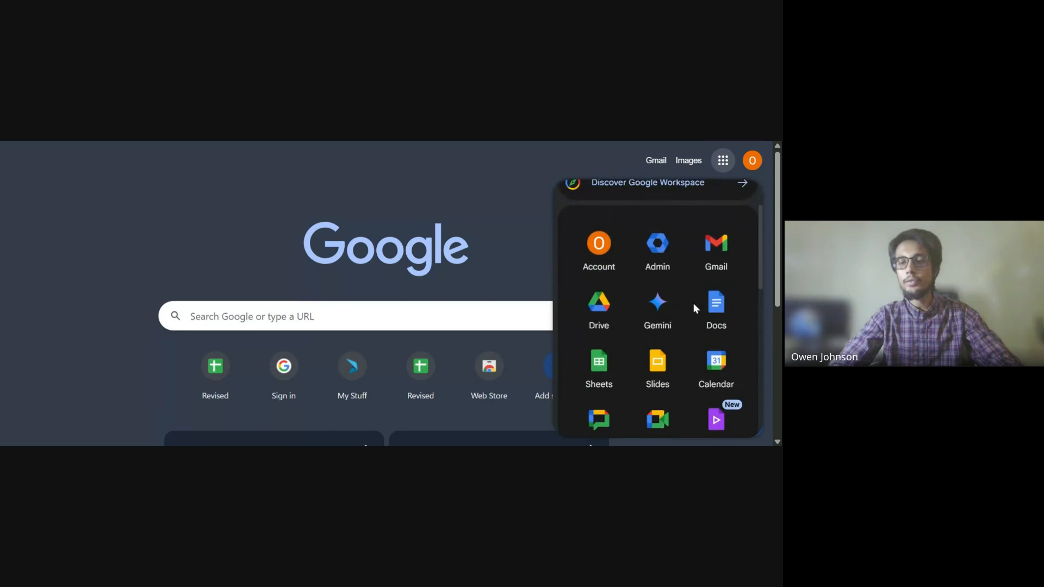
scroll(694, 306, "down", 1)
scroll(694, 308, "down", 1)
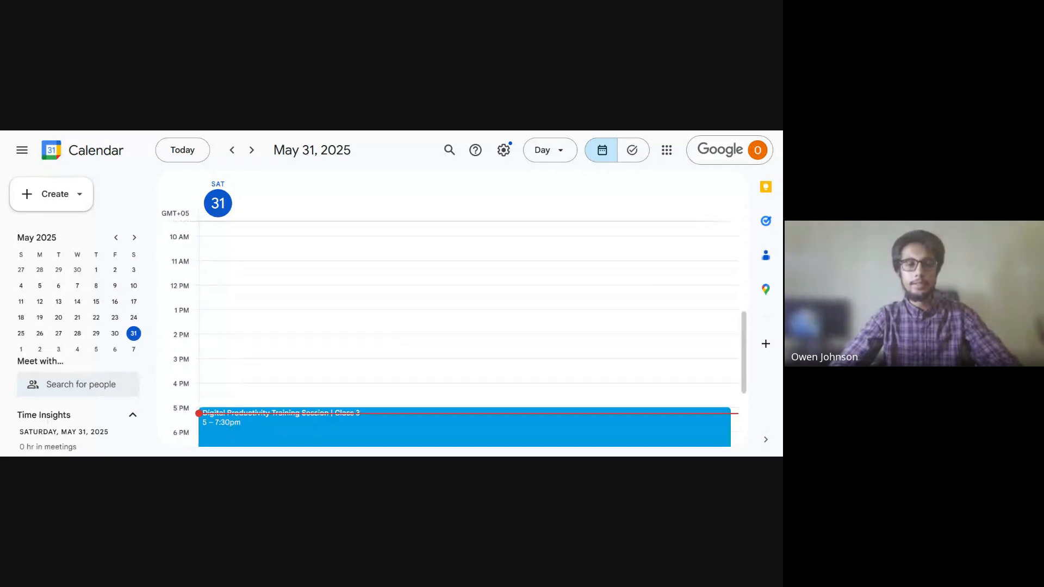
Step: Look through the day schedule for May 31, 2025, from the early morning meetings to the afternoon hours
scroll(468, 326, "up", 5)
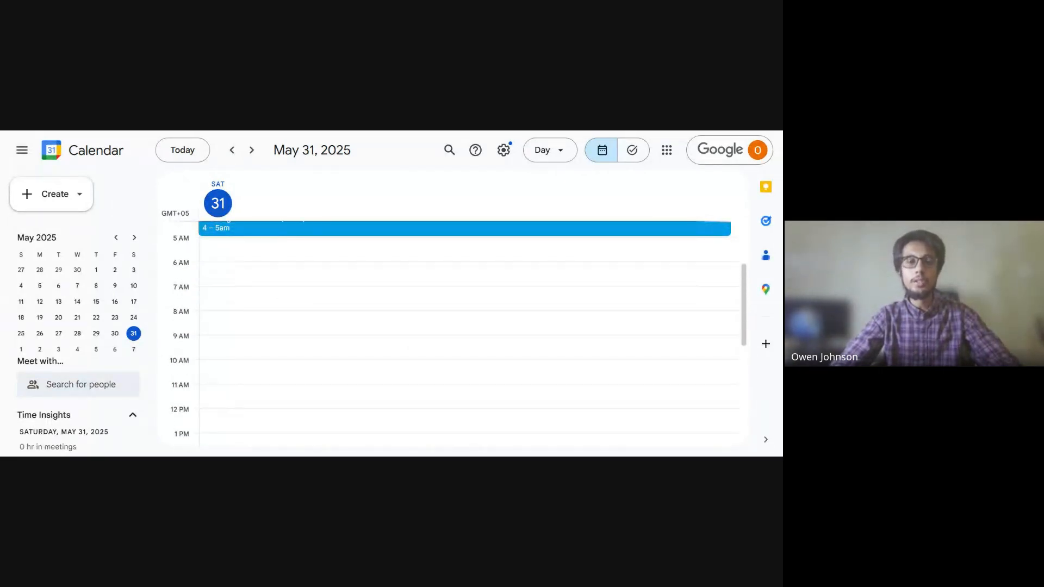
scroll(468, 326, "down", 1)
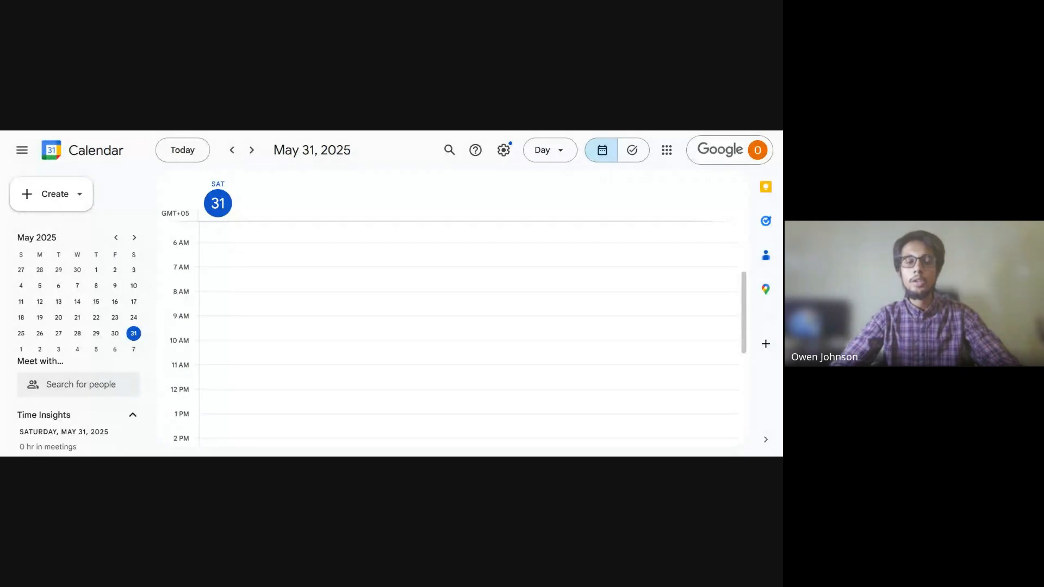
scroll(468, 326, "up", 1)
scroll(468, 326, "up", 3)
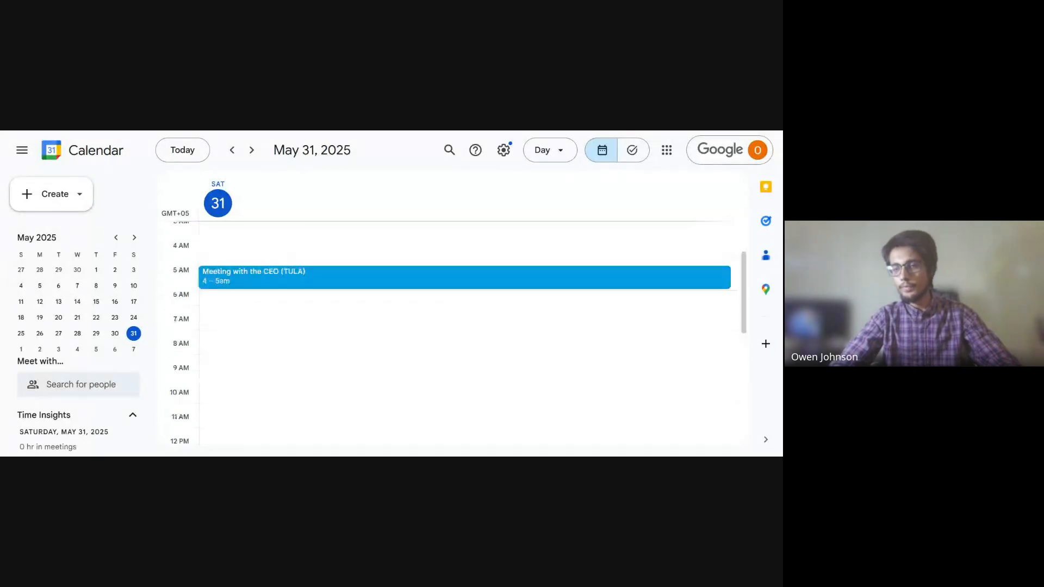
scroll(468, 326, "down", 2)
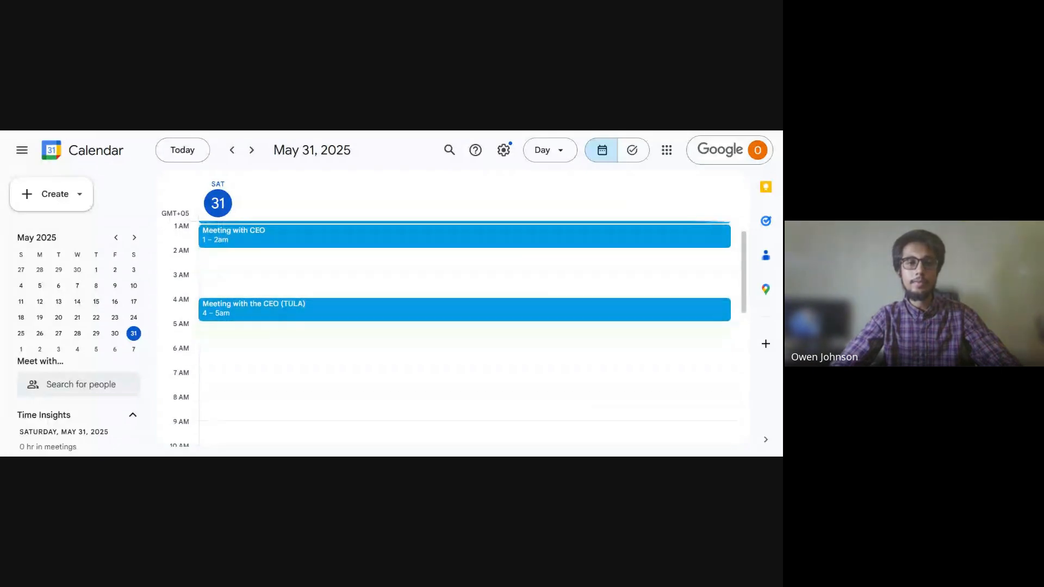
scroll(468, 326, "down", 3)
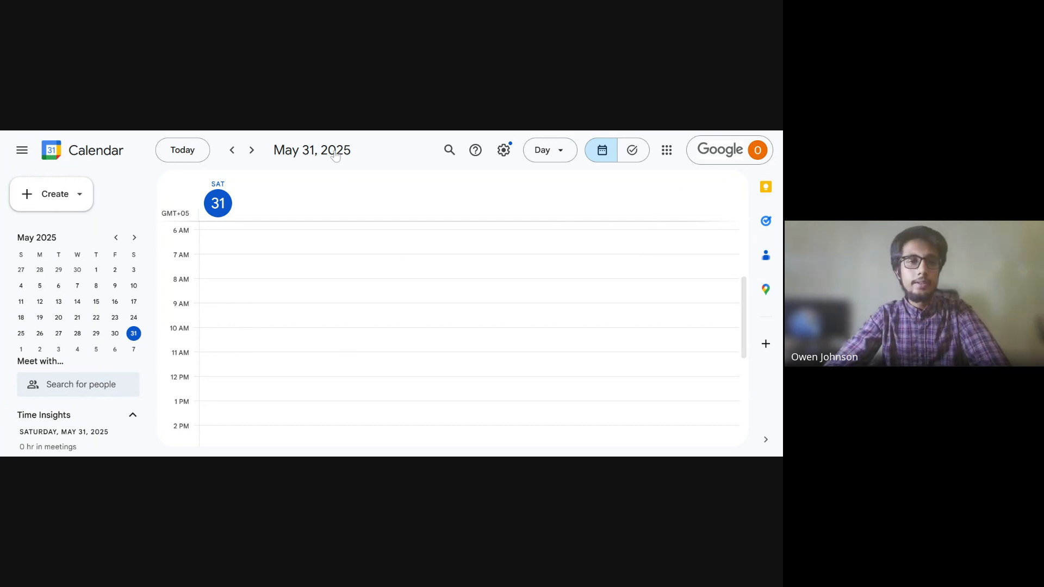
scroll(315, 306, "down", 3)
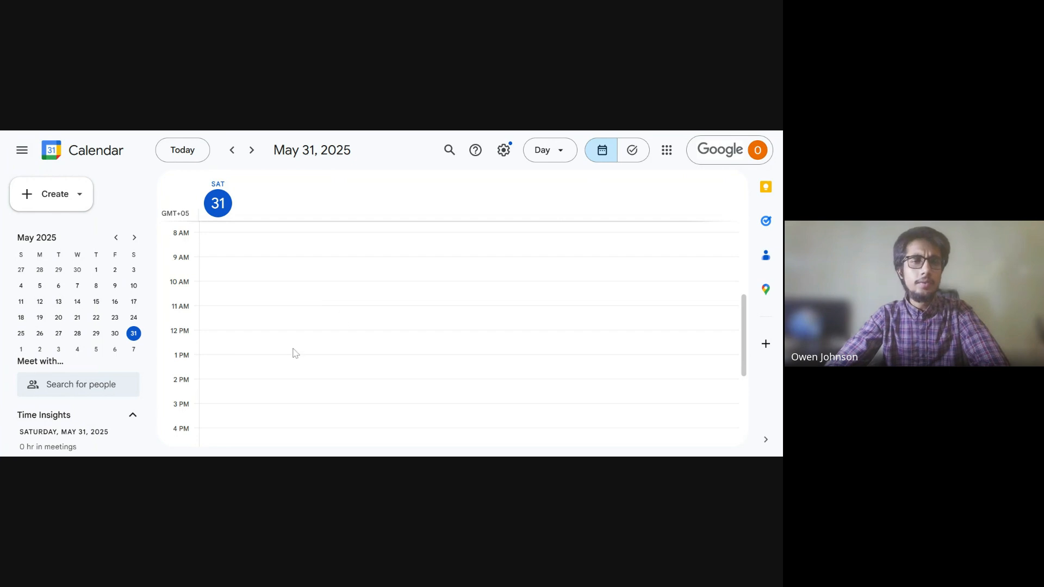
scroll(293, 354, "up", 2)
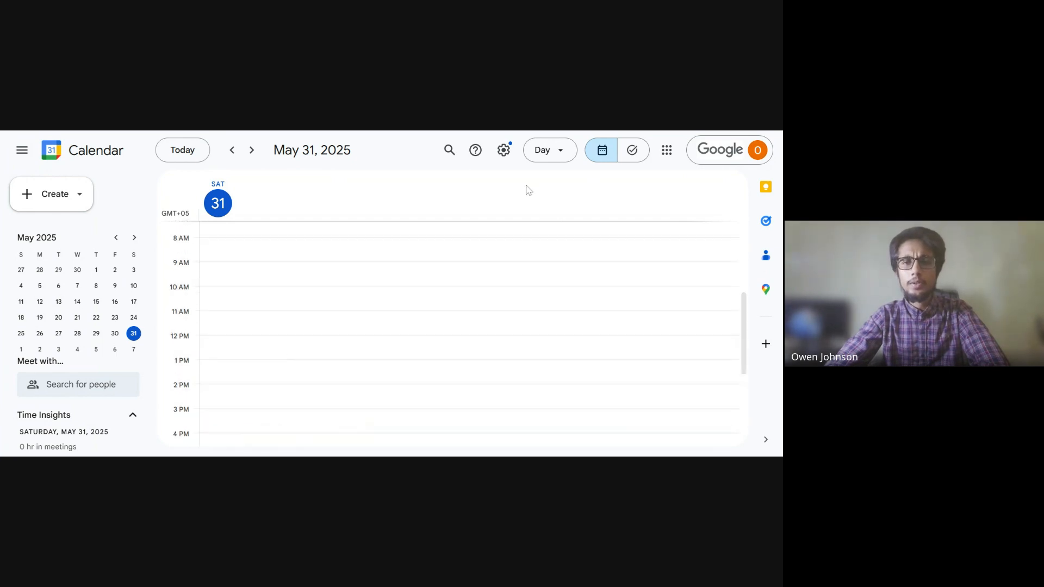
scroll(261, 342, "up", 3)
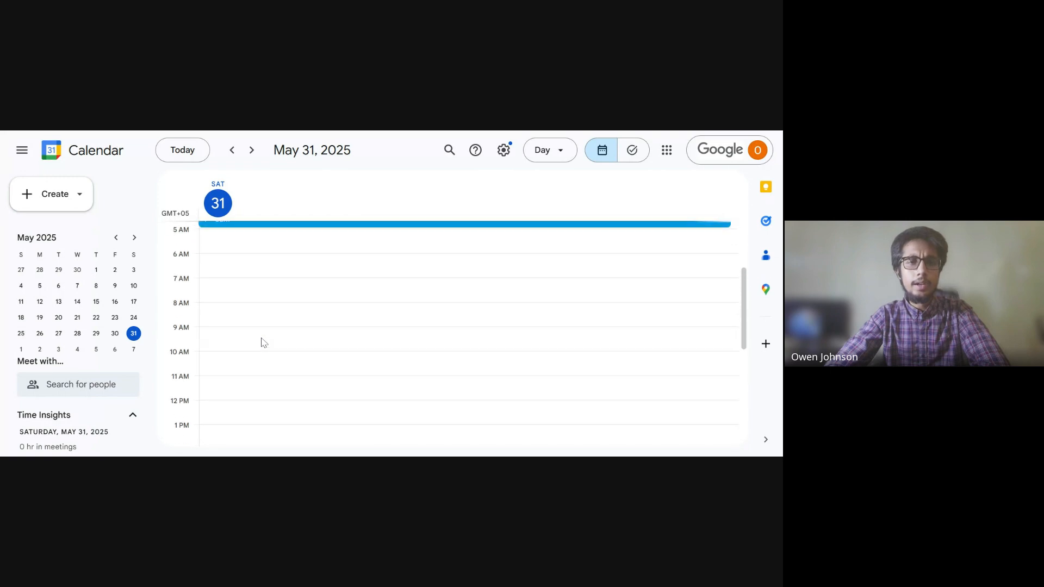
Step: Preview the calendar in the Week, Month and Year views, and return to the Day view
left_click(549, 150)
left_click(559, 214)
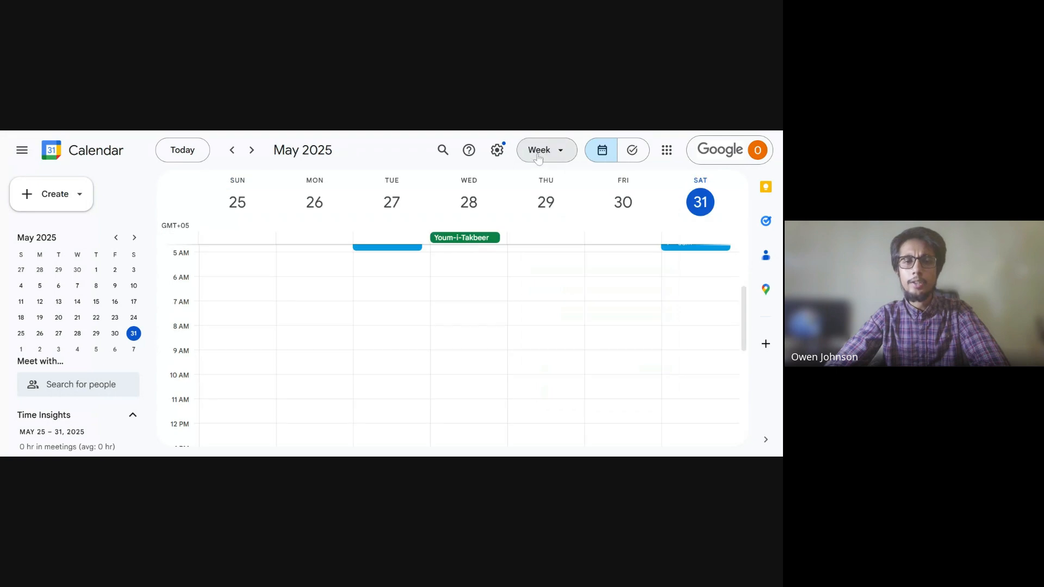
left_click(549, 158)
left_click(549, 229)
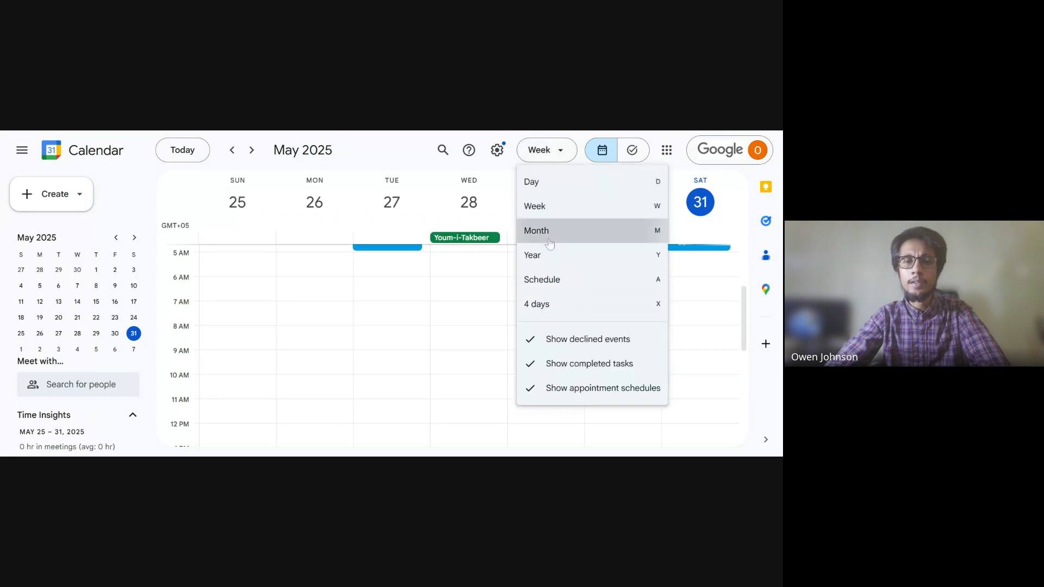
left_click(545, 156)
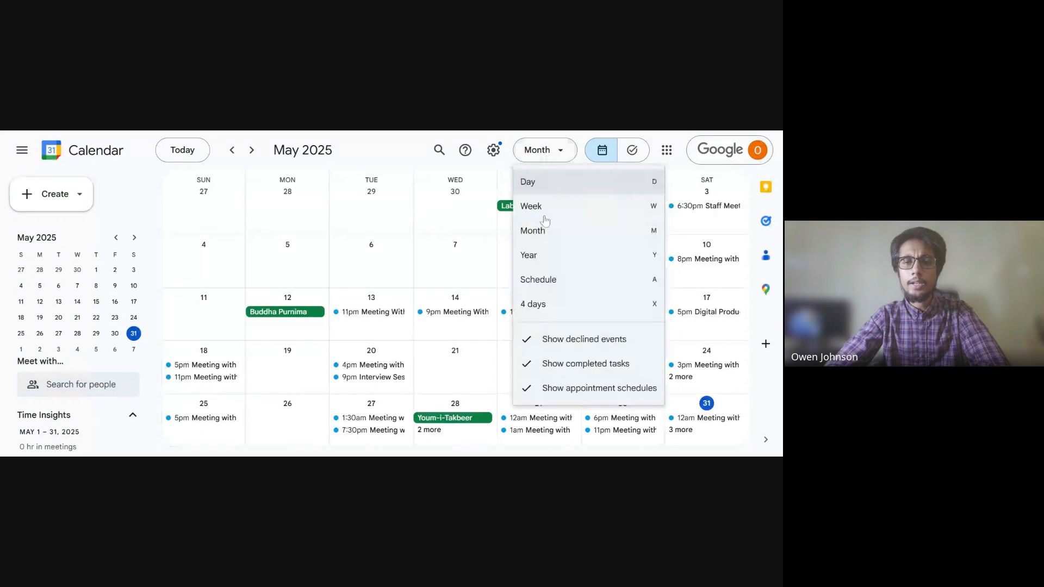
left_click(544, 260)
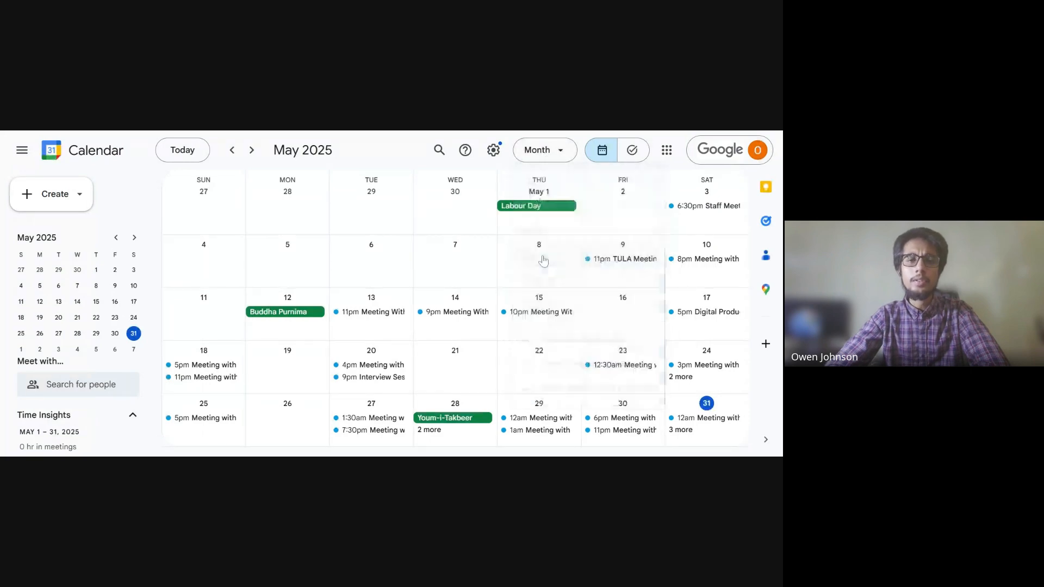
left_click(551, 147)
left_click(548, 180)
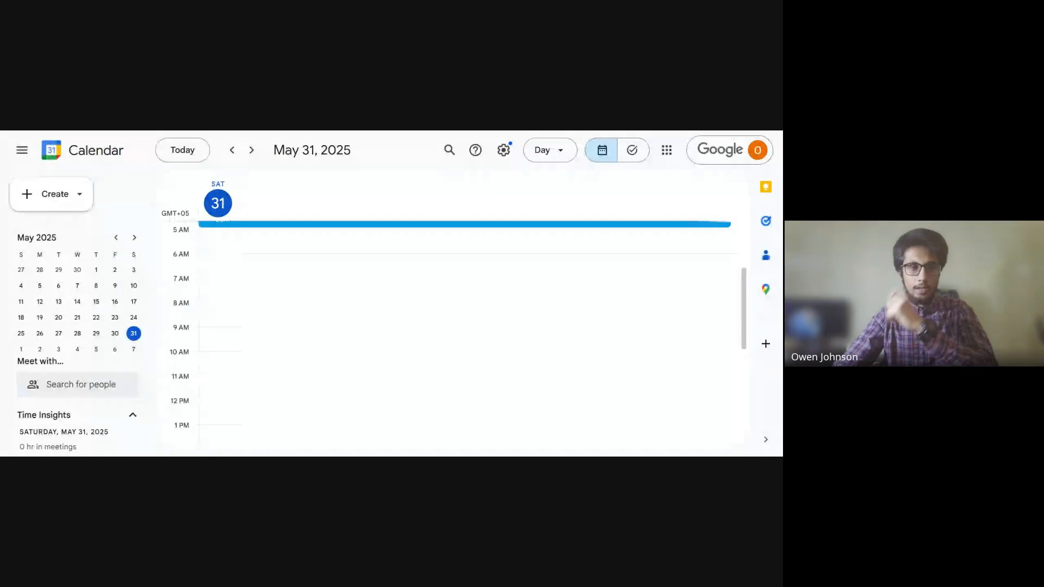
Step: Start a new event on Saturday, May 31 from 8:30am to 9:30am, ready for its title
scroll(84, 307, "down", 3)
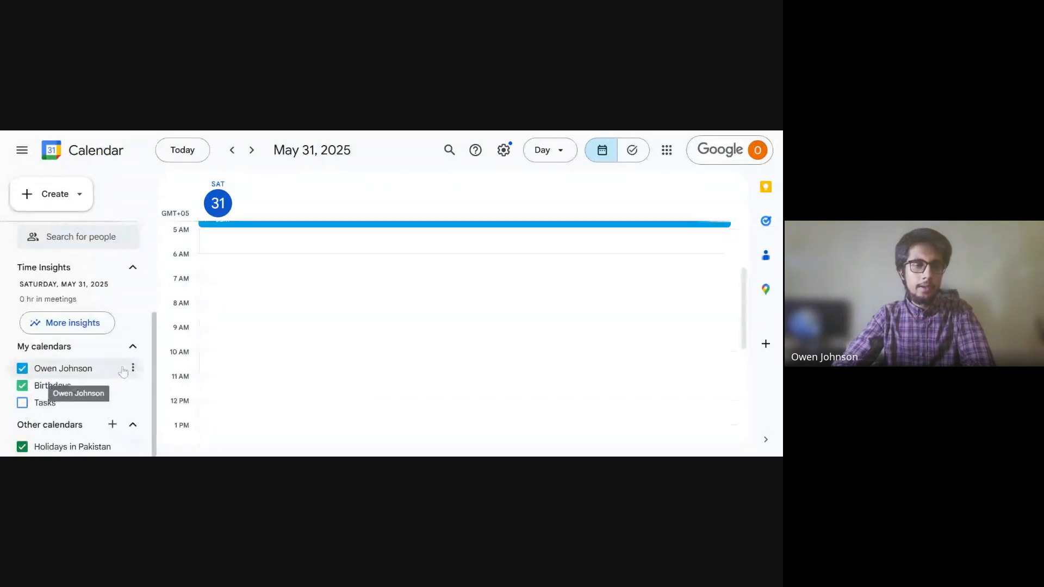
scroll(122, 371, "up", 3)
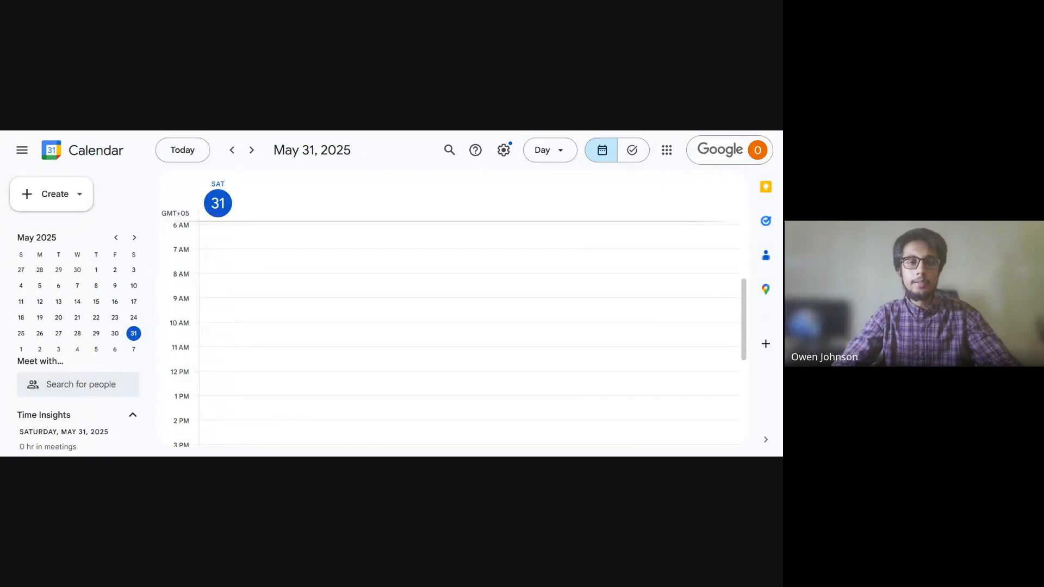
left_click(223, 293)
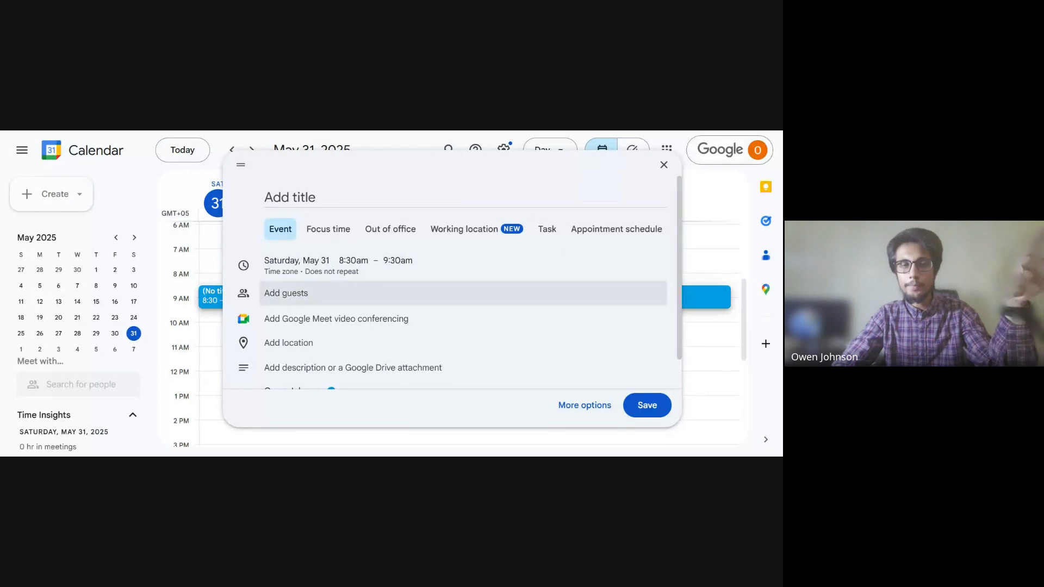
scroll(462, 293, "down", 1)
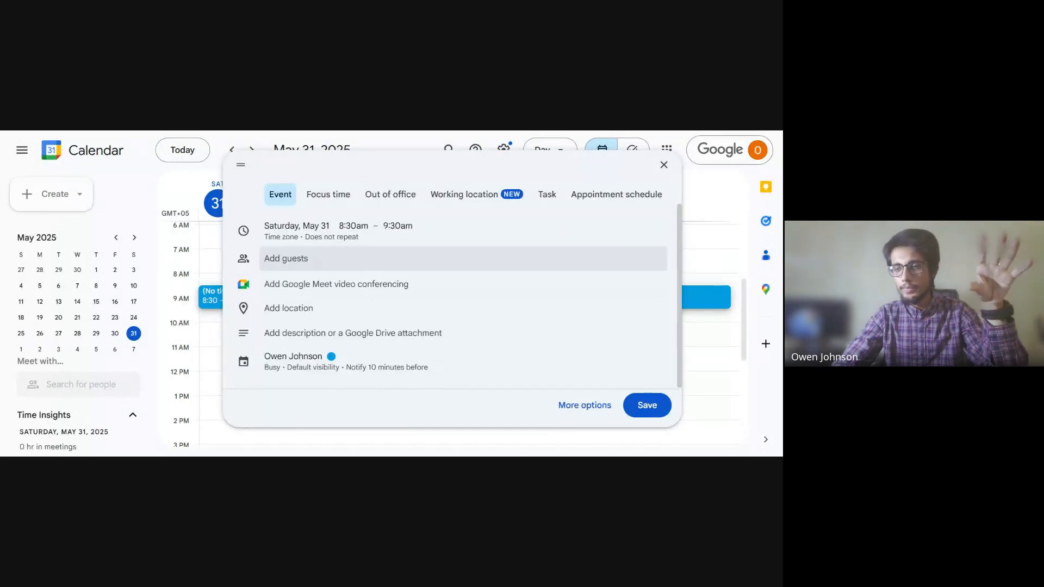
scroll(462, 293, "up", 1)
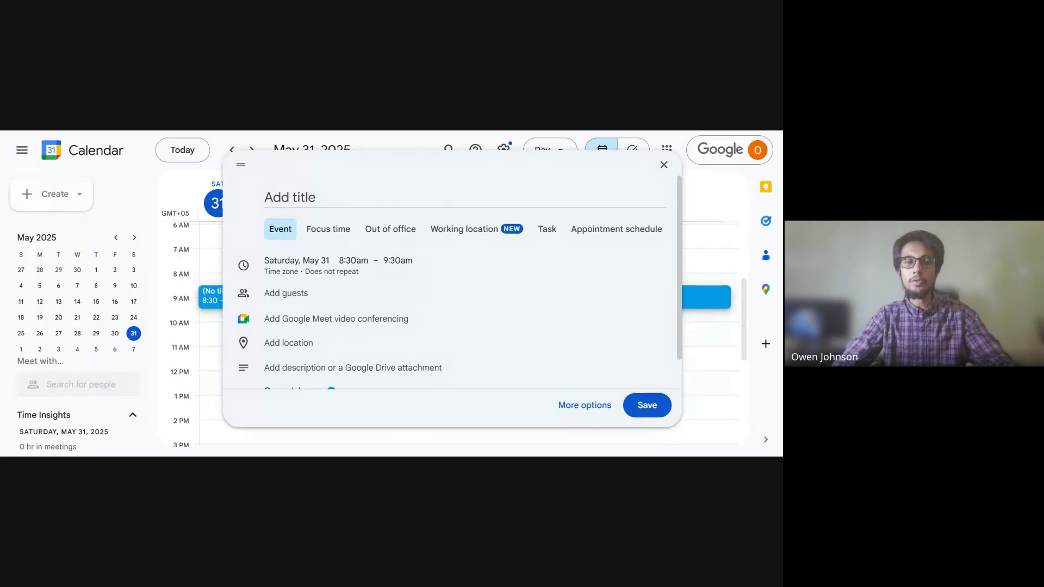
left_click(290, 198)
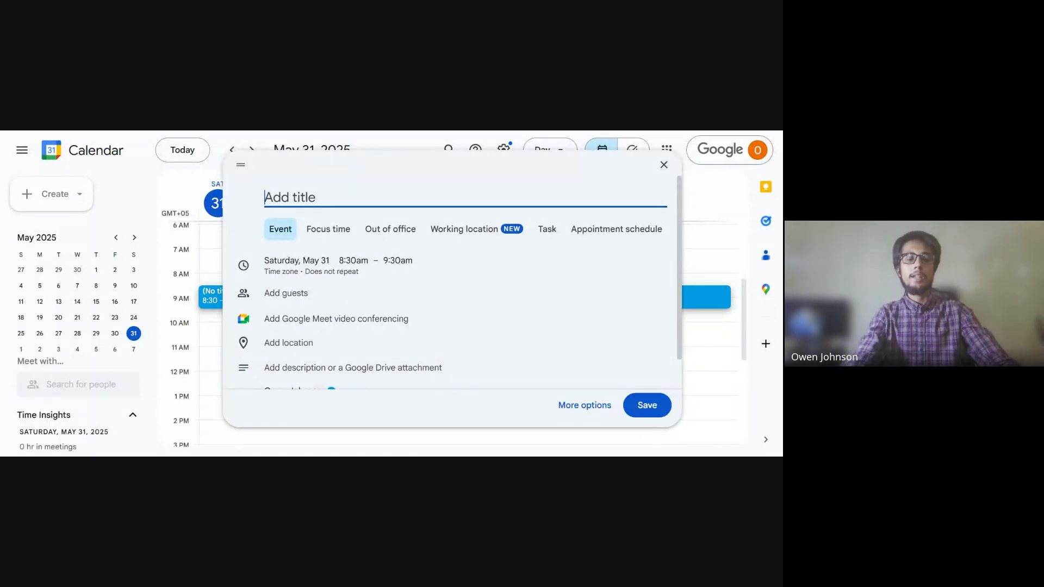
type("Digi")
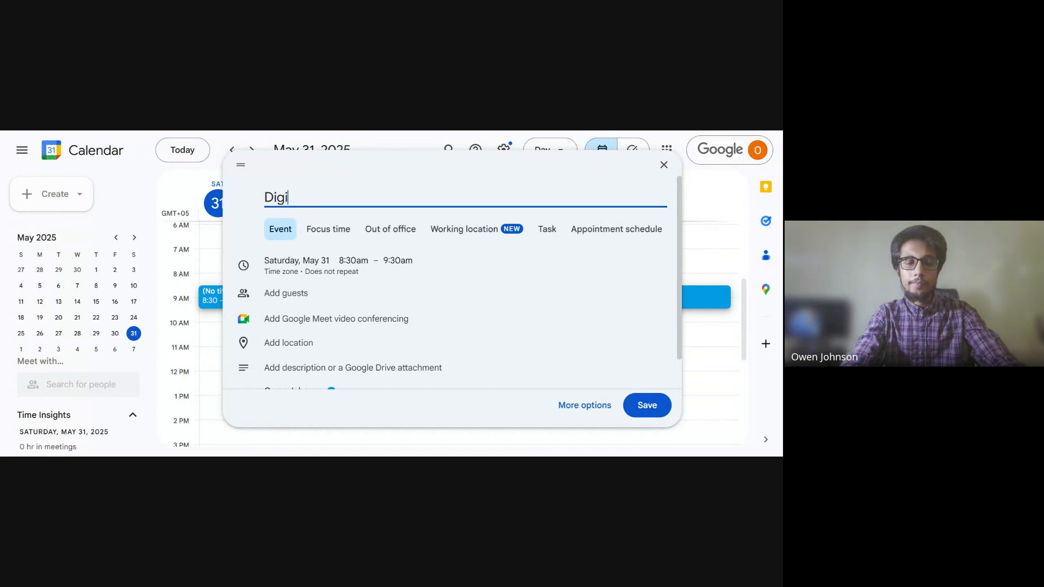
type("tal Prod")
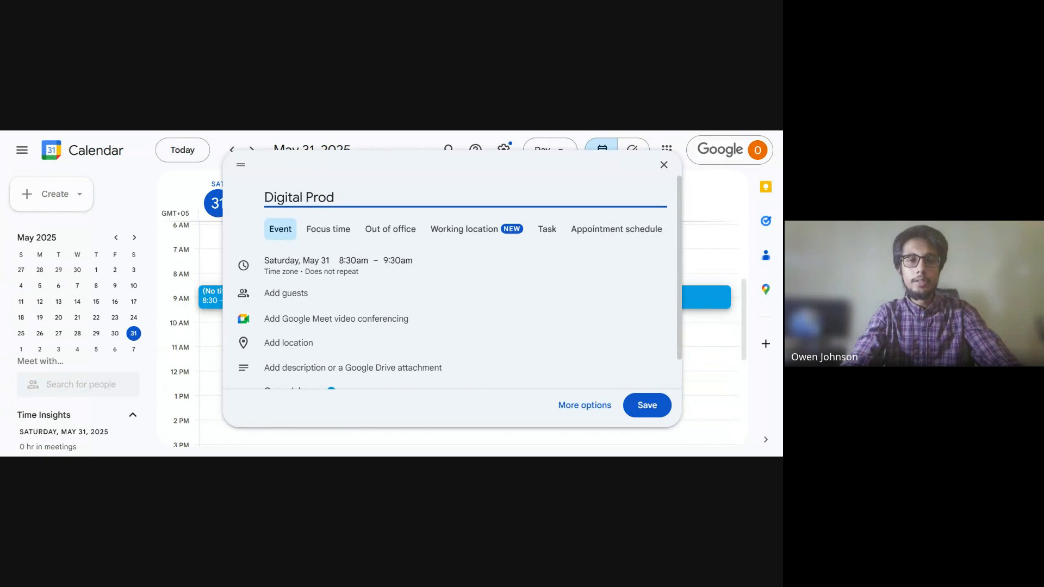
type("uc")
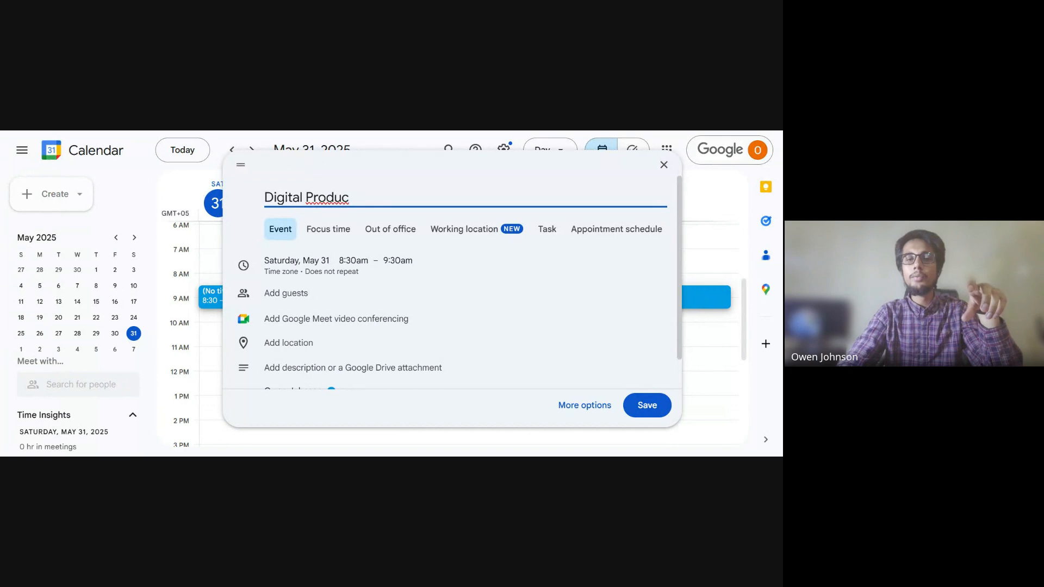
key("BackSpace")
key("BackSpace")
key("BackSpace")
key("BackSpace")
key("BackSpace")
key("BackSpace")
key("BackSpace")
key("BackSpace")
key("BackSpace")
key("BackSpace")
key("BackSpace")
key("BackSpace")
key("BackSpace")
key("BackSpace")
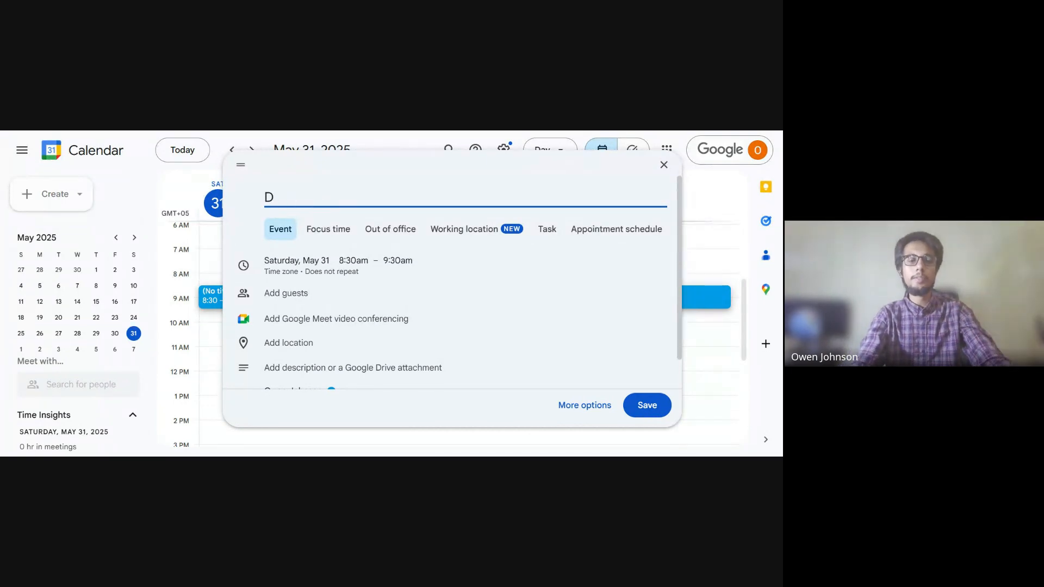
type("1")
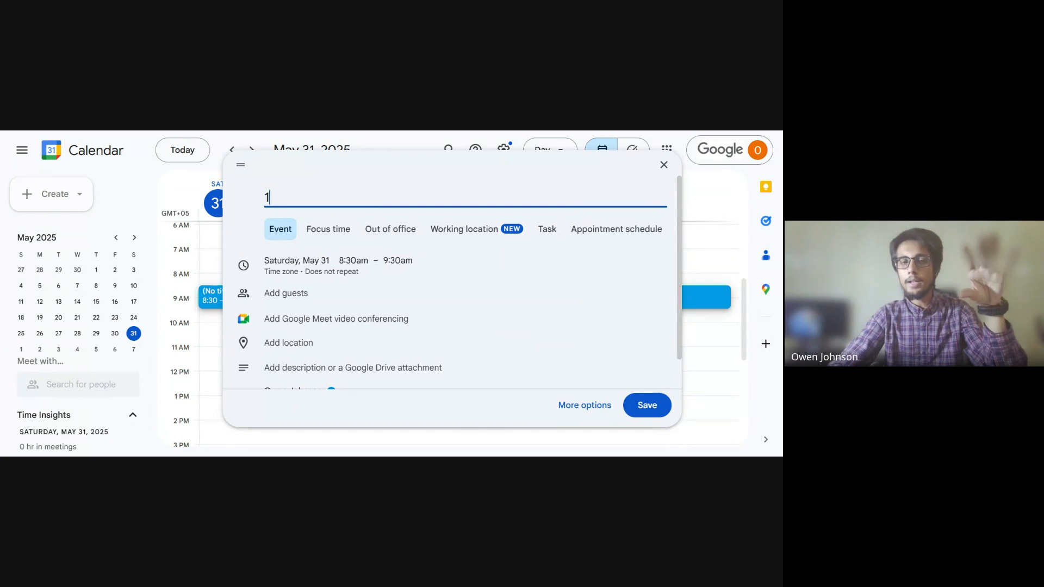
key("BackSpace")
Step: Title the new event "Digital Productivity Session | Class 4"
type("D")
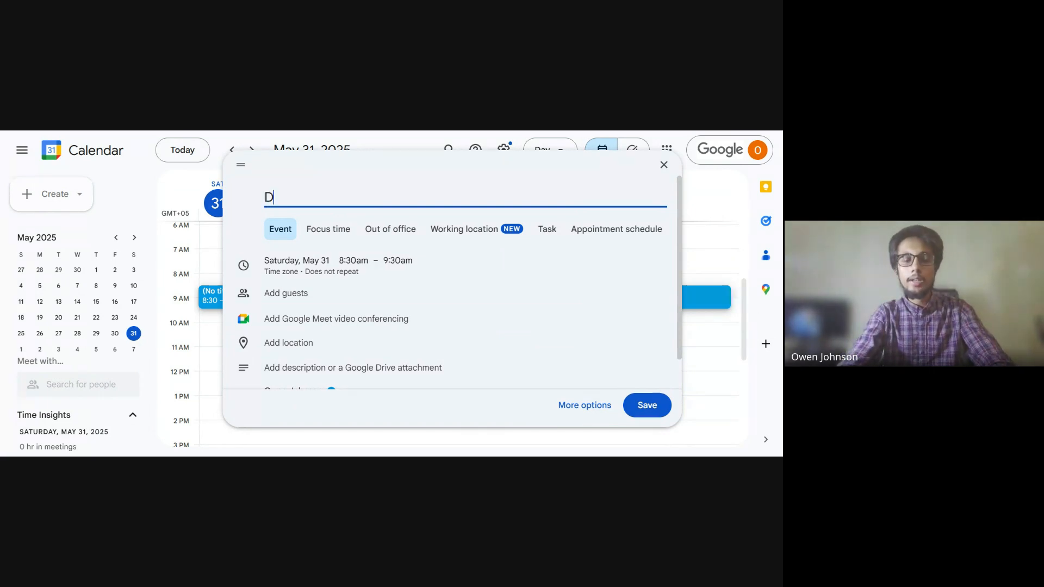
type("igital ")
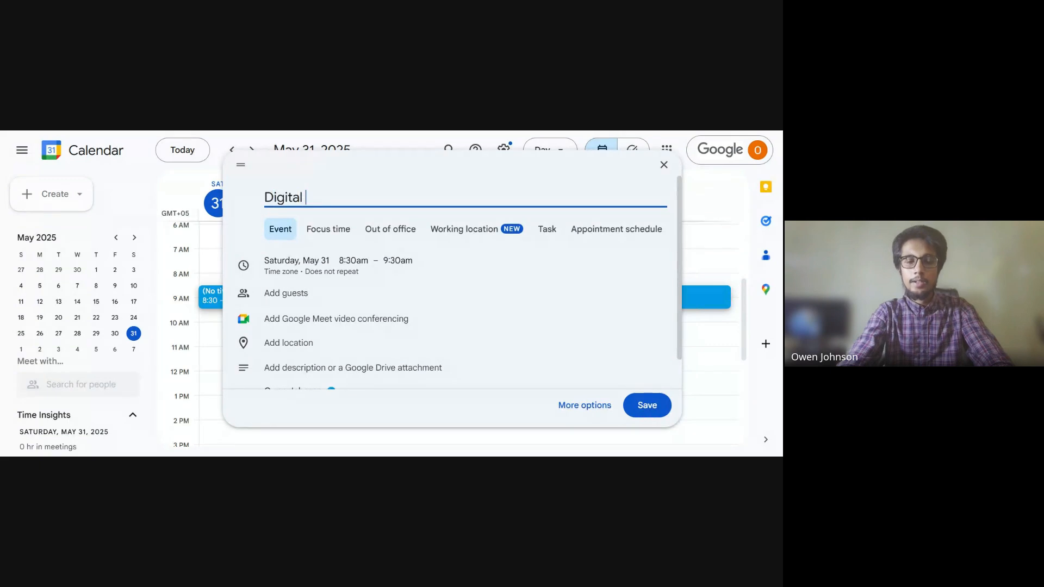
type("Producti")
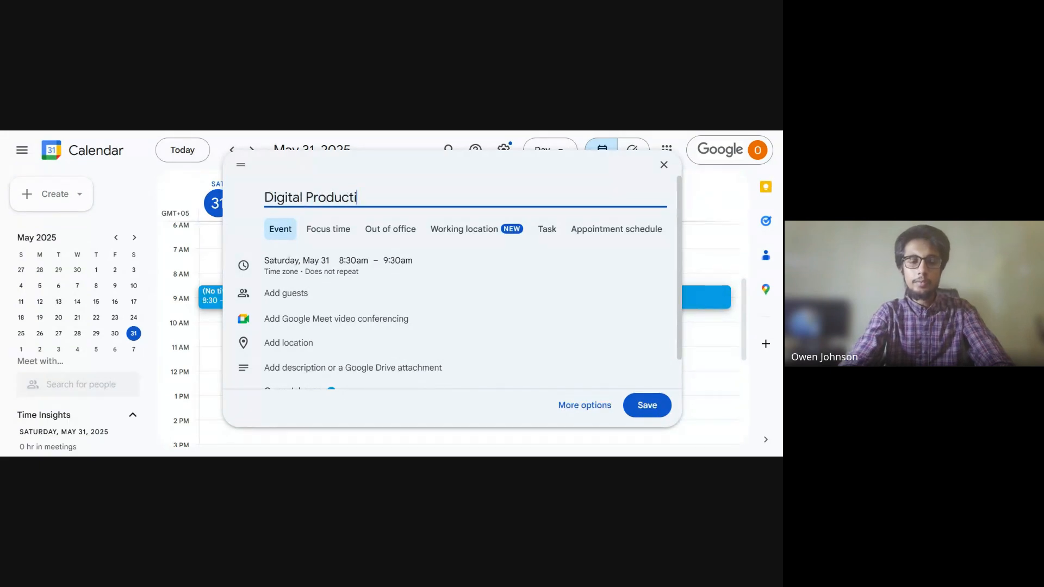
type("vity")
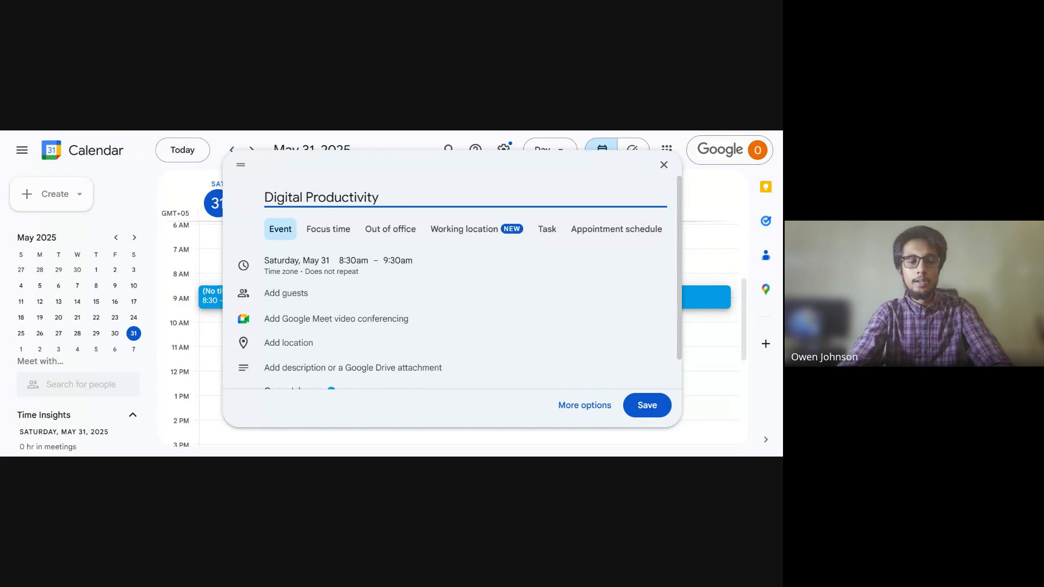
type(" Session")
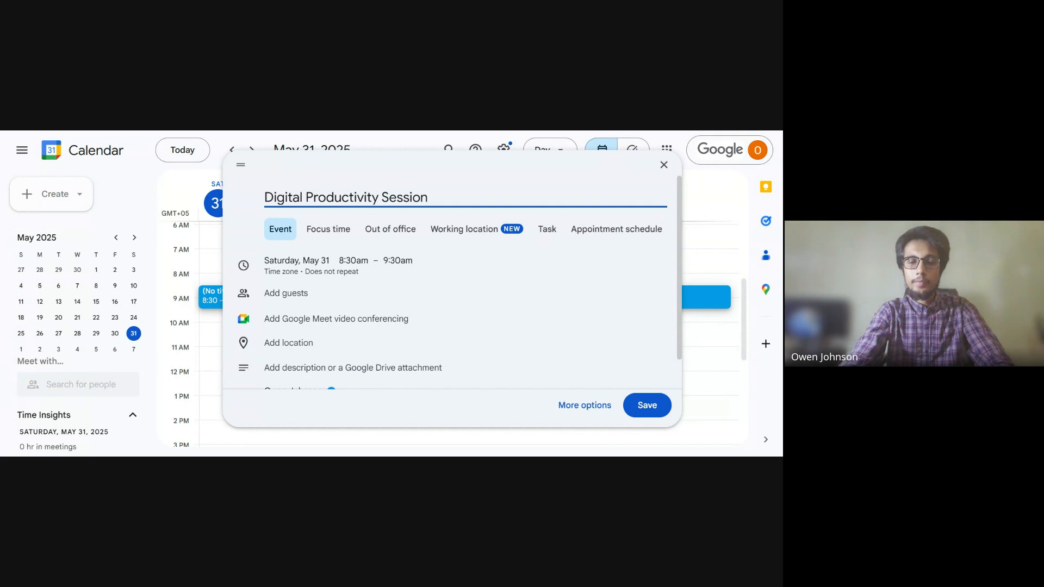
type(" | Class 4")
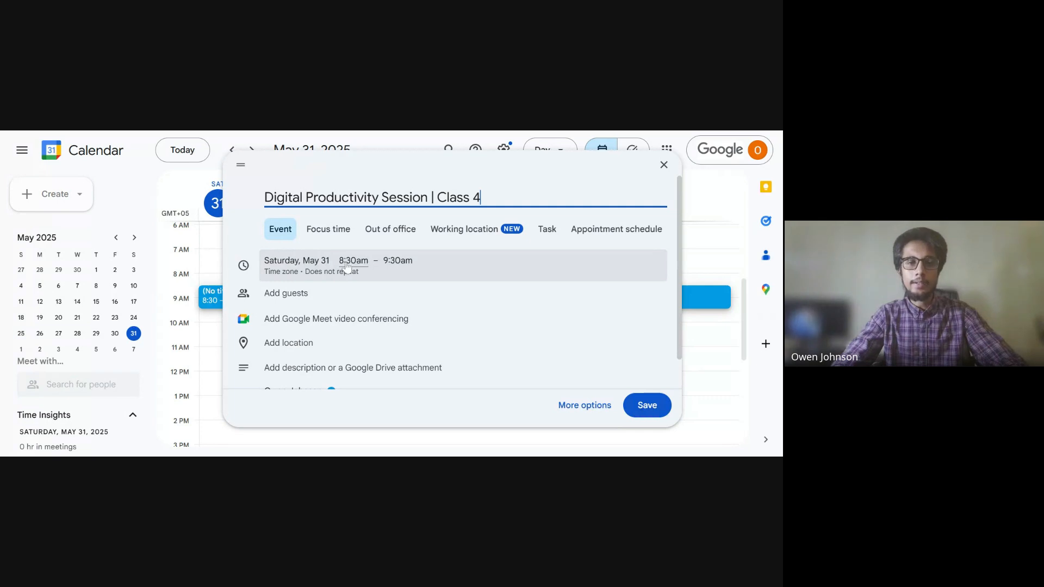
Step: Move the Class 4 event's date to Saturday, June 7
left_click(314, 264)
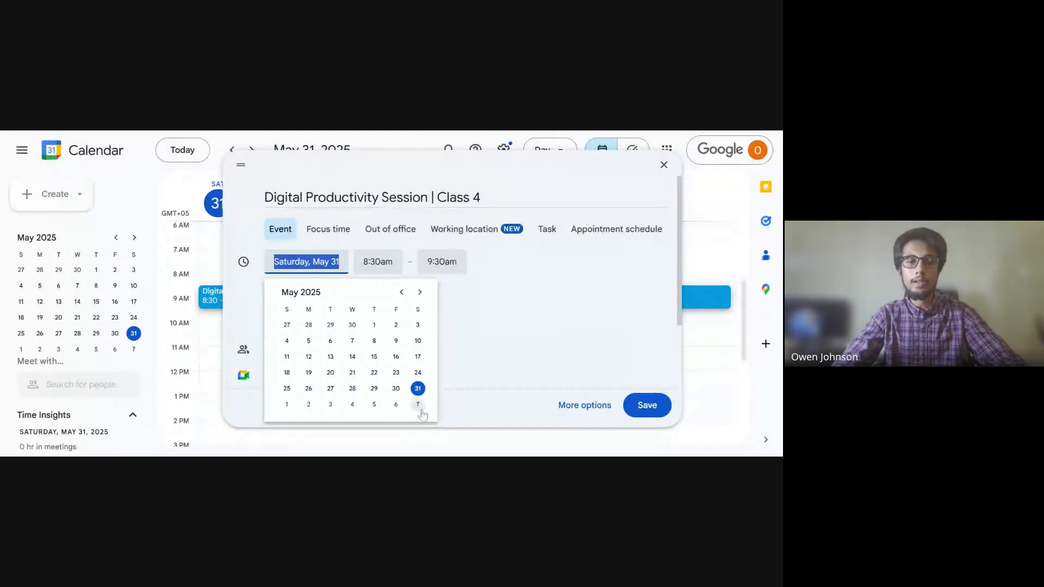
left_click(417, 405)
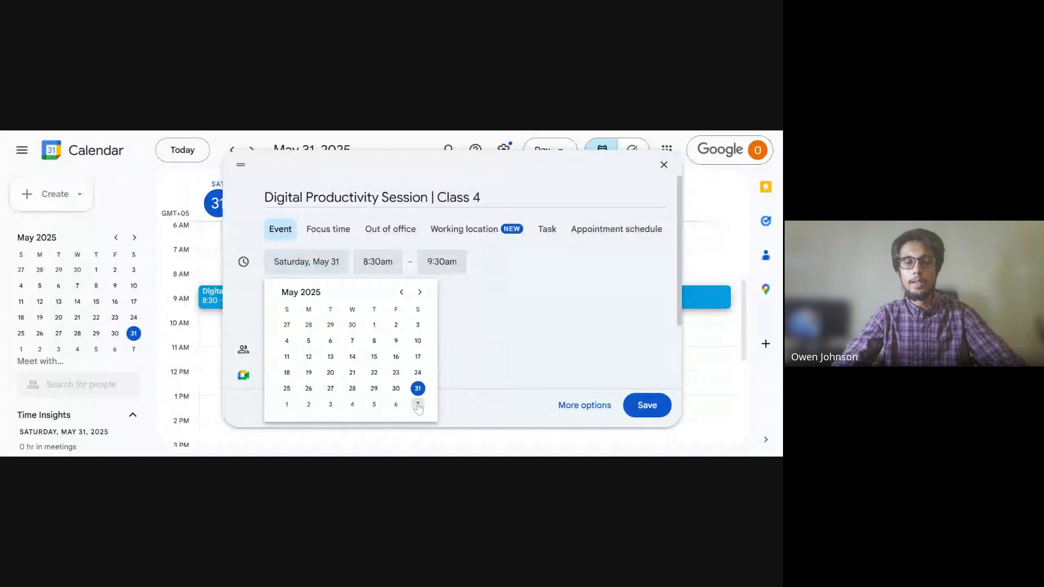
left_click(417, 405)
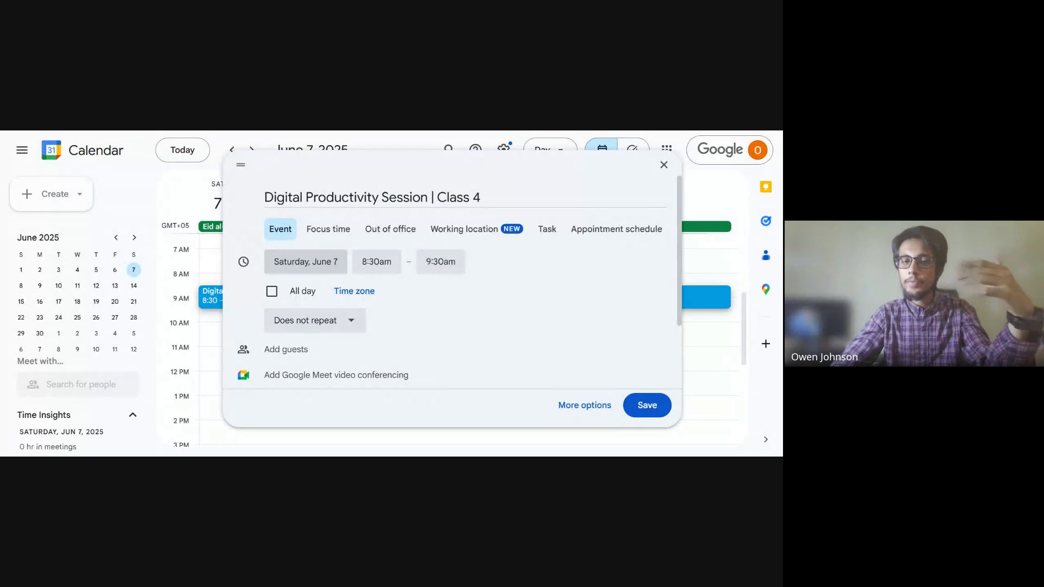
Step: Set the event to start at 8:00am and end at 10:30am
left_click(376, 262)
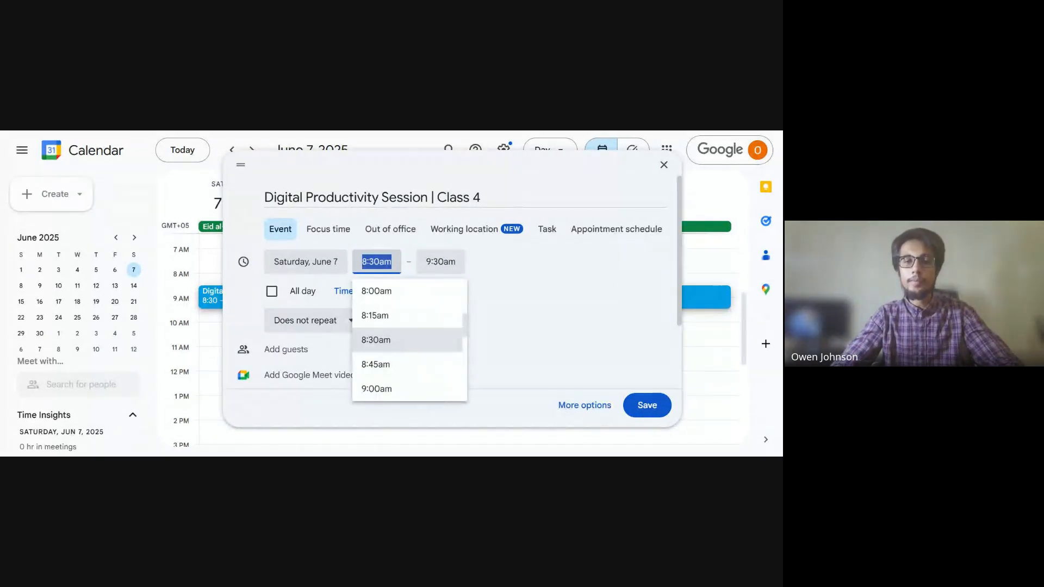
scroll(395, 322, "up", 1)
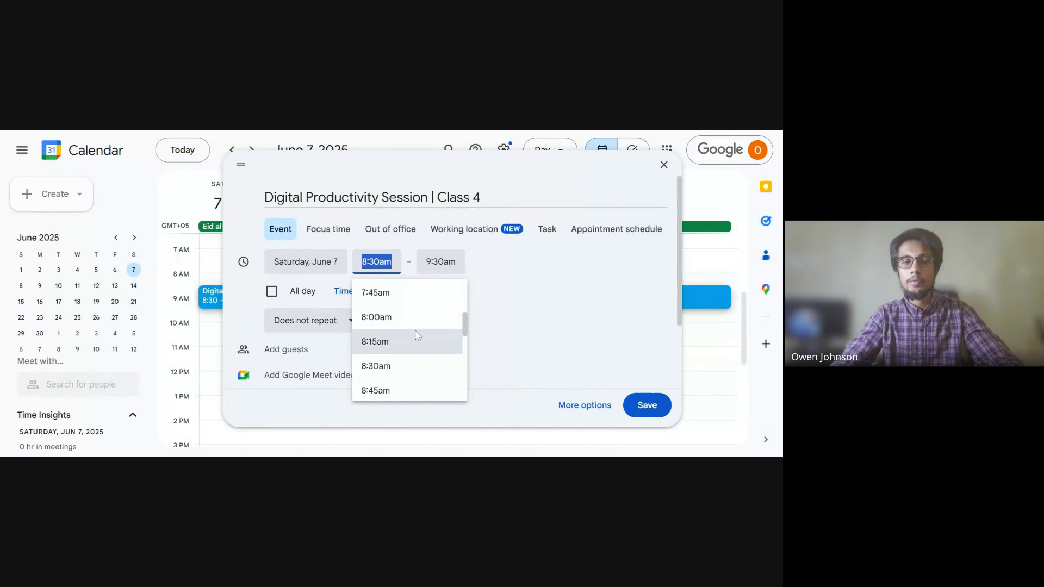
left_click(395, 320)
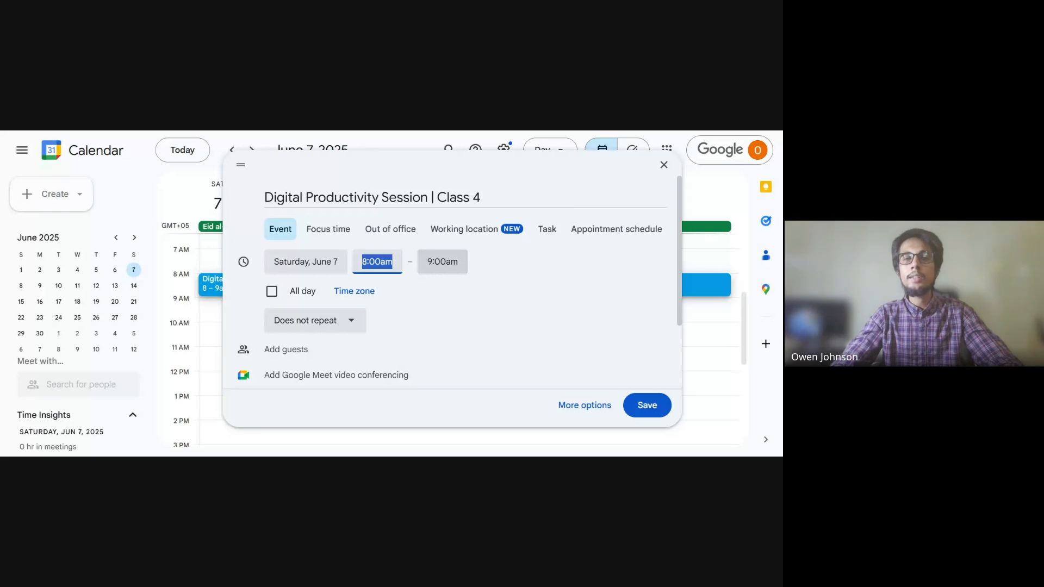
left_click(442, 262)
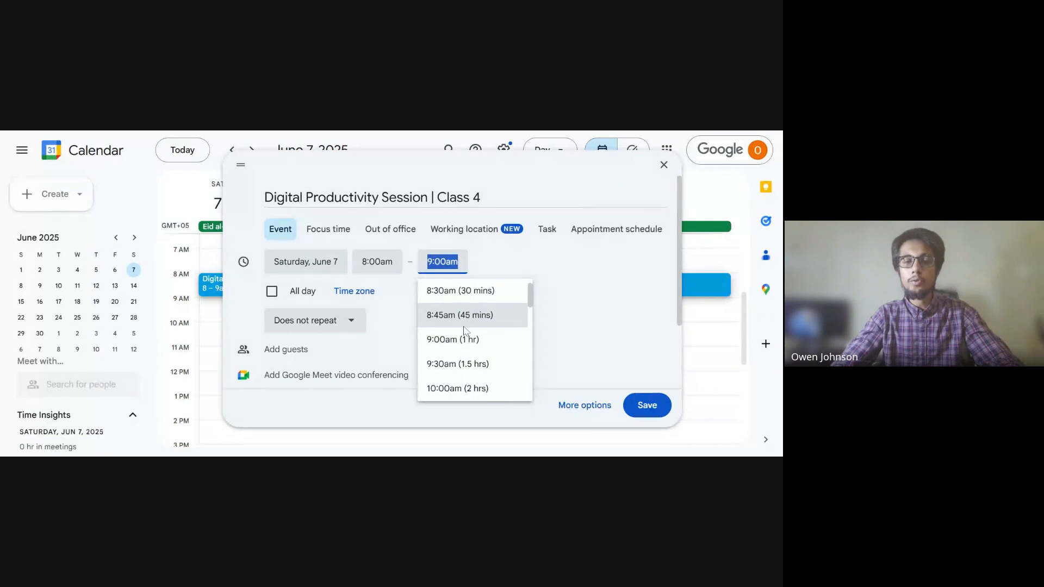
scroll(465, 331, "down", 2)
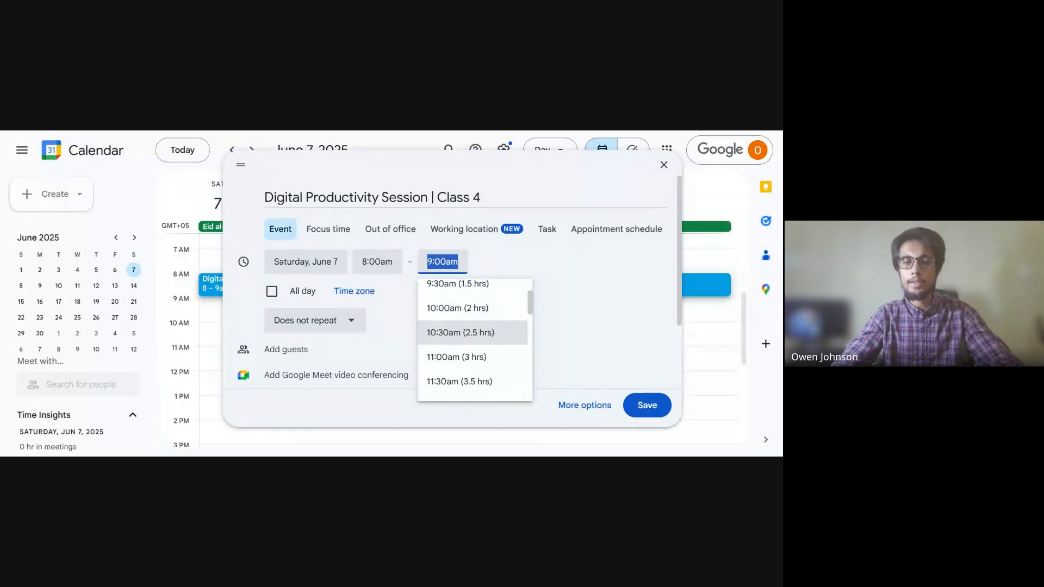
left_click(464, 331)
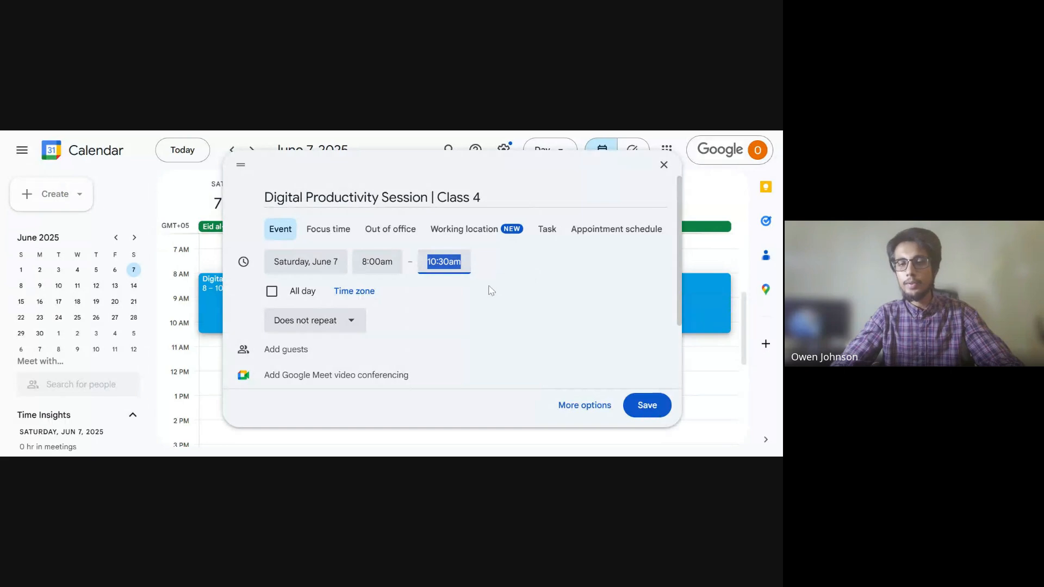
left_click(239, 292)
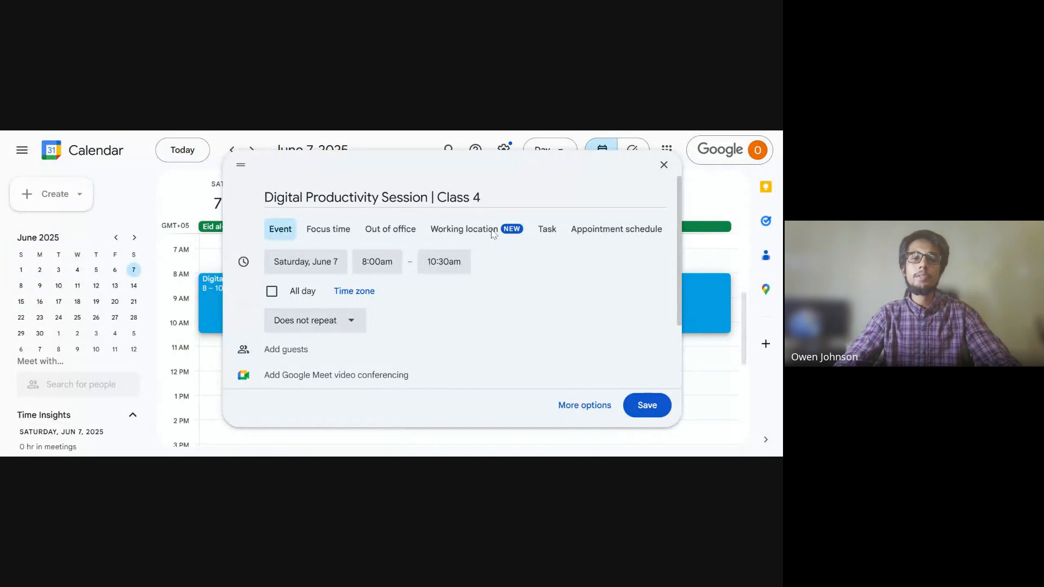
Step: Browse the available event time zones and choose (GMT+05:00) Pakistan Standard Time as the start time zone
left_click(367, 294)
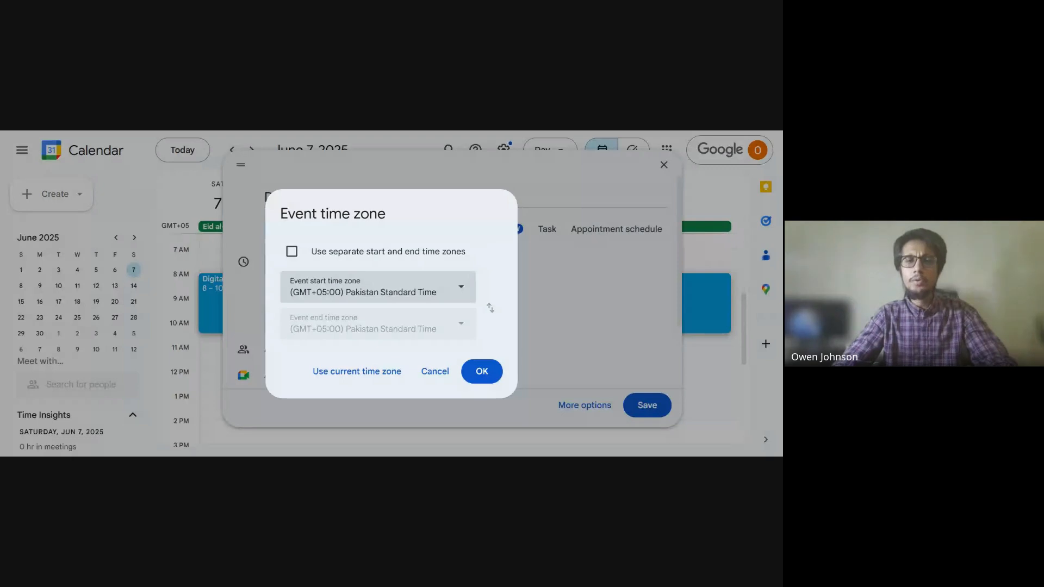
left_click(451, 291)
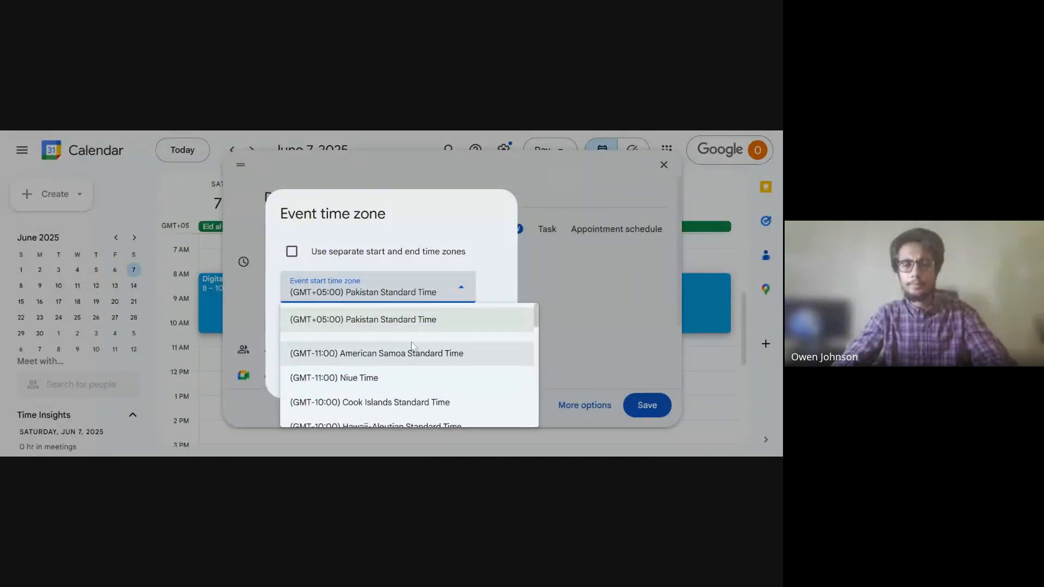
scroll(411, 345, "down", 5)
scroll(412, 342, "down", 10)
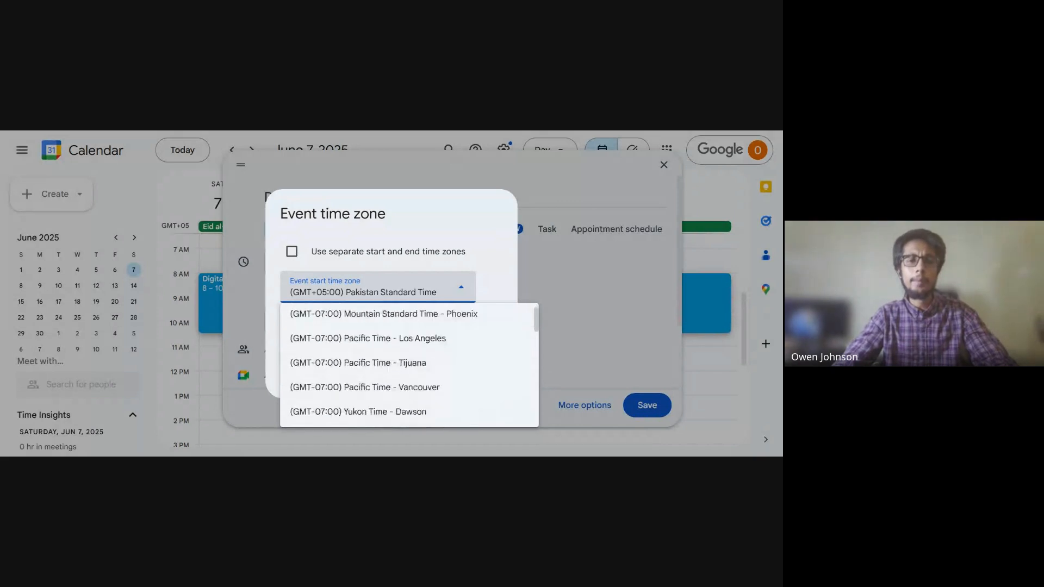
scroll(409, 342, "down", 4)
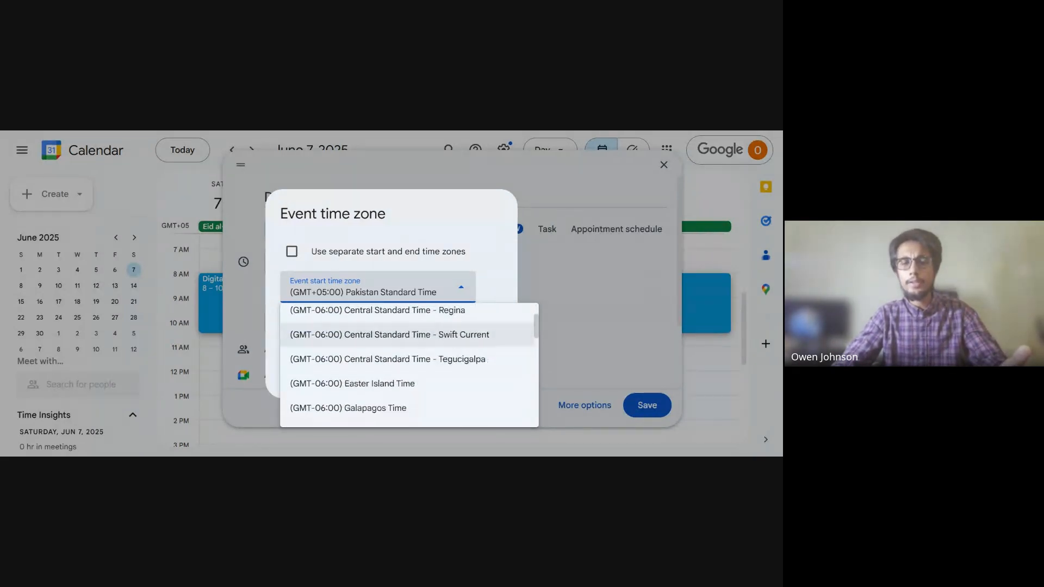
scroll(409, 343, "up", 10)
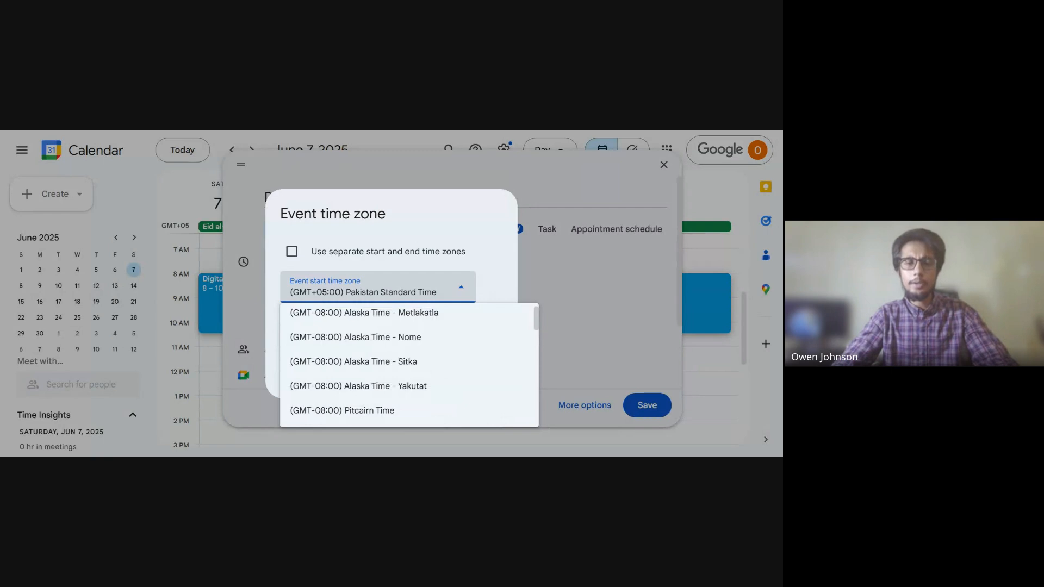
scroll(391, 324, "up", 5)
left_click(392, 320)
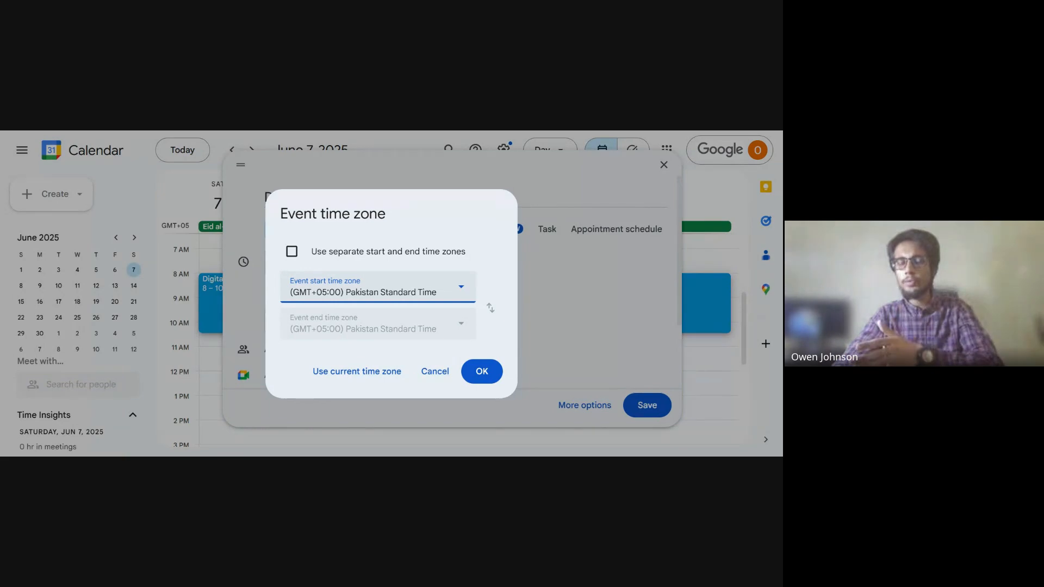
Step: Try (GMT-11:00) American Samoa Standard Time as a separate end time zone, turn separate zones off and apply the time zone settings
left_click(292, 255)
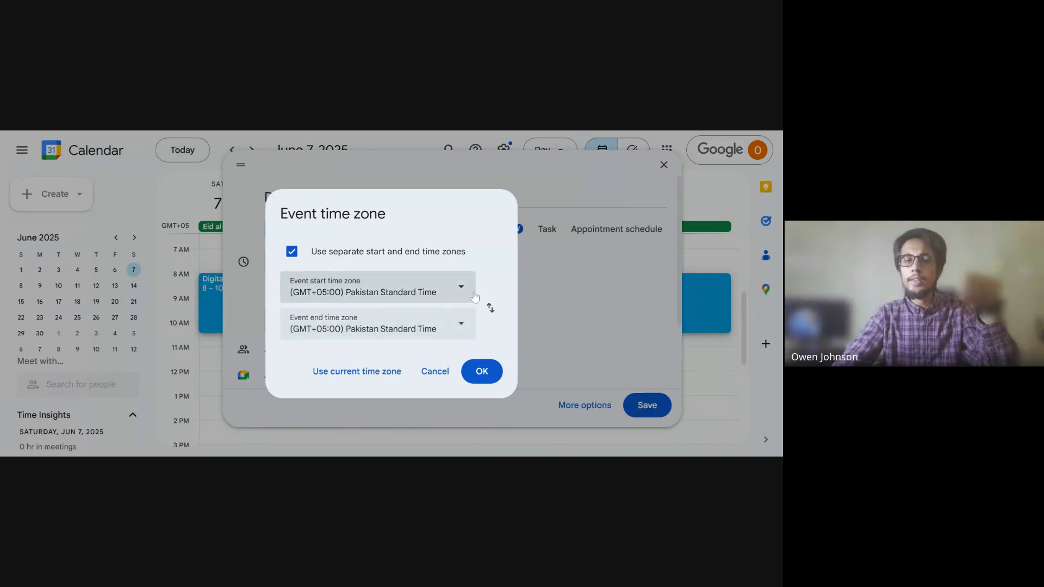
left_click(463, 326)
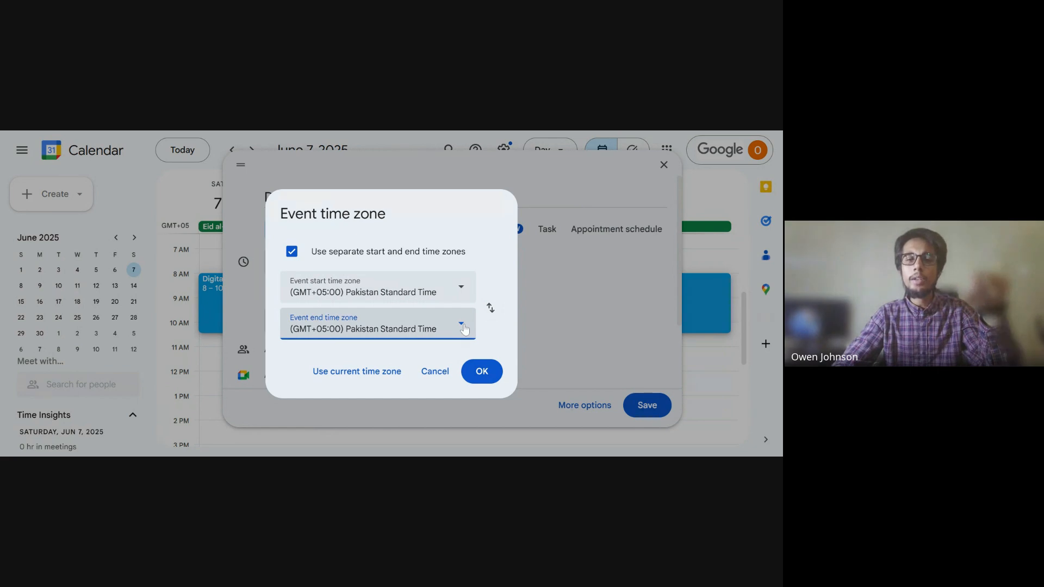
left_click(463, 326)
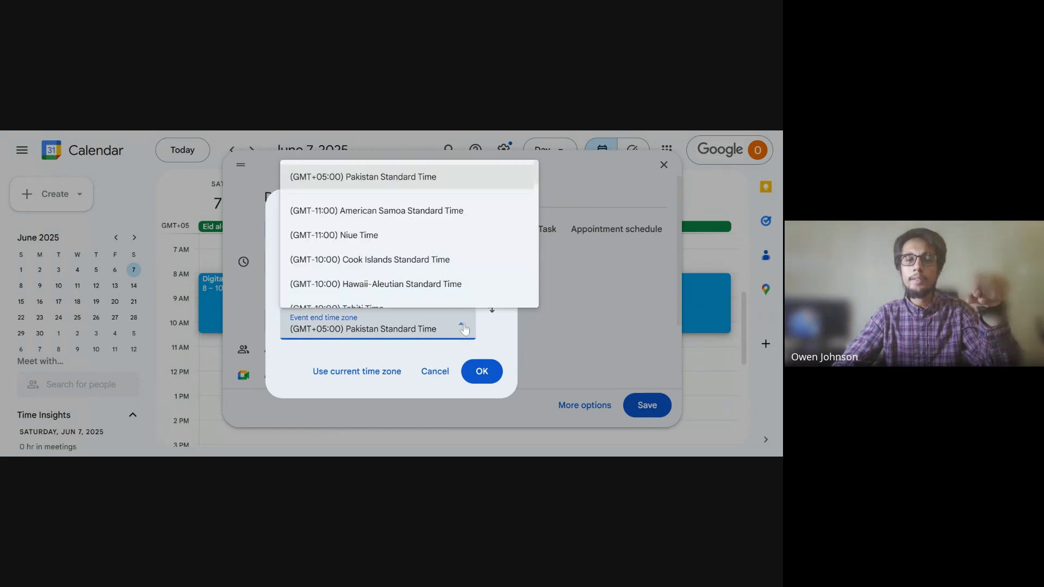
left_click(395, 218)
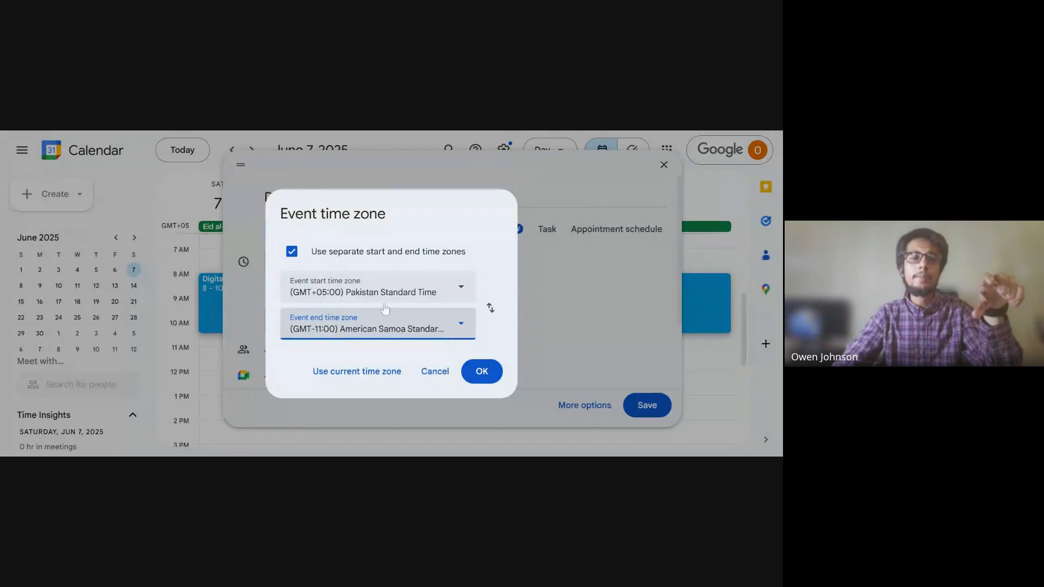
left_click(292, 257)
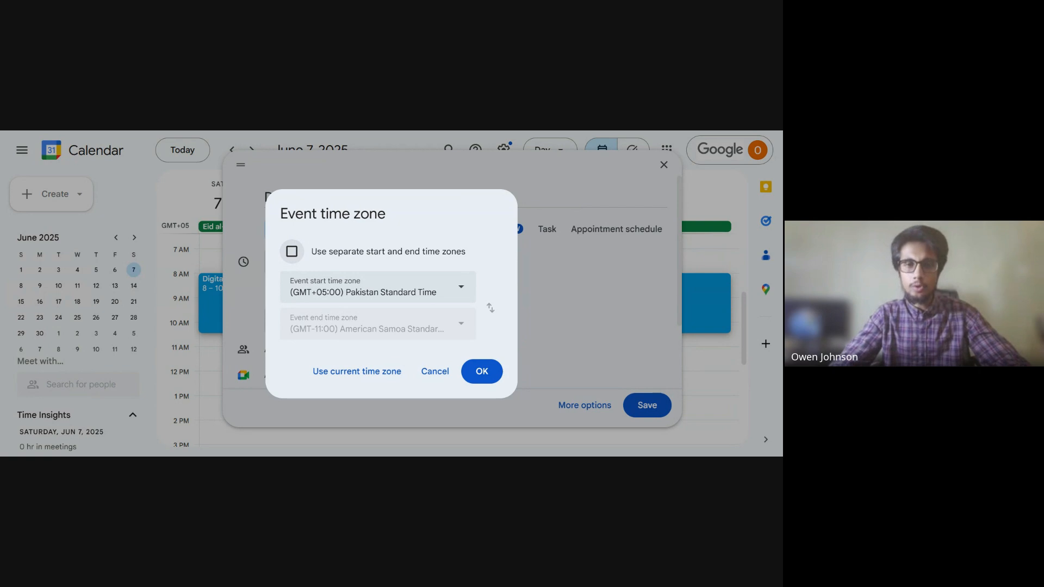
left_click(481, 372)
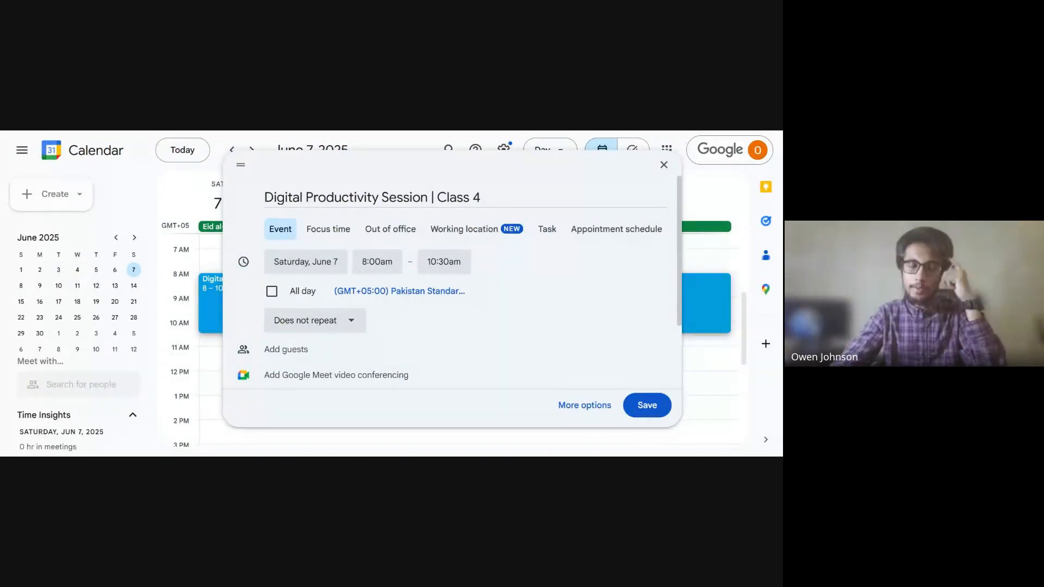
Step: Try making the June 7 session an all-day event, and switch it back to a timed event
scroll(445, 332, "down", 1)
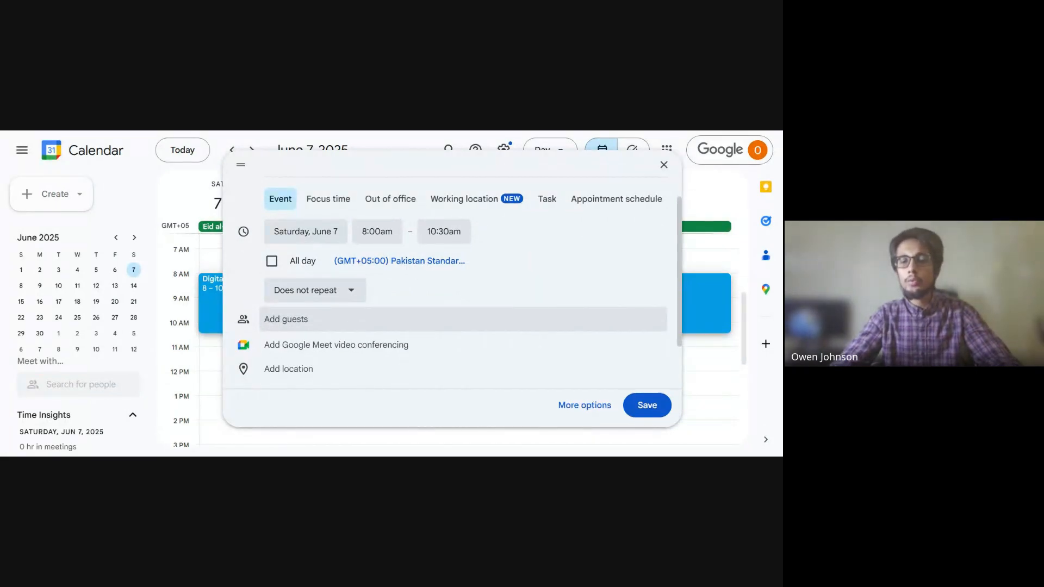
left_click(303, 261)
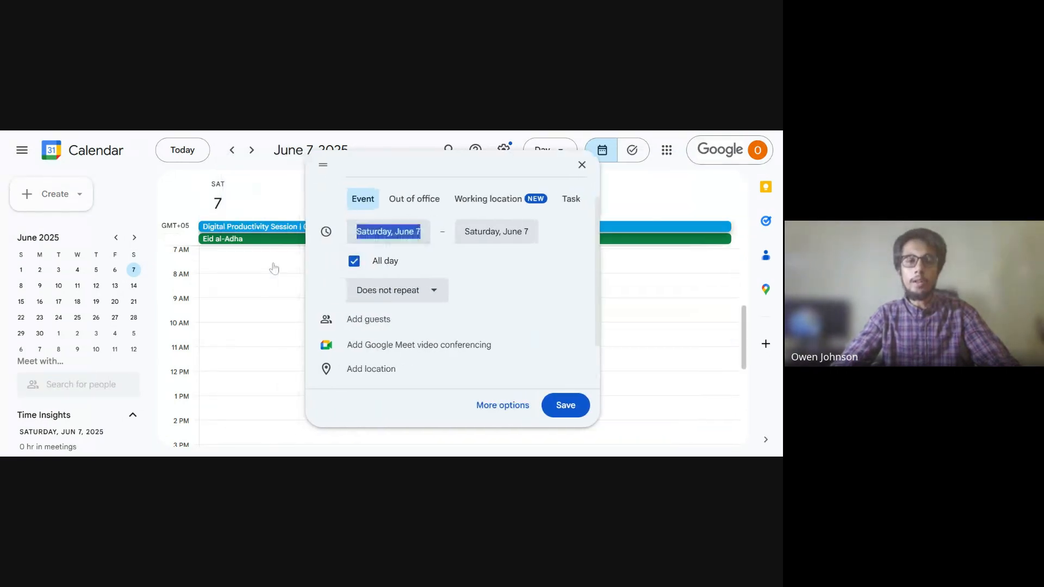
key("Tab")
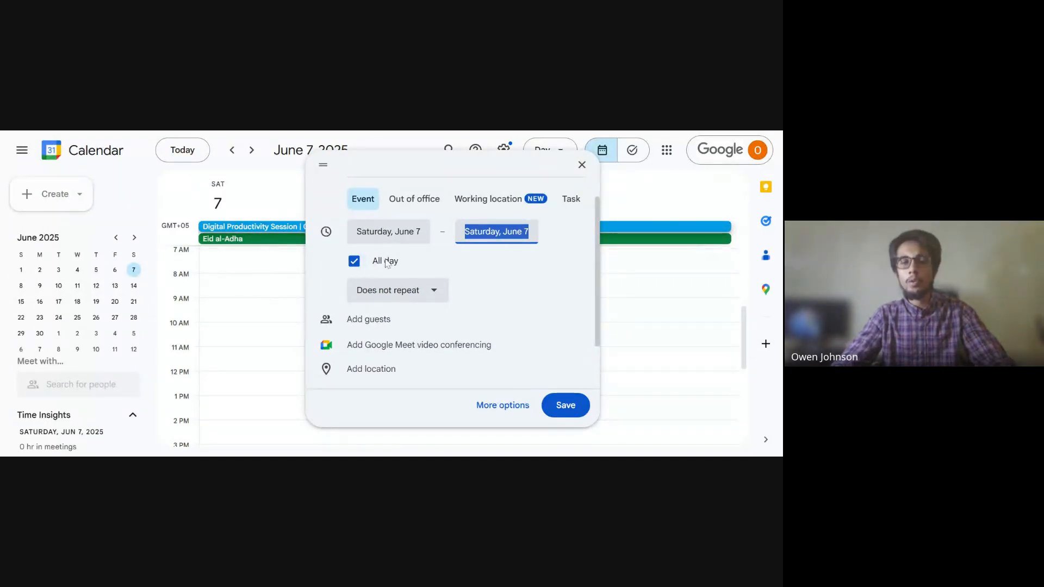
left_click(361, 266)
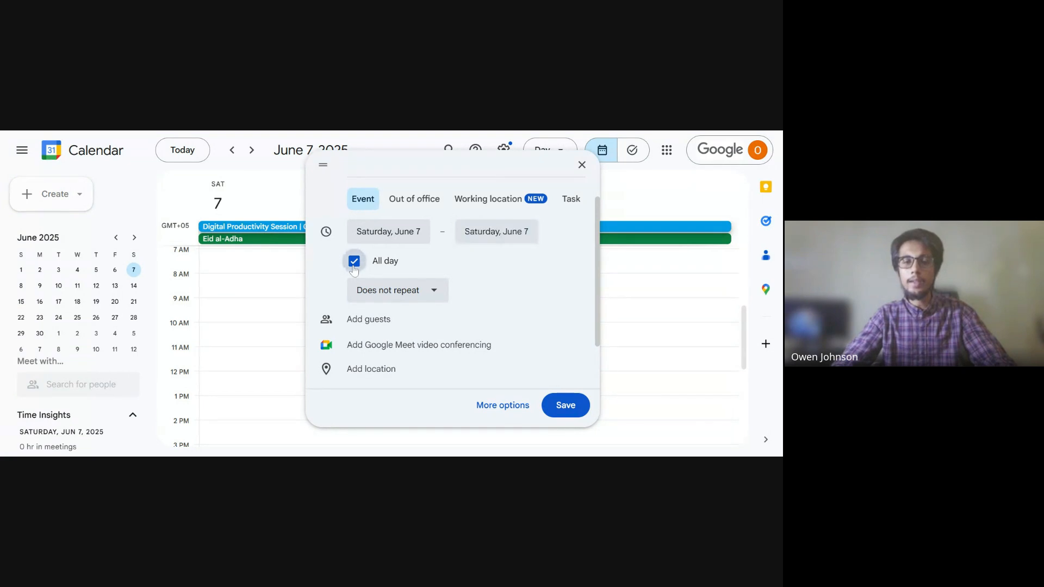
left_click(238, 289)
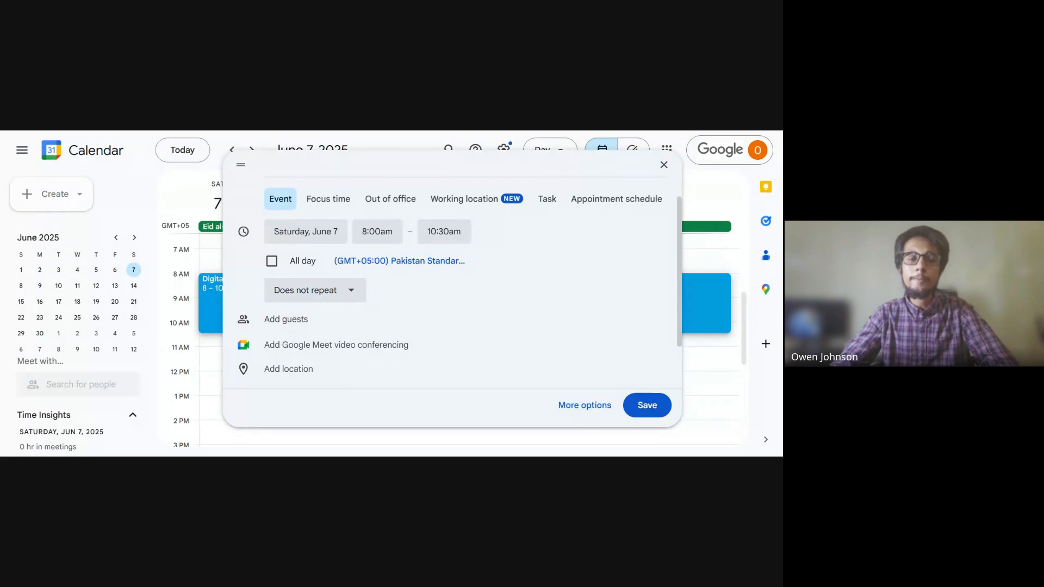
Step: Review the recurrence choices and set the event to repeat weekly on Saturday
scroll(353, 314, "down", 1)
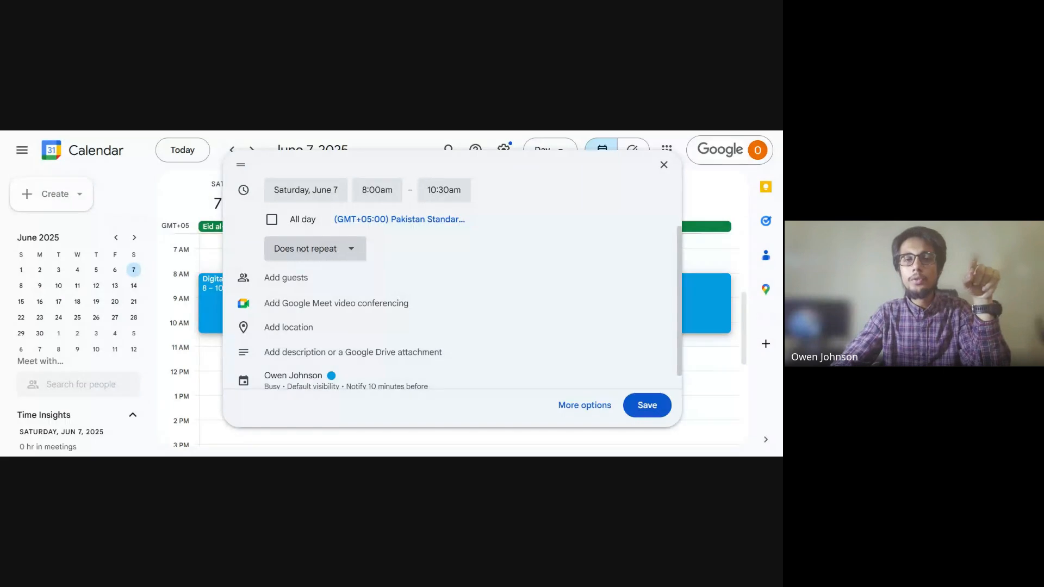
scroll(451, 272, "up", 2)
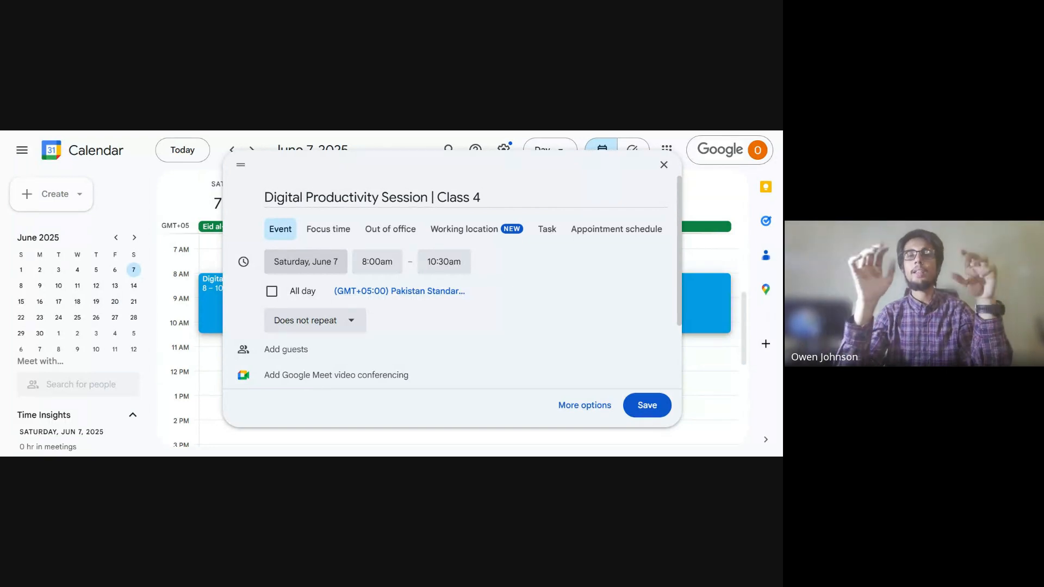
scroll(256, 326, "down", 1)
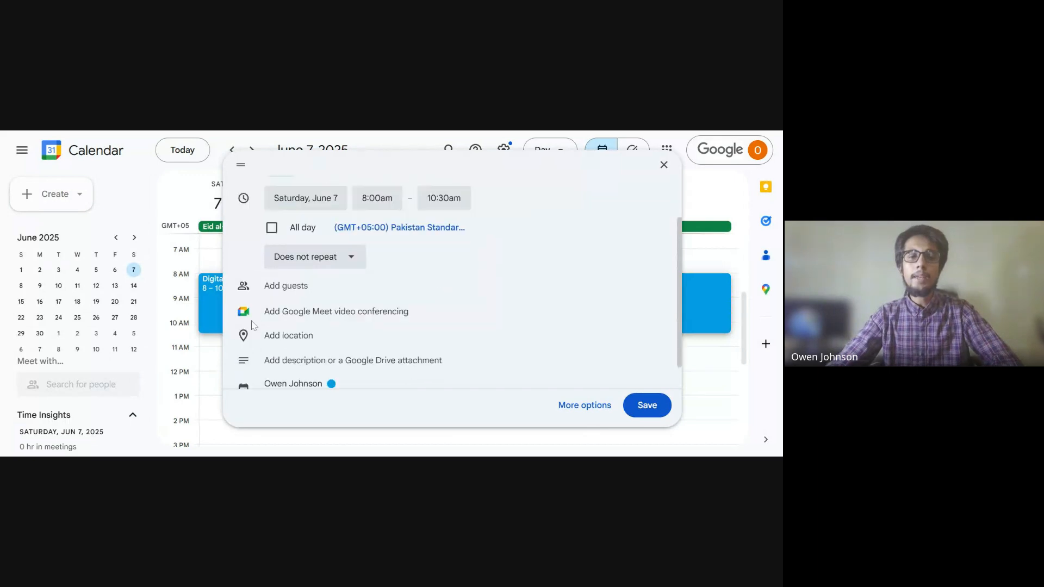
left_click(321, 268)
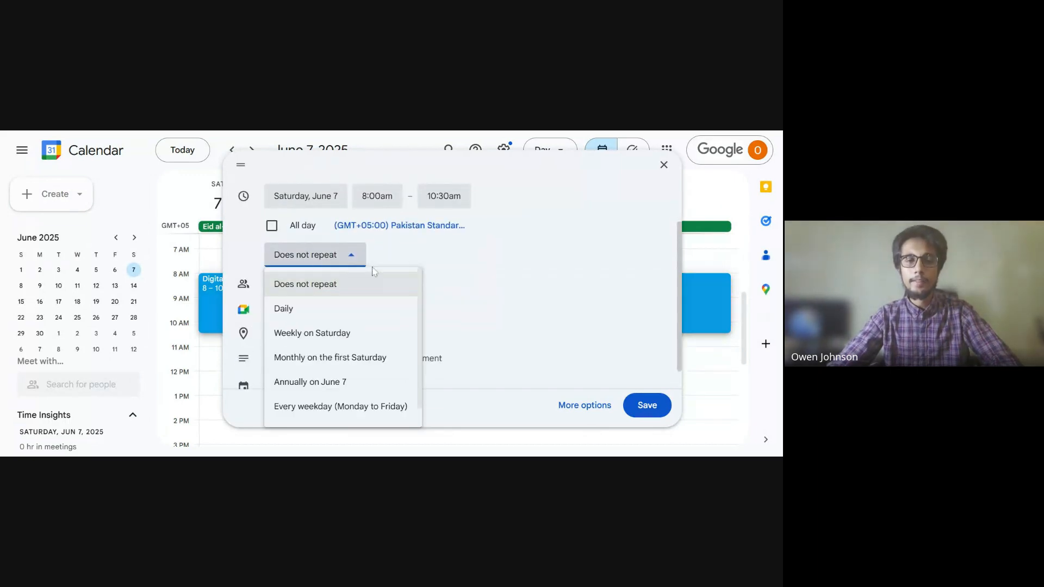
scroll(366, 353, "down", 1)
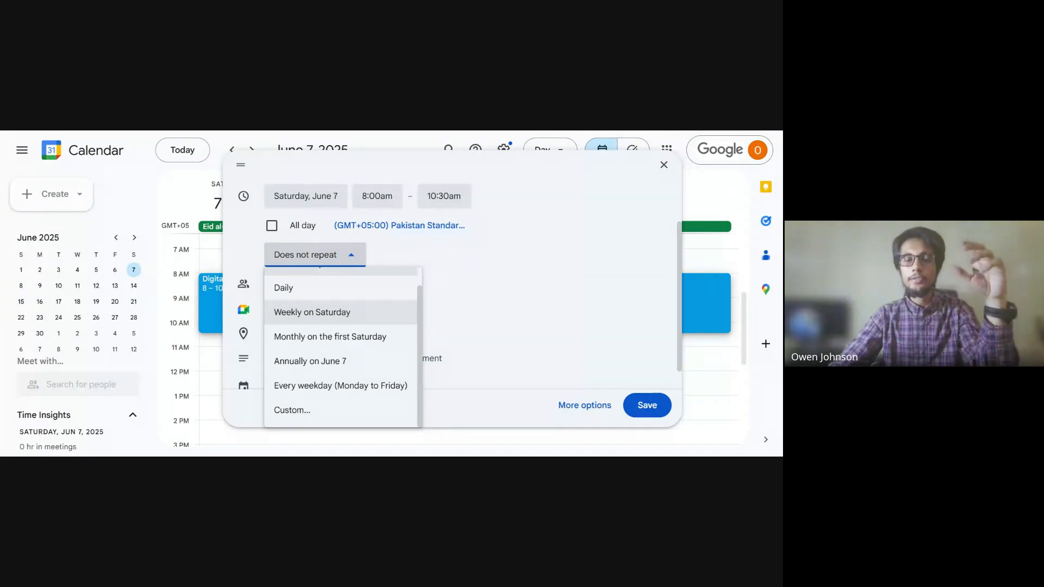
left_click(327, 313)
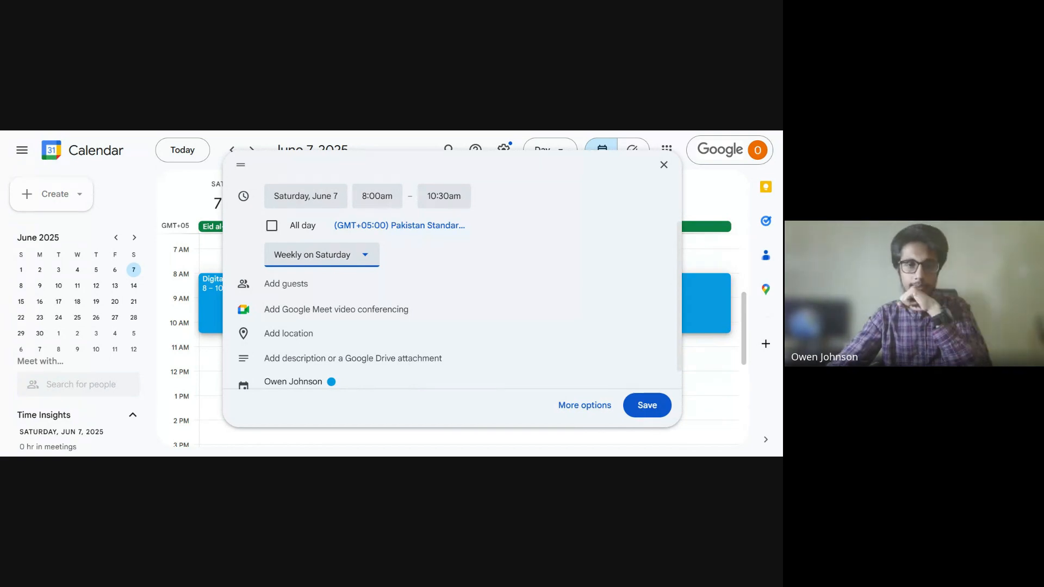
scroll(707, 337, "down", 1)
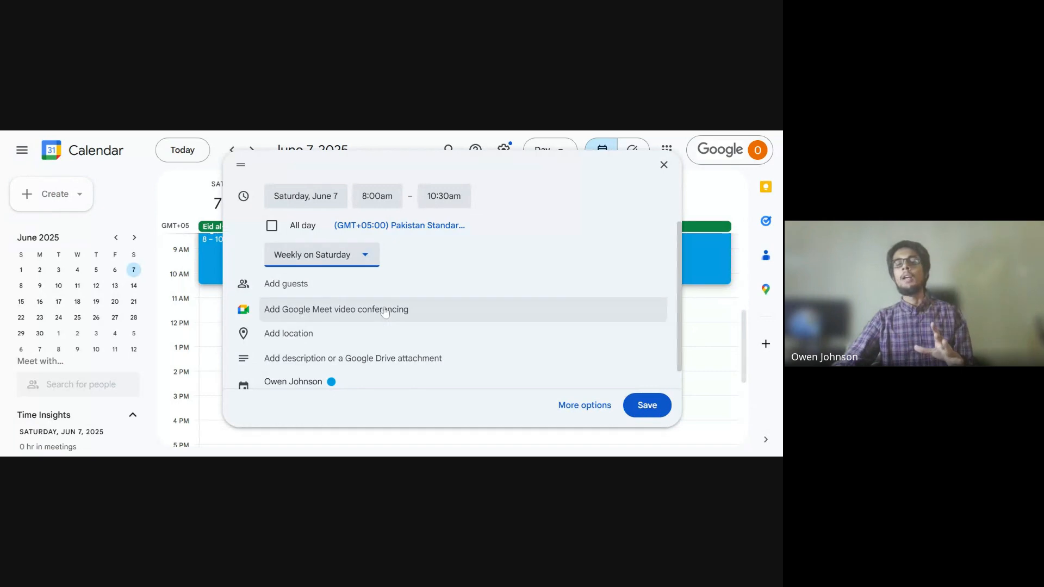
scroll(385, 311, "down", 1)
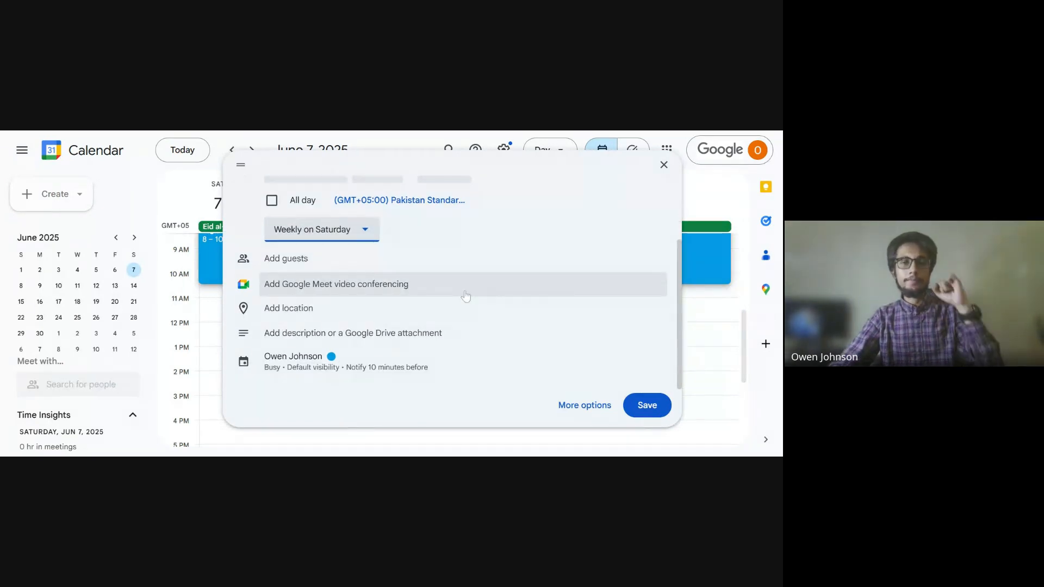
Step: Add the first guest to the weekly June 7 session by finding and choosing their e-mail address
scroll(478, 283, "up", 1)
scroll(493, 275, "up", 2)
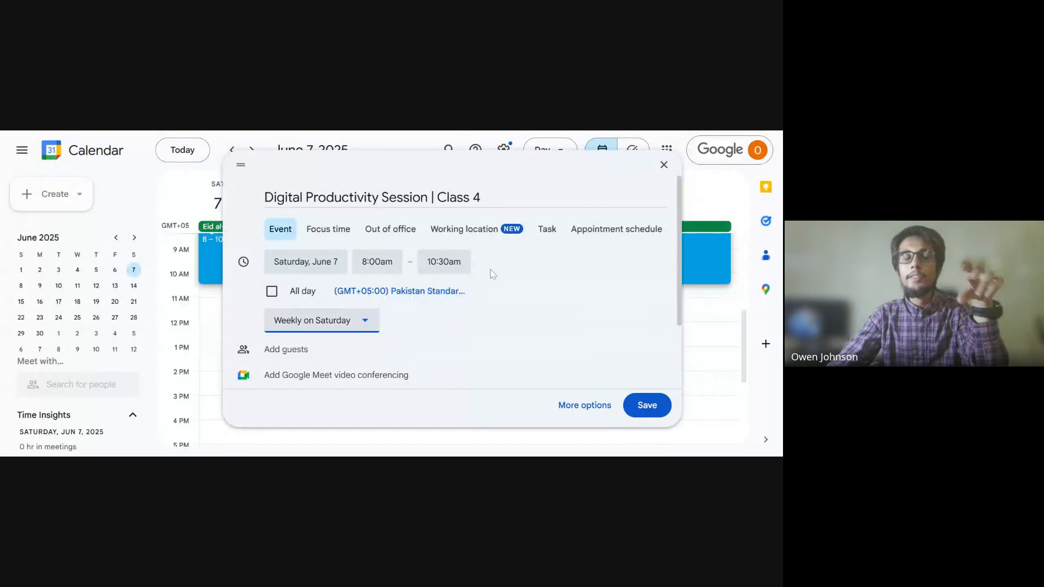
scroll(493, 274, "down", 2)
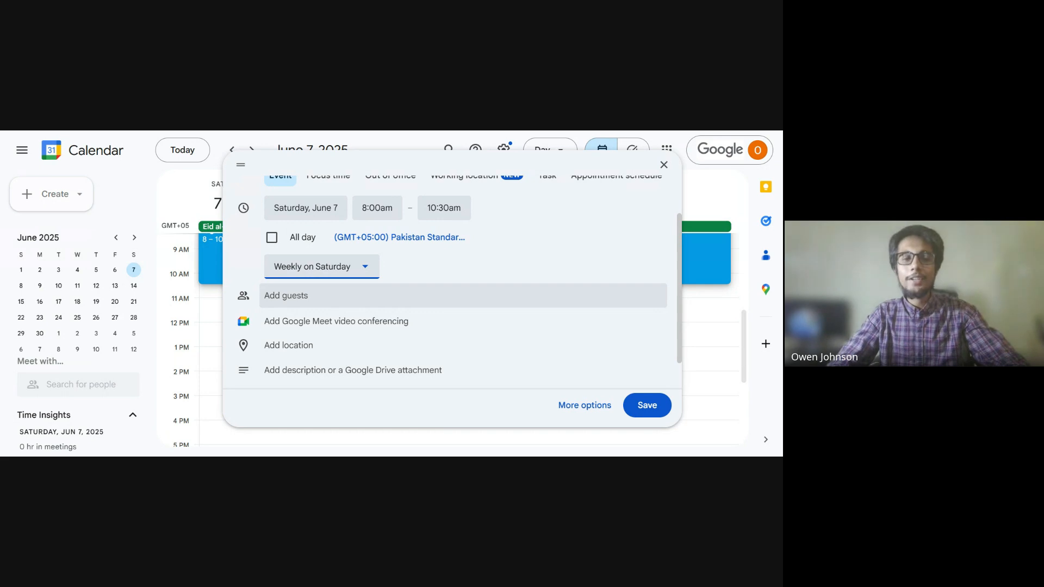
left_click(304, 296)
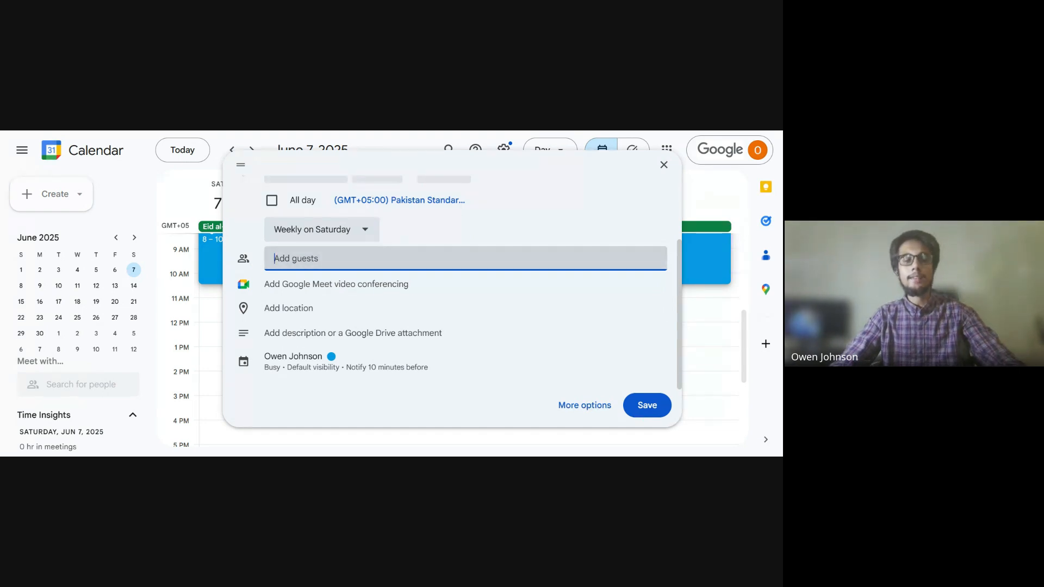
type("a")
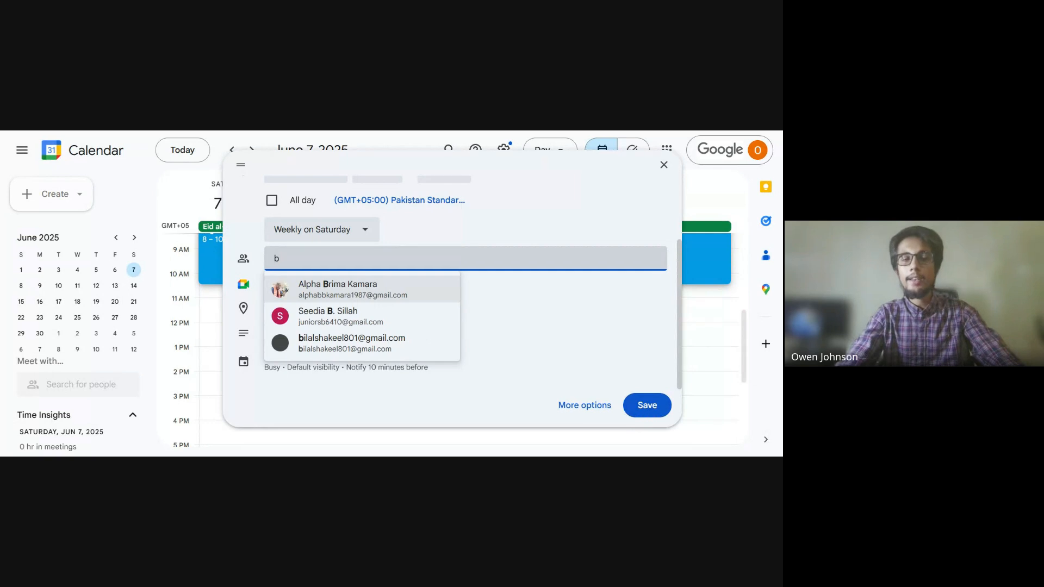
key("BackSpace")
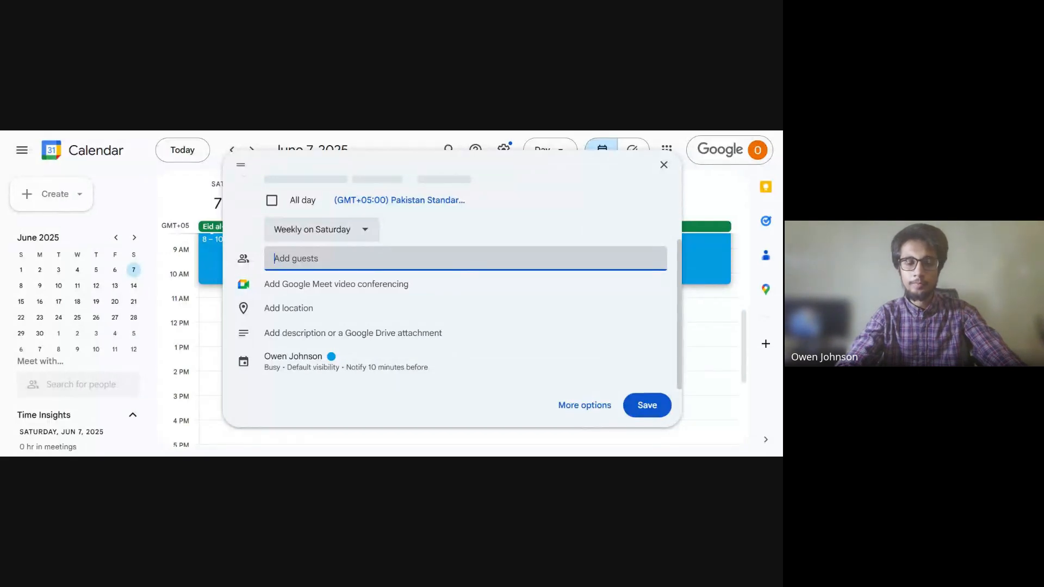
type("digit")
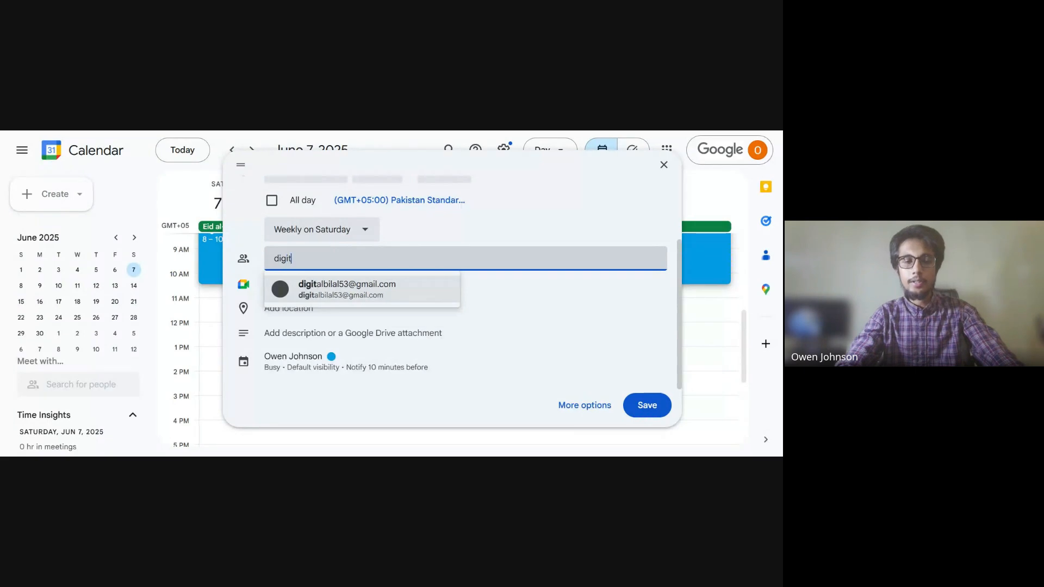
type("al")
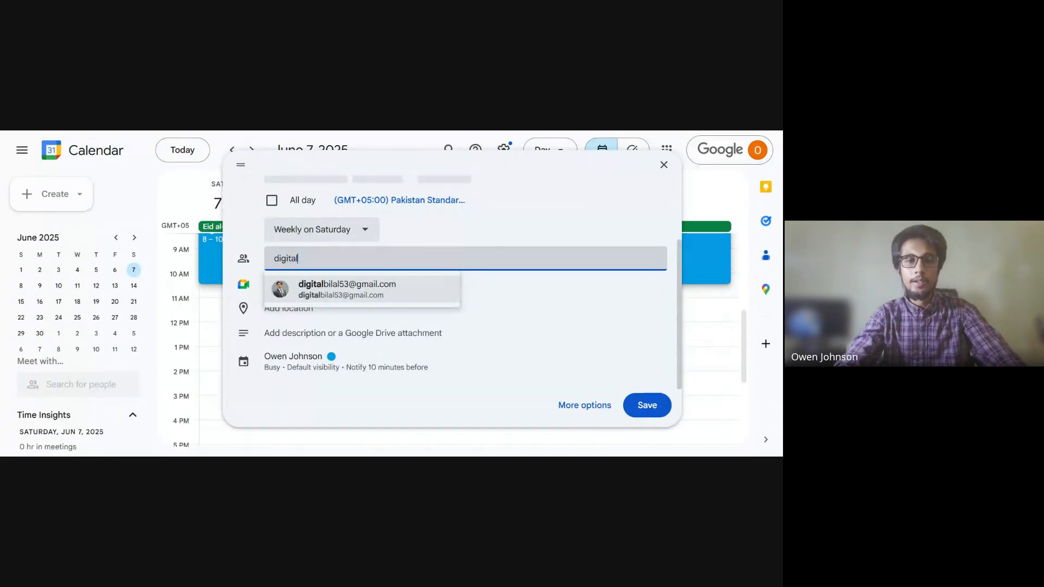
type("bilal")
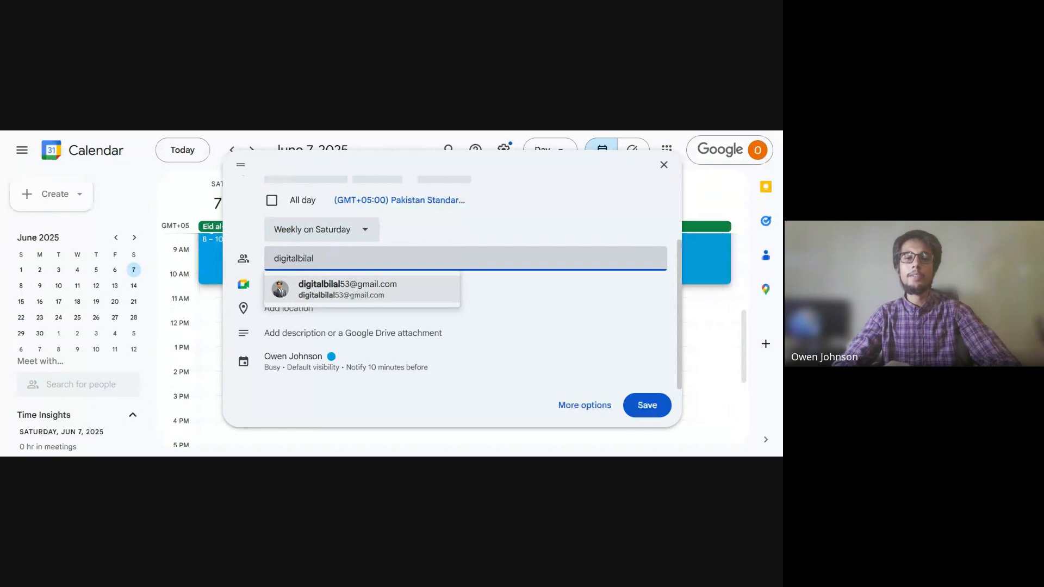
left_click(361, 294)
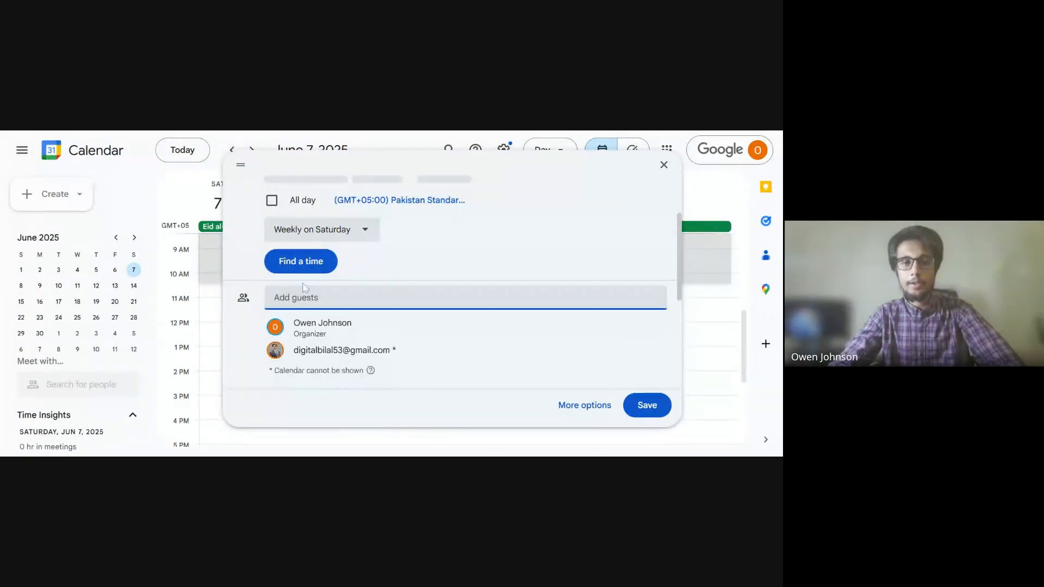
Step: Add a second guest from the suggested e-mail contacts and dismiss the tip about finding a time to meet
scroll(327, 288, "down", 1)
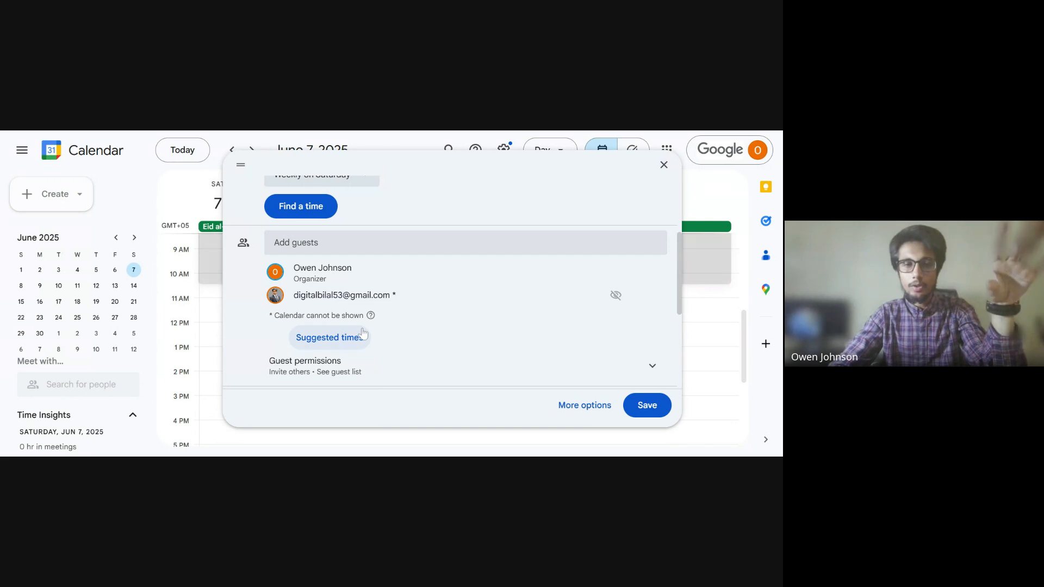
scroll(366, 276, "up", 1)
left_click(370, 272)
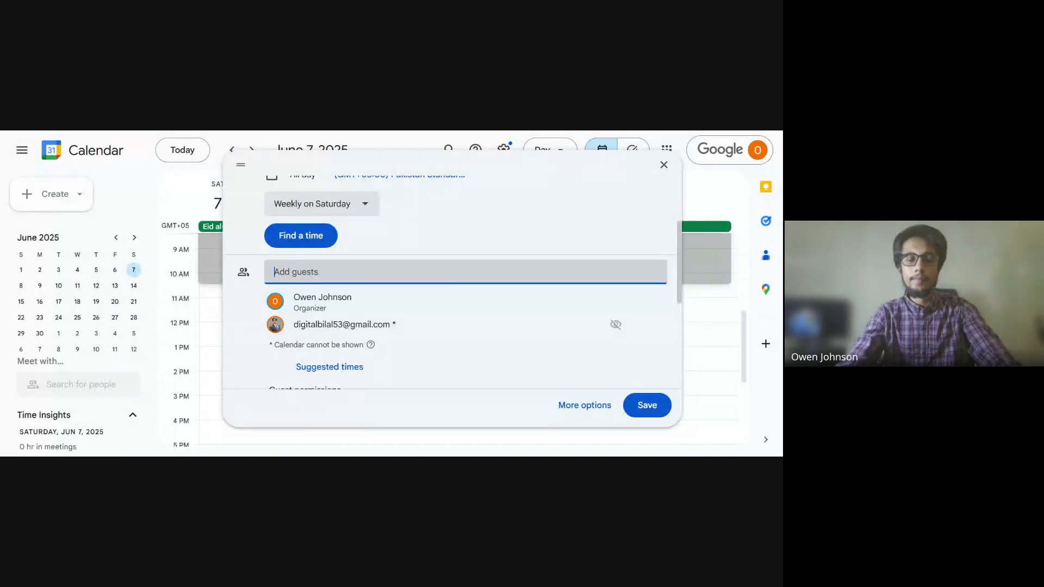
type("bila")
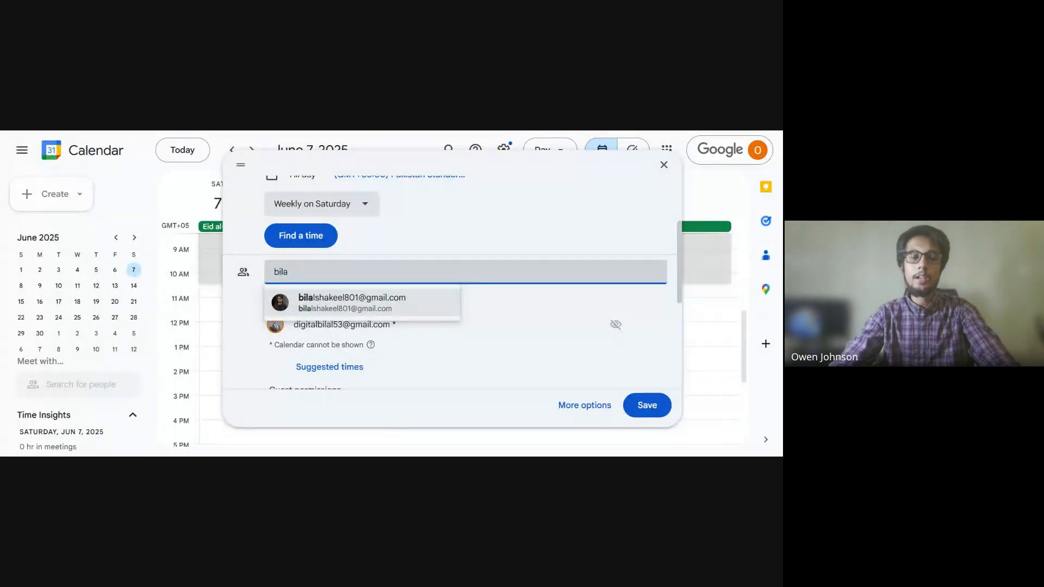
key("Return")
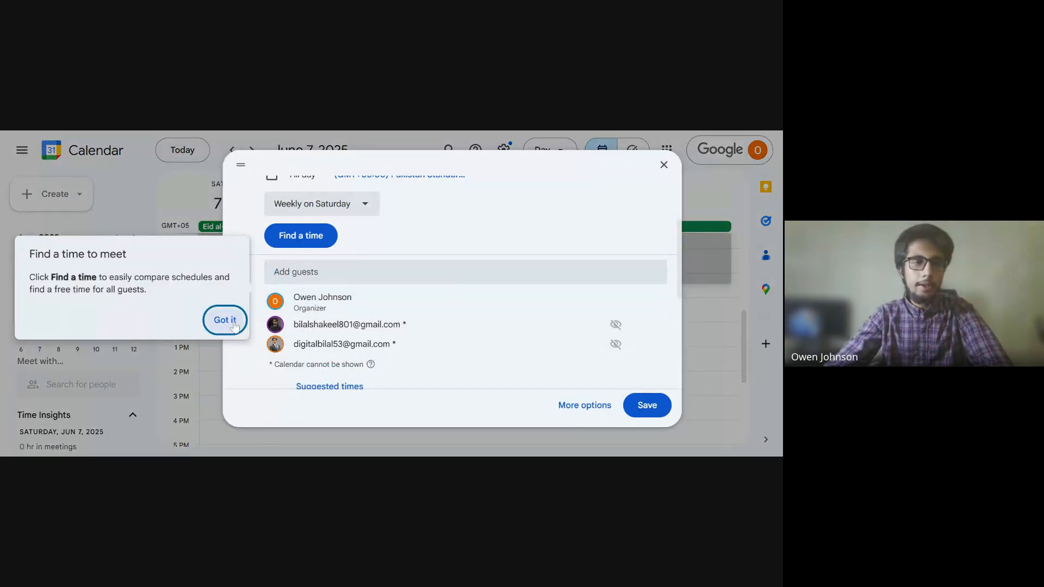
left_click(225, 321)
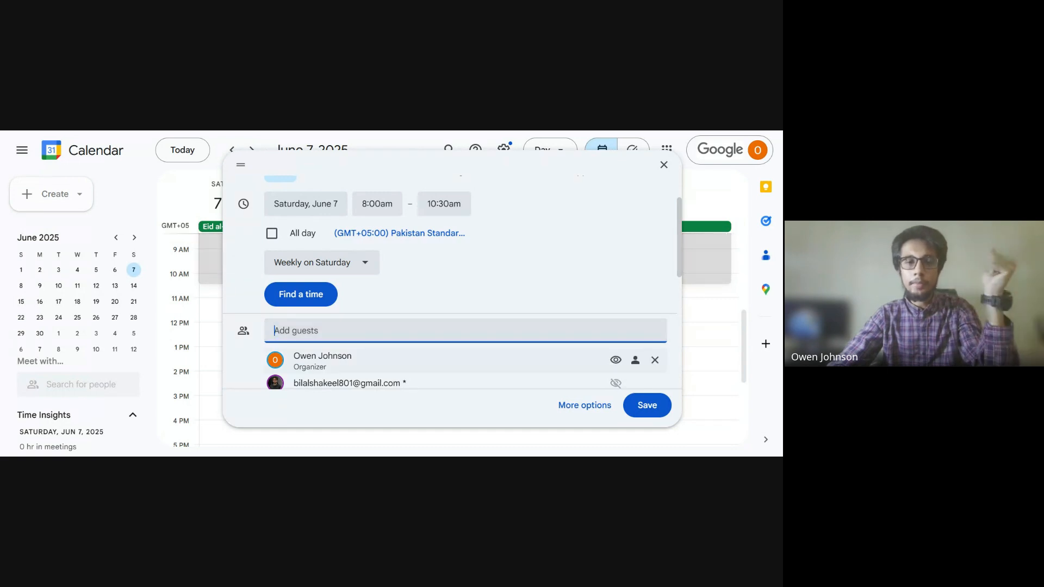
Step: Examine the session's guest list, guest permissions, Google Meet conferencing, location and notification details
mouse_move(322, 359)
scroll(326, 359, "down", 2)
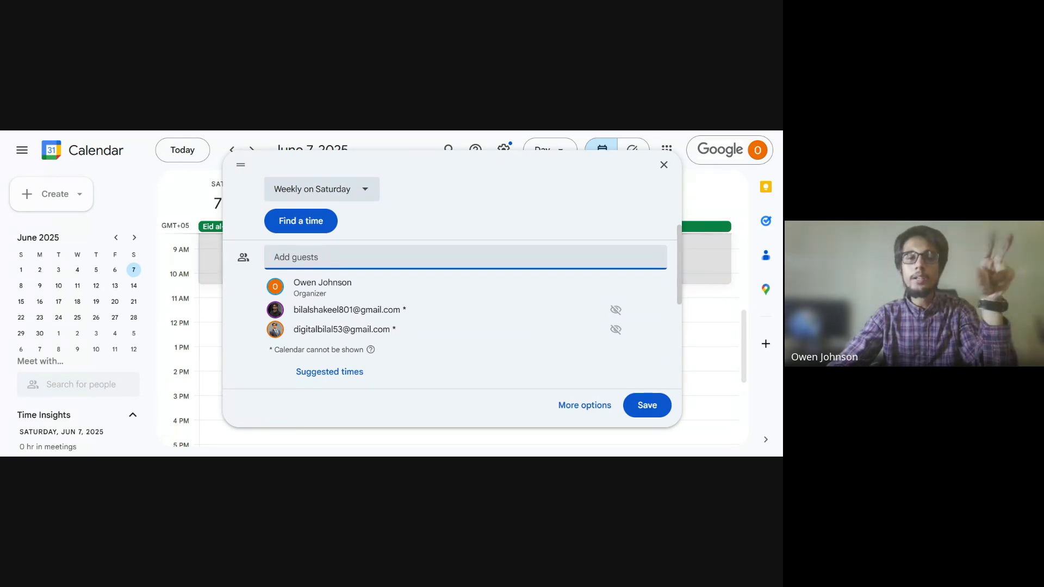
scroll(234, 286, "down", 1)
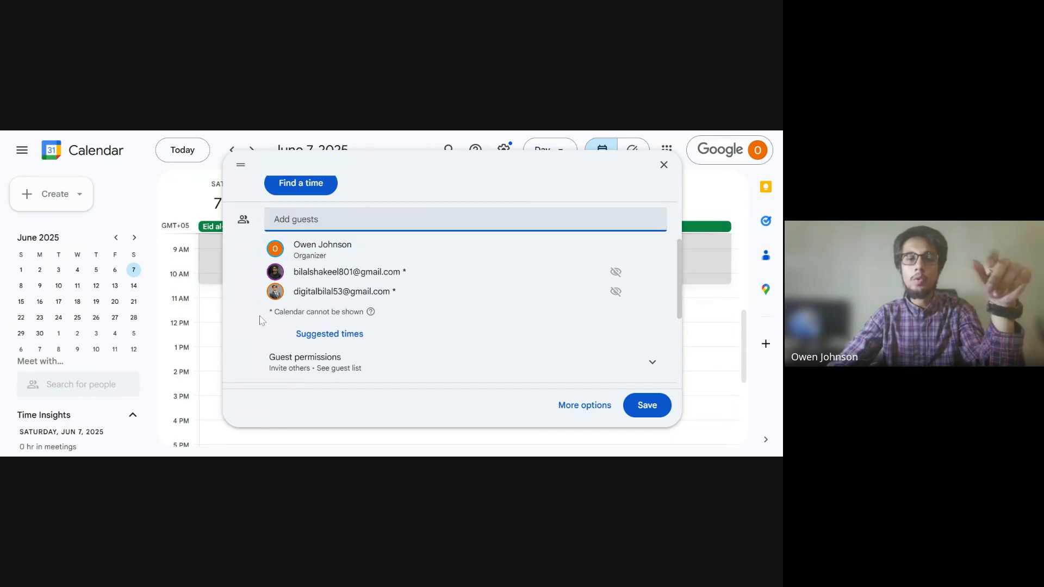
scroll(260, 321, "down", 1)
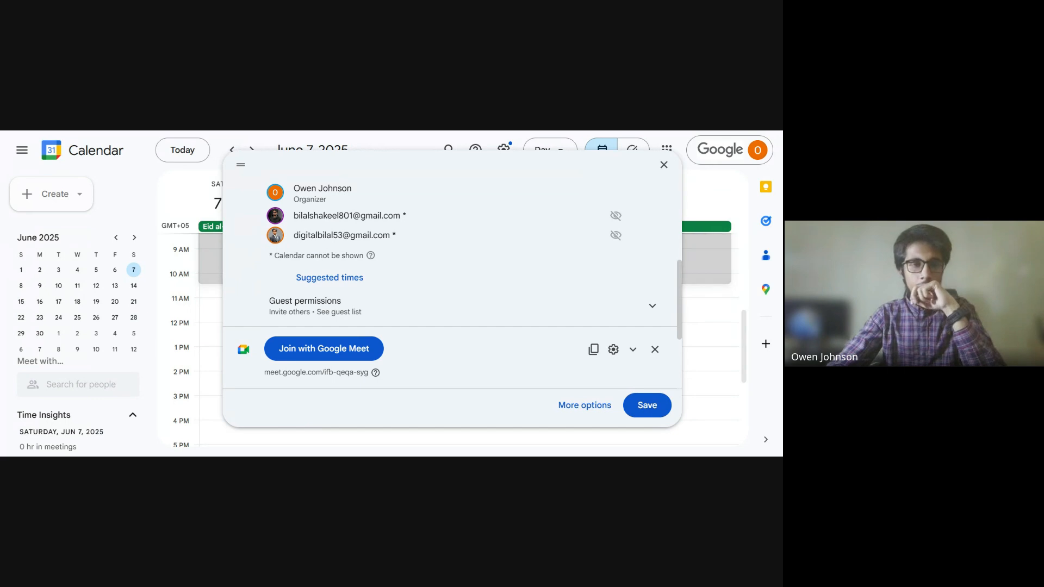
scroll(451, 288, "down", 1)
scroll(451, 288, "up", 2)
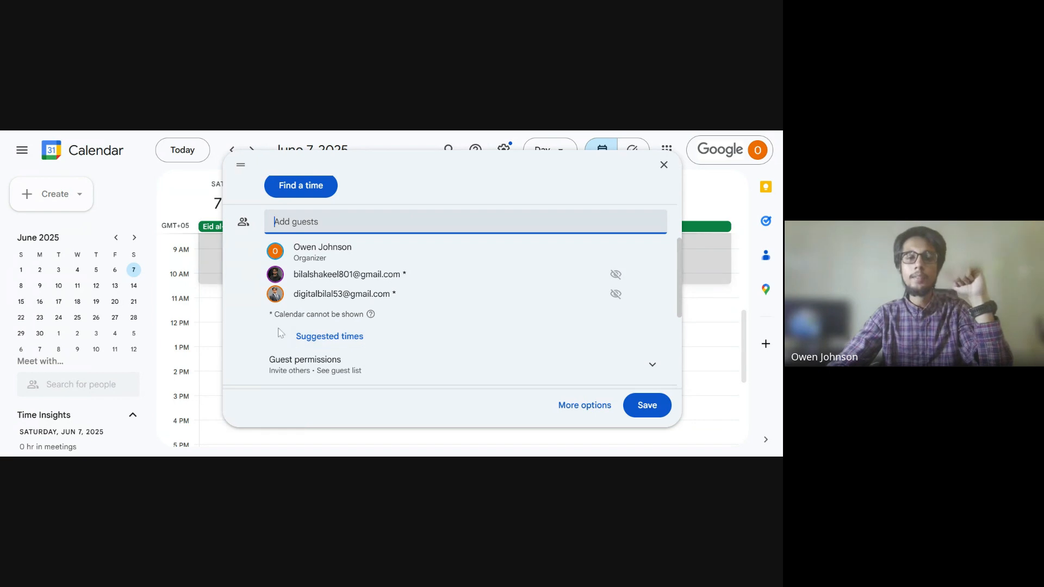
scroll(278, 331, "up", 2)
scroll(279, 332, "down", 5)
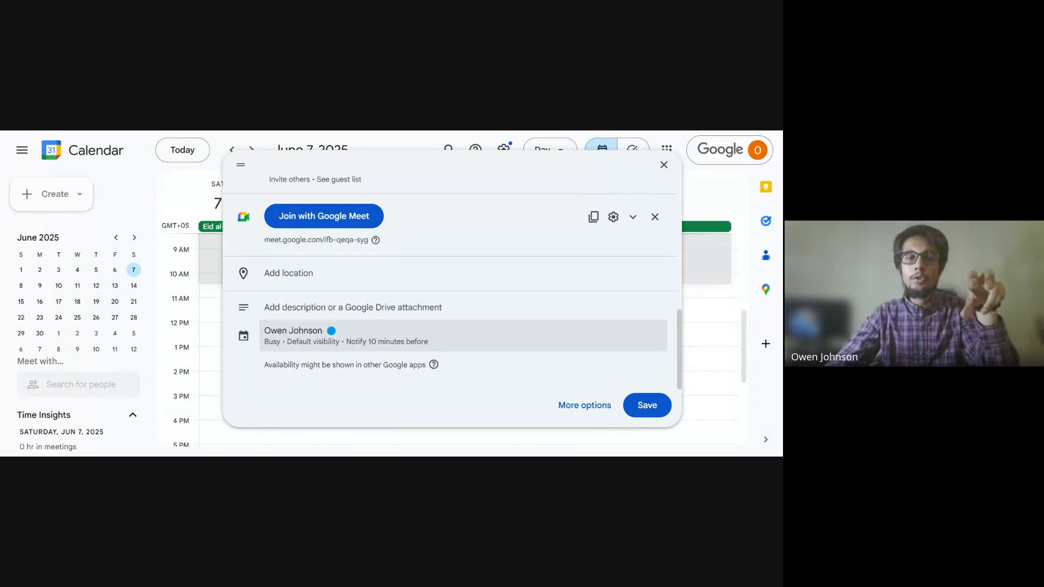
scroll(299, 297, "up", 1)
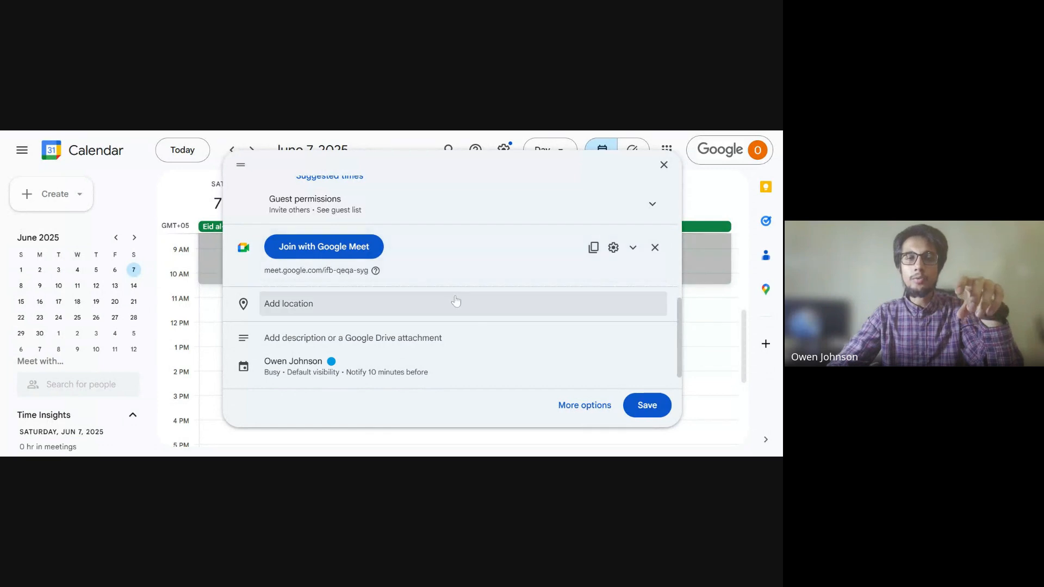
scroll(457, 301, "down", 1)
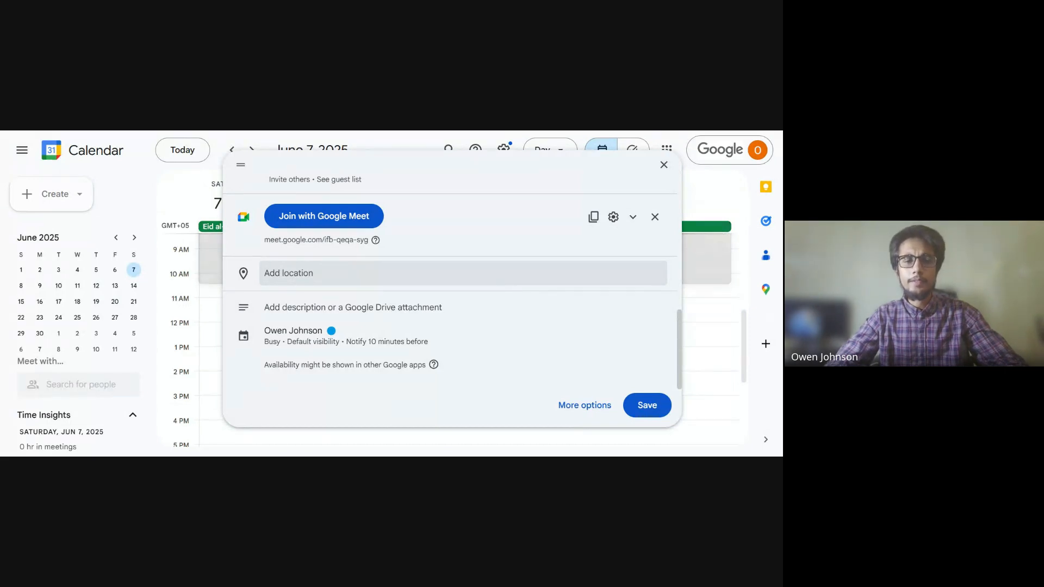
scroll(370, 248, "up", 3)
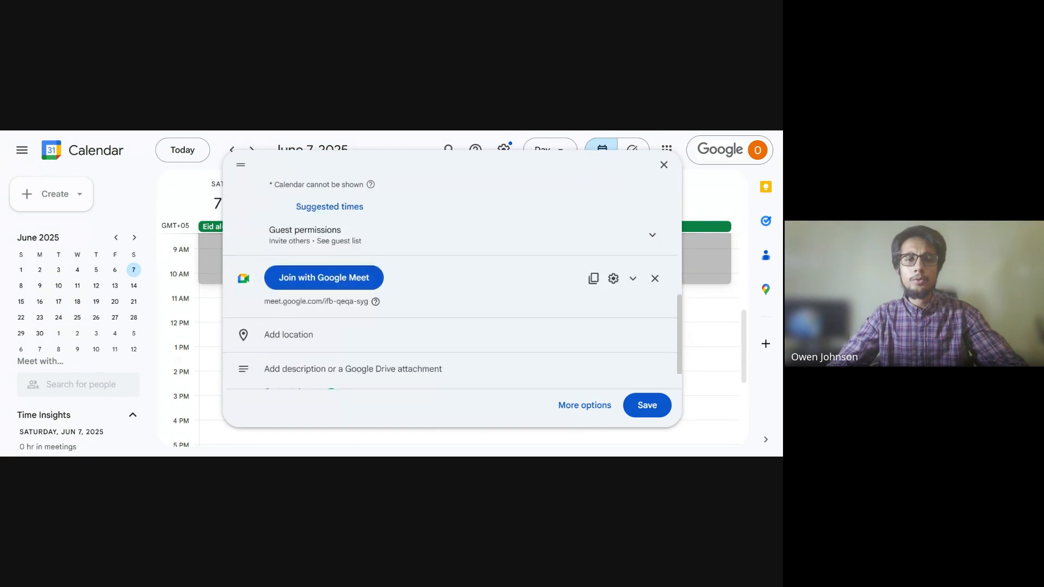
scroll(370, 248, "down", 3)
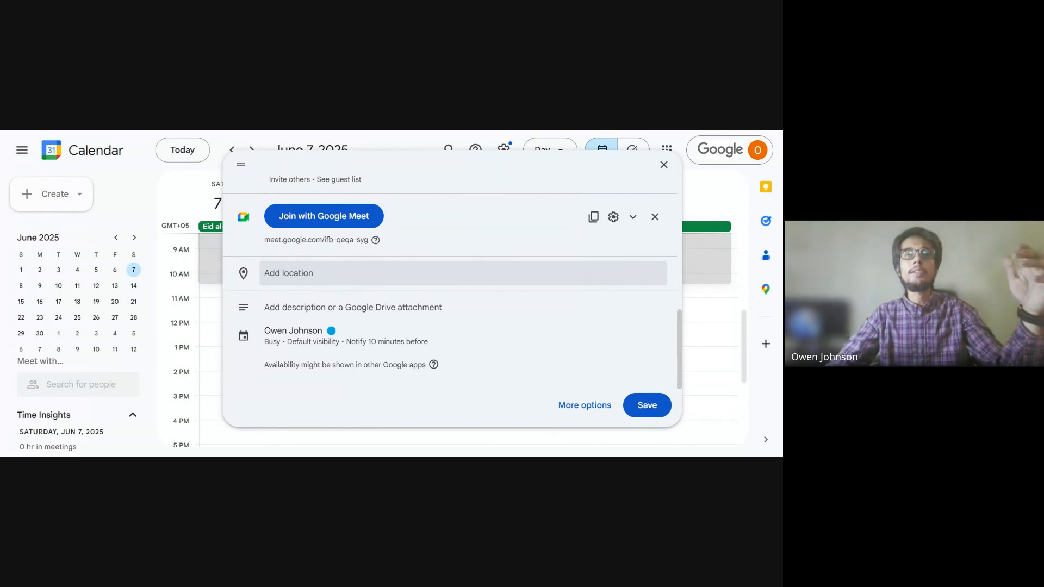
Step: Set the event location to the Starbucks Reserve Roastery in Milan, Italy, and open the event description for editing
left_click(318, 275)
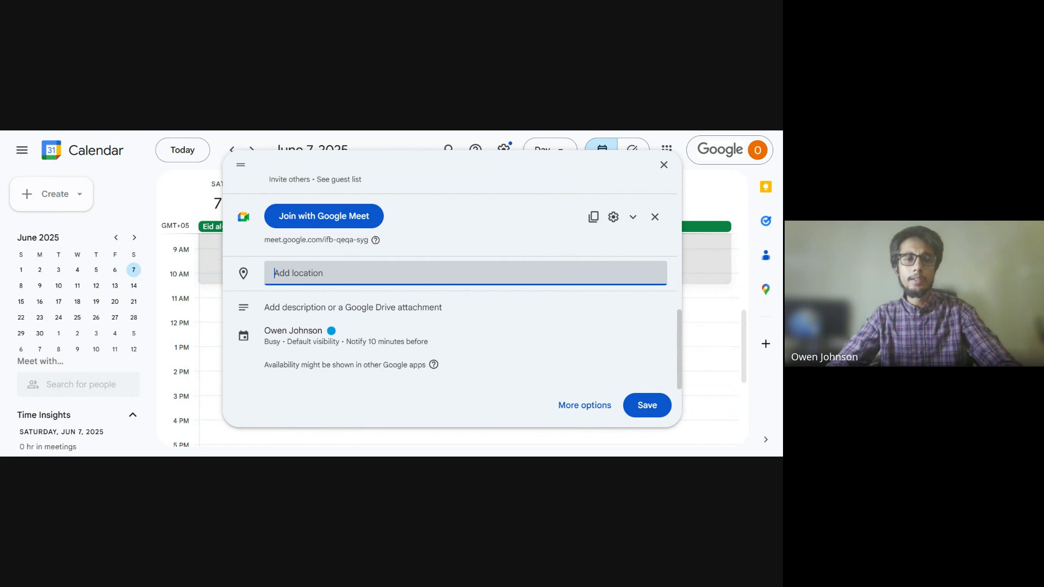
type("sta")
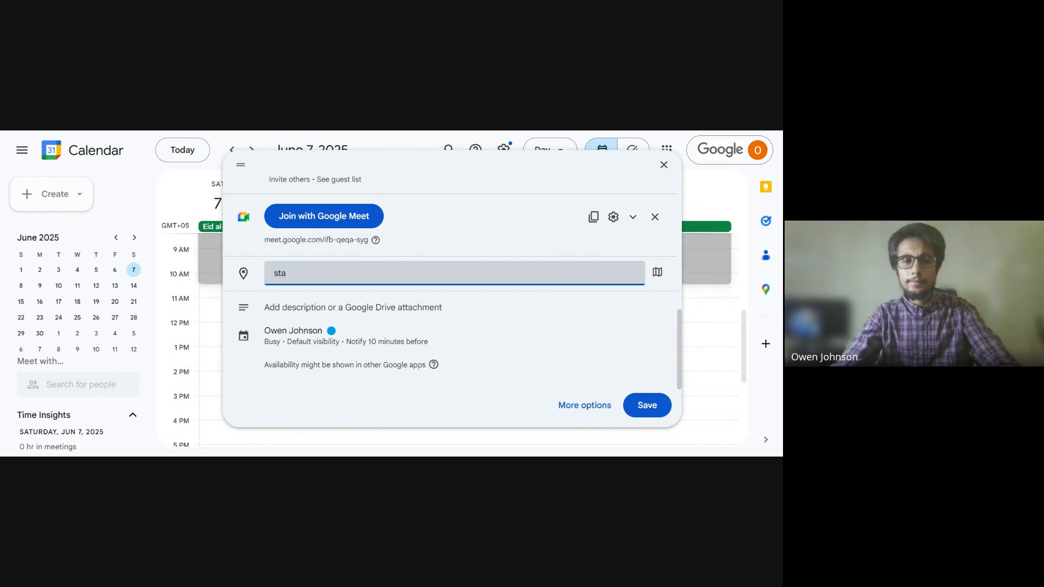
type("rb")
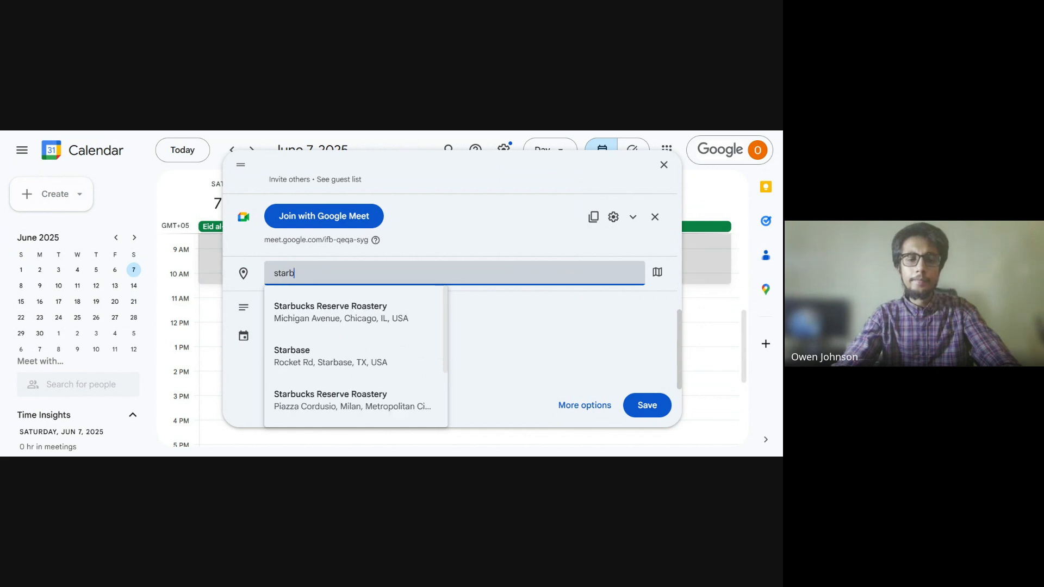
type("uck")
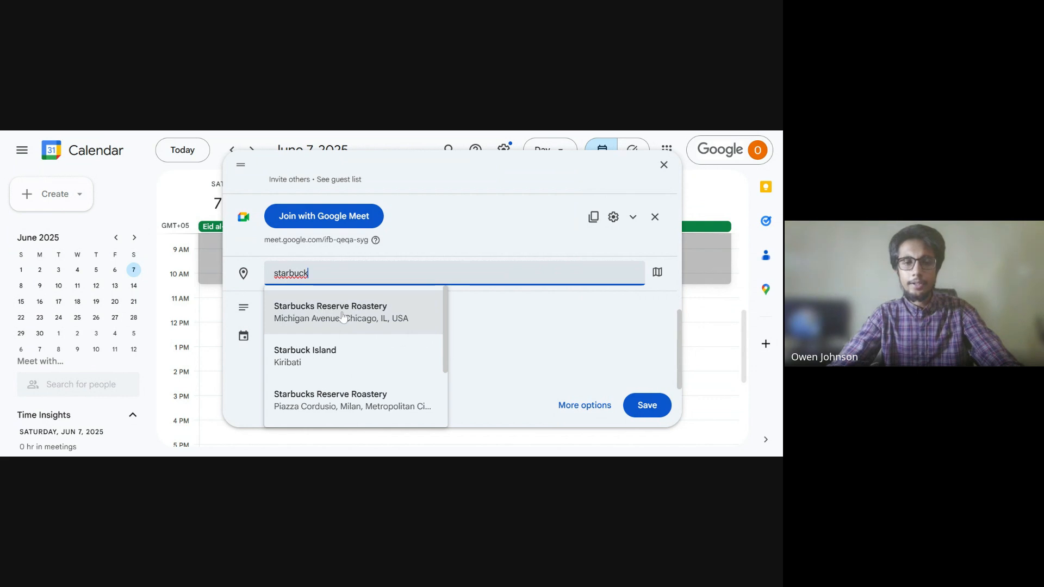
left_click(347, 400)
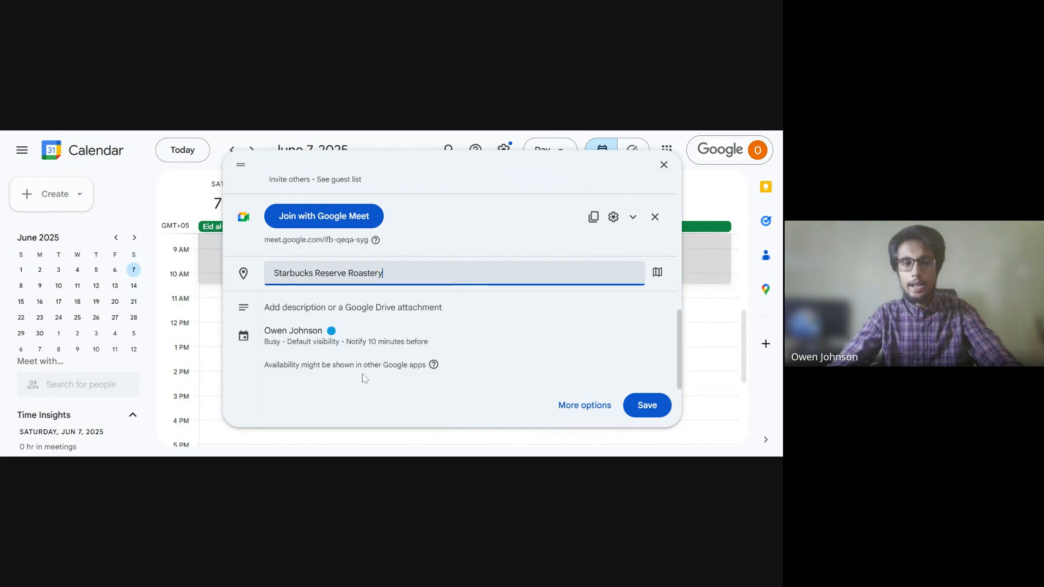
left_click(665, 303)
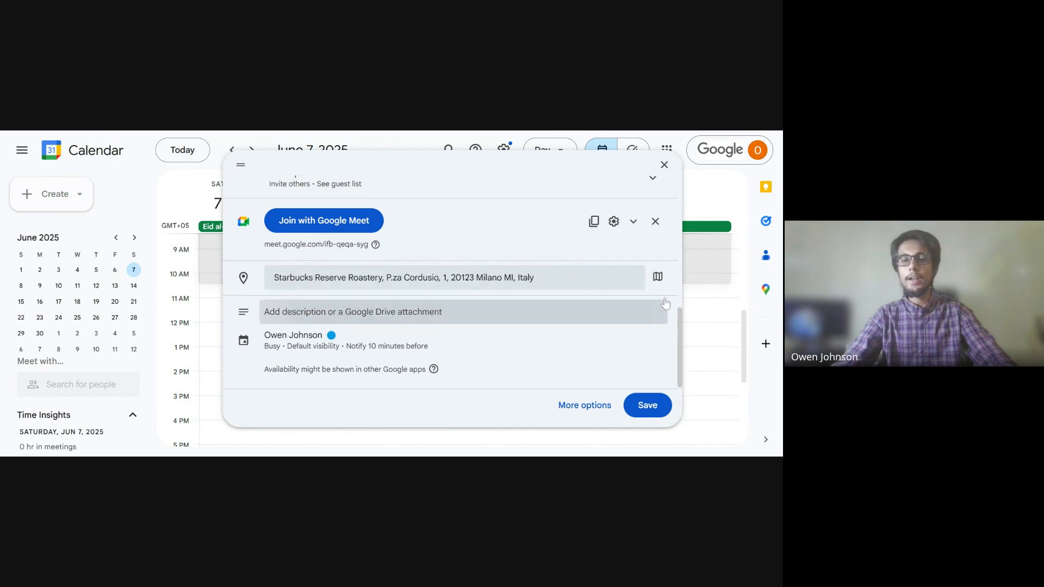
left_click(253, 260)
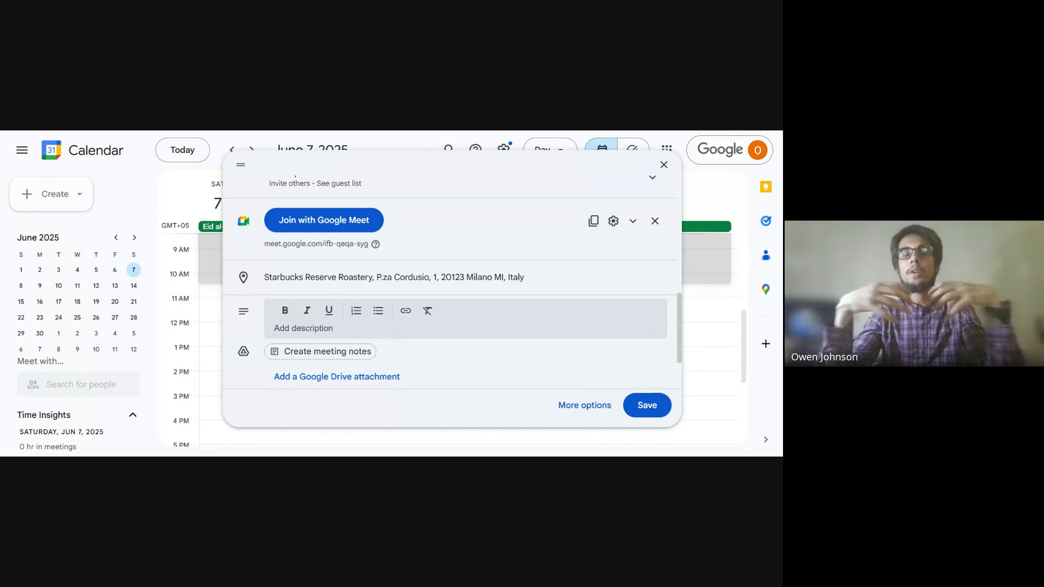
Step: Review the session's details from title, schedule and recurrence through guests, Google Meet conferencing, location and description
scroll(451, 283, "up", 10)
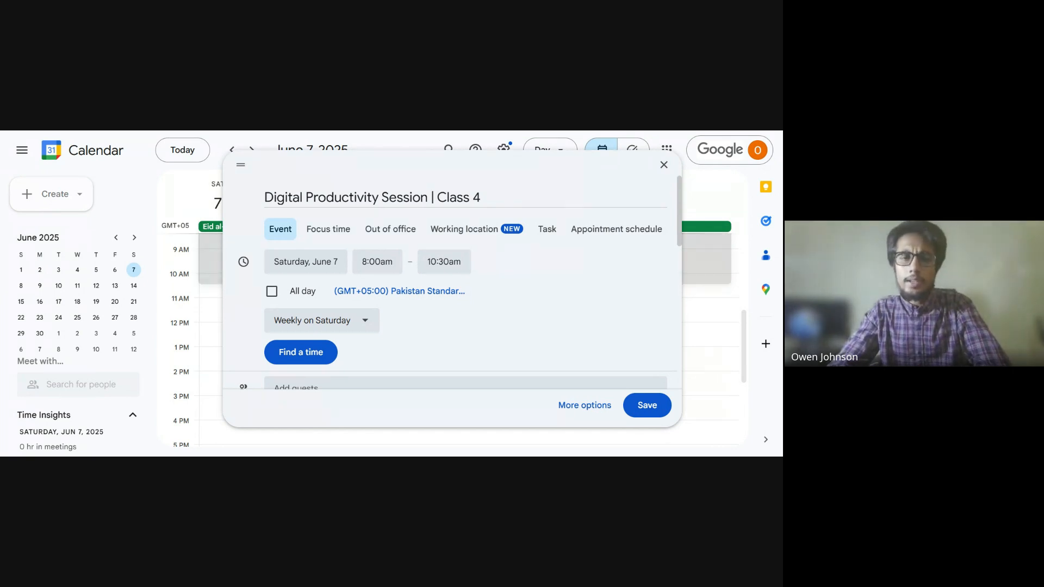
scroll(502, 271, "down", 1)
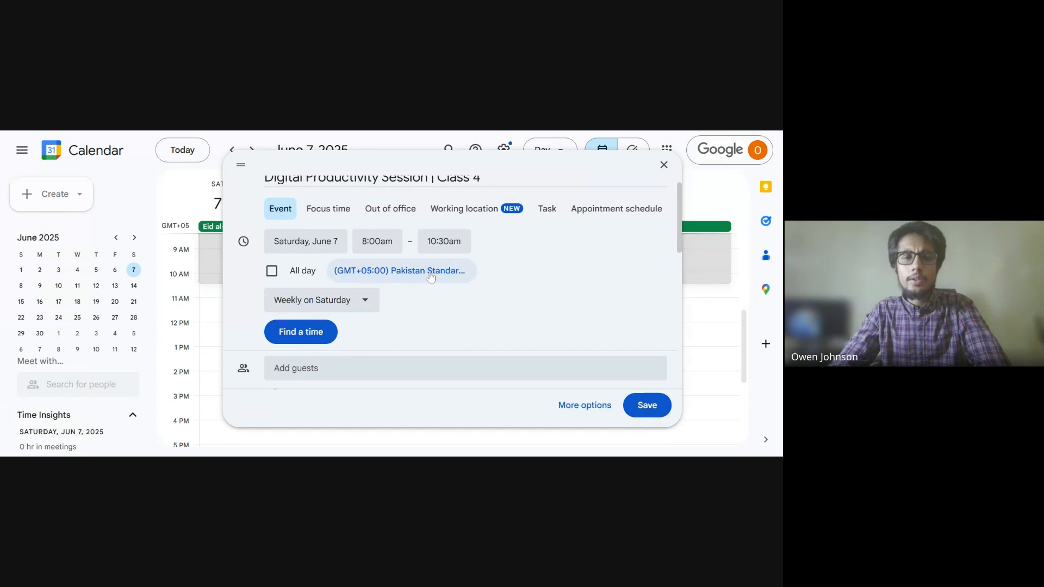
scroll(415, 314, "down", 3)
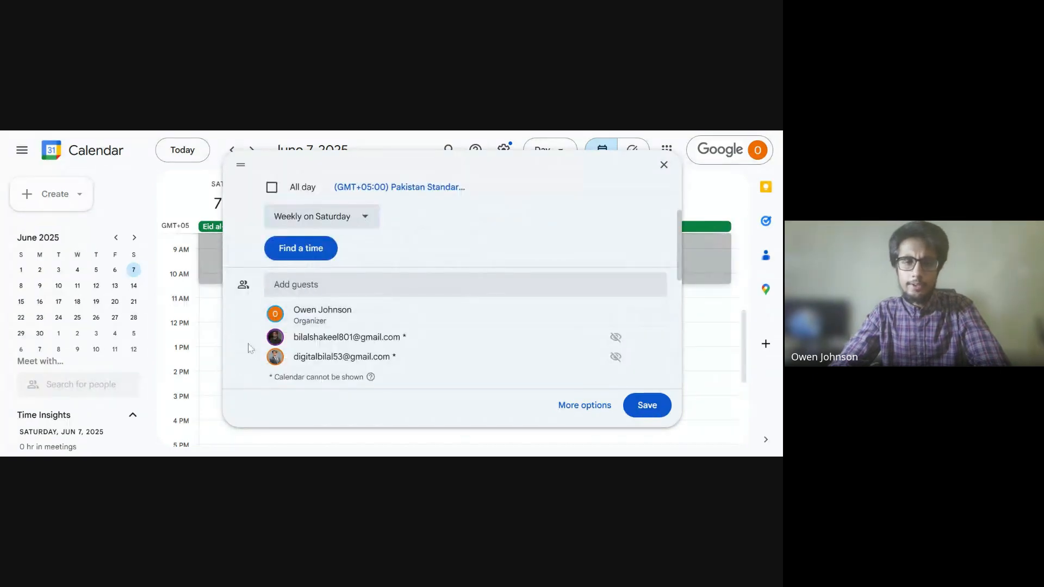
scroll(250, 348, "down", 4)
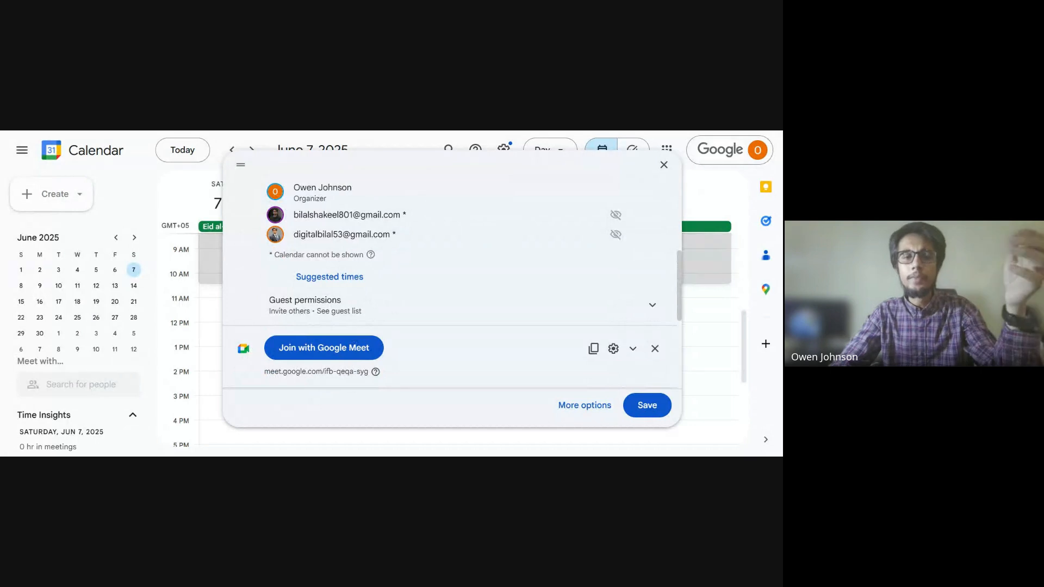
scroll(250, 349, "down", 2)
scroll(250, 349, "down", 1)
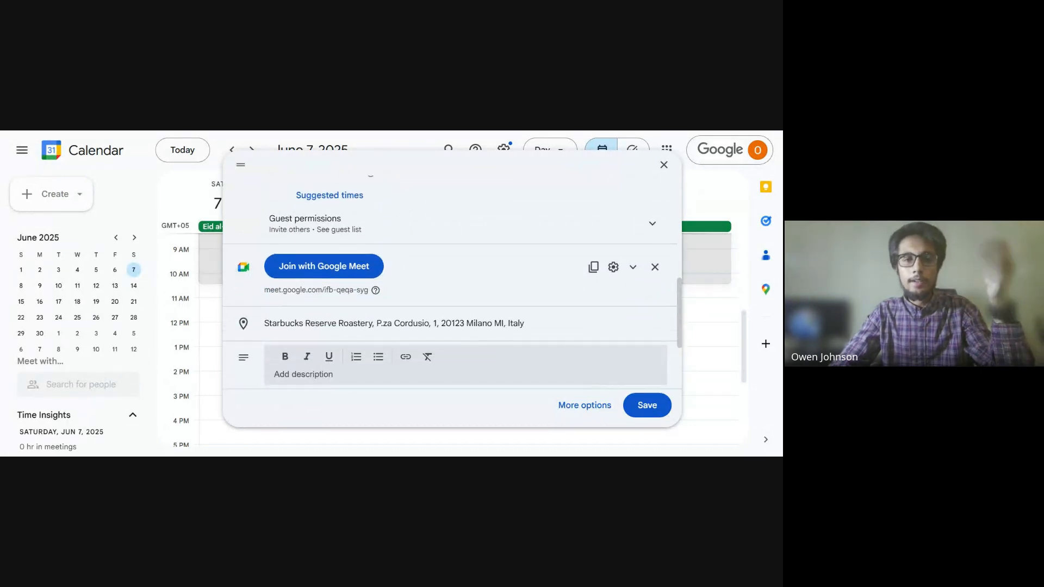
Step: Expand the guest permissions and review the event details from title and schedule through location, description and attachment options
left_click(627, 229)
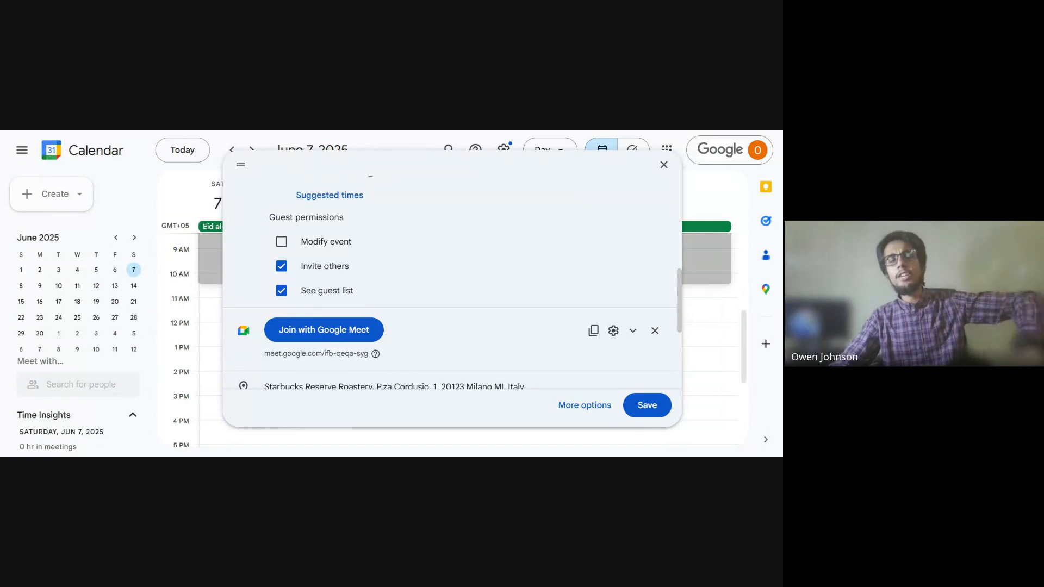
scroll(373, 291, "down", 2)
scroll(373, 291, "down", 1)
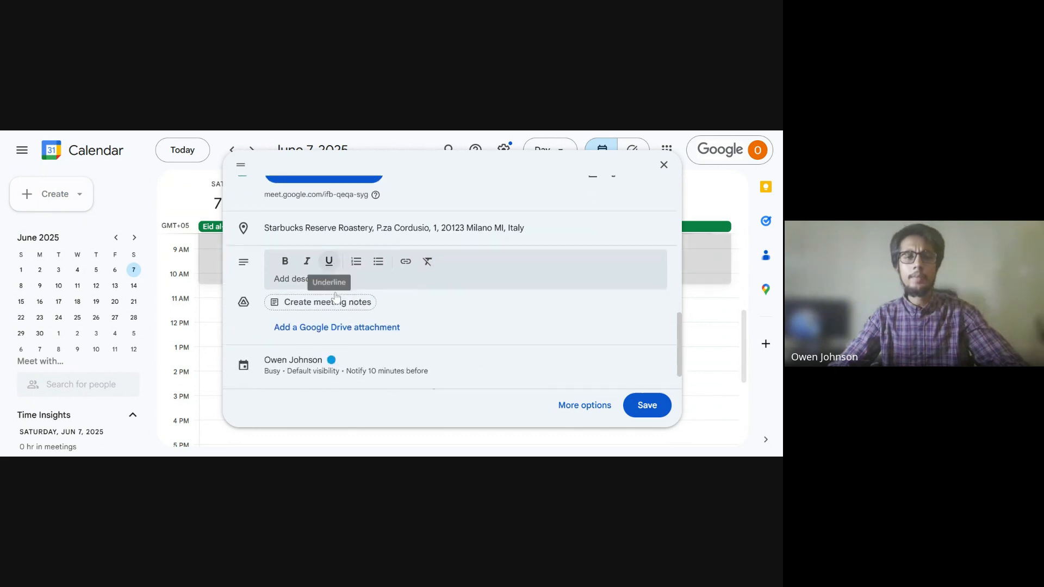
scroll(375, 267, "up", 2)
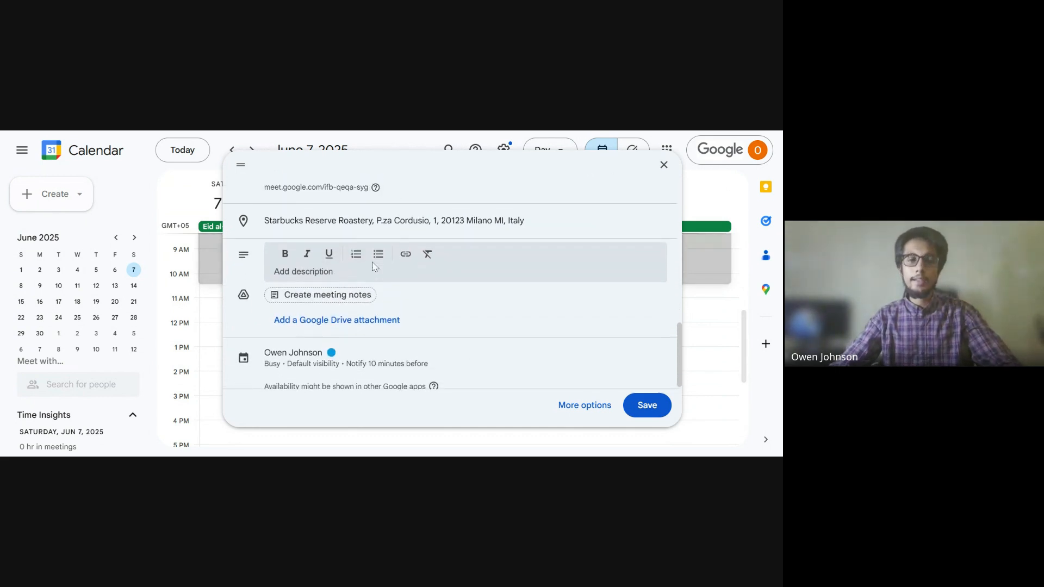
left_click(303, 281)
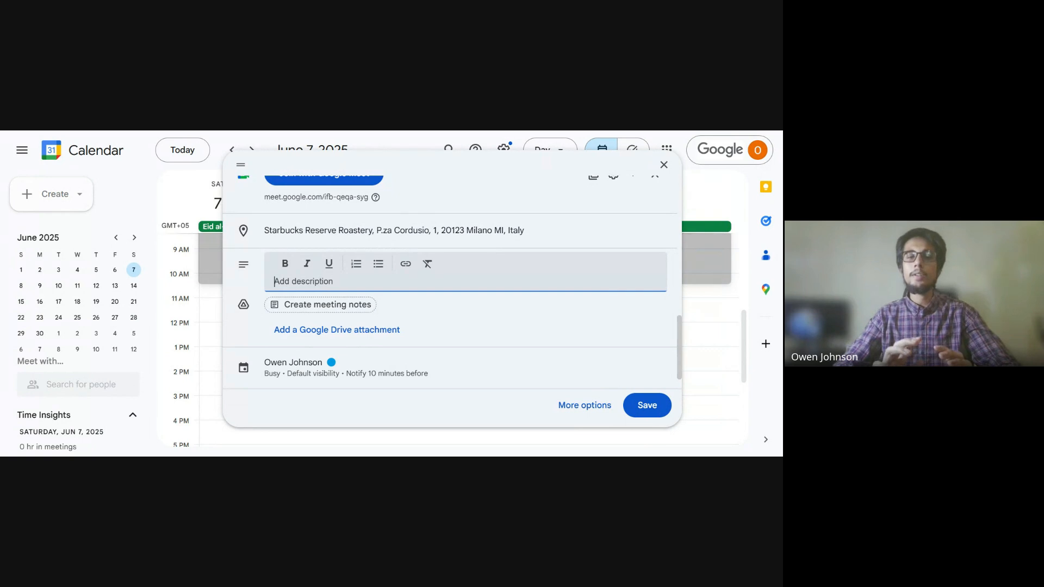
left_click(287, 242)
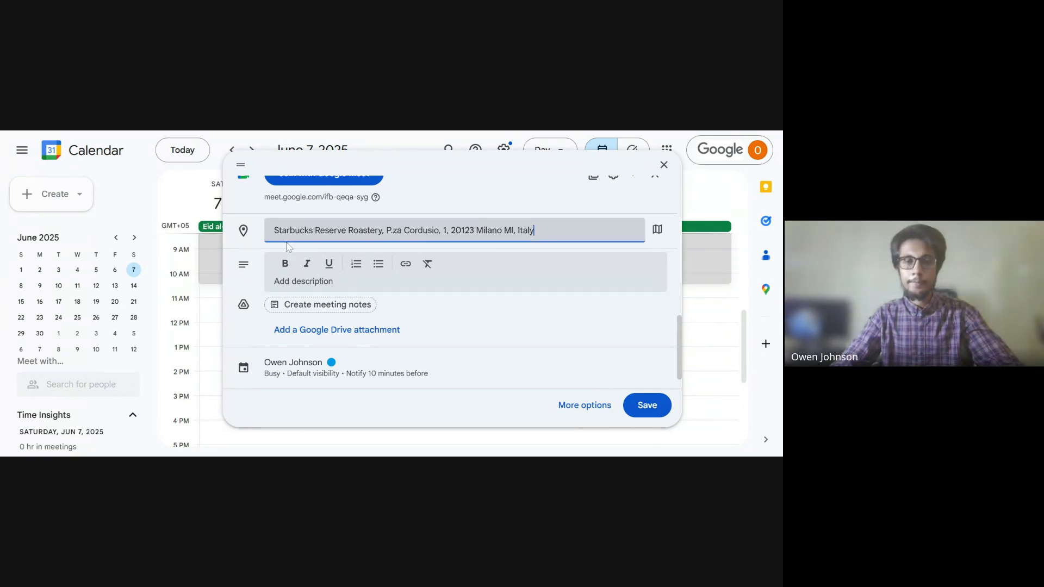
left_click(303, 281)
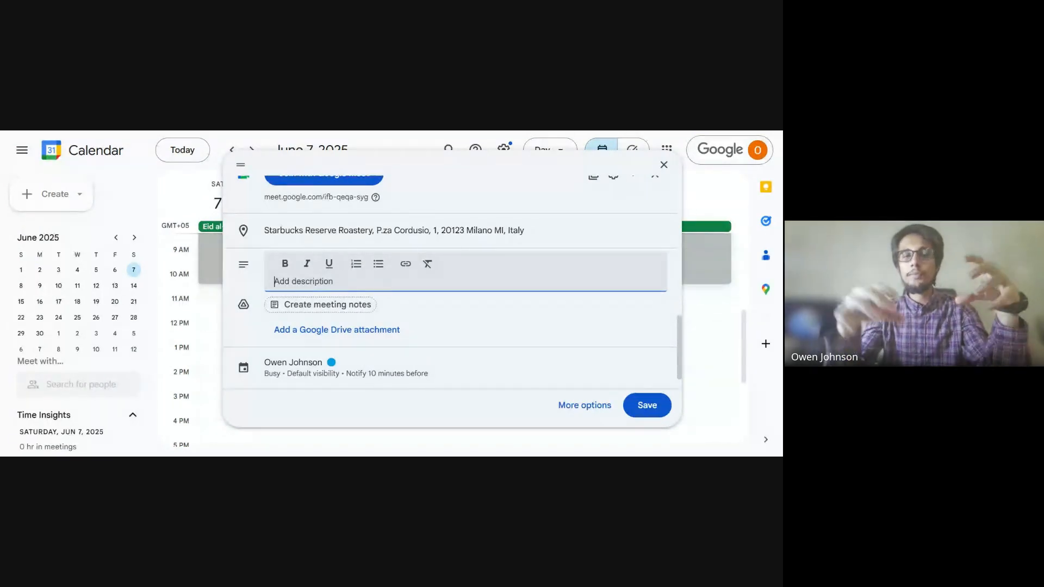
scroll(451, 283, "up", 5)
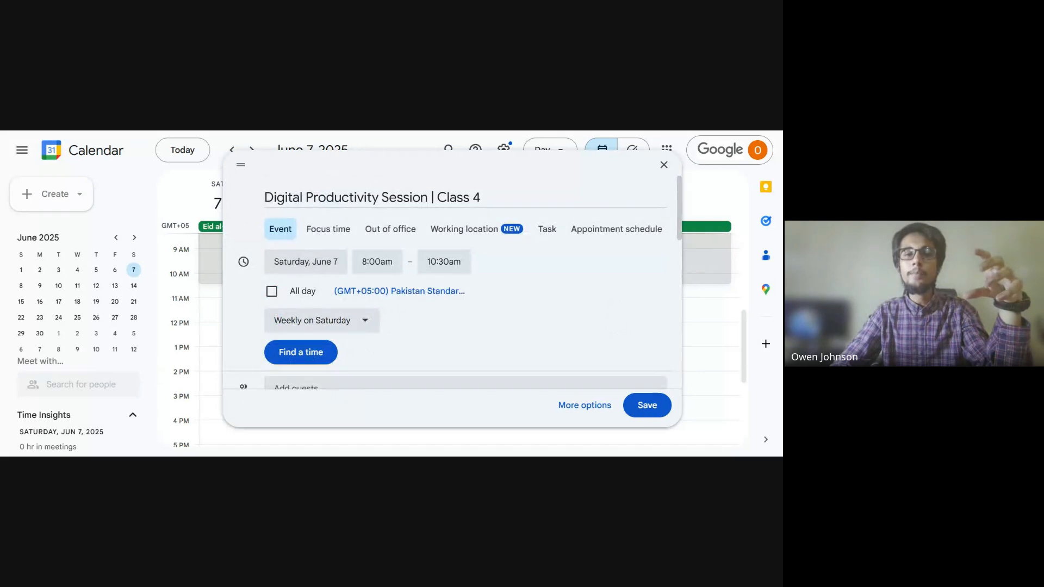
scroll(305, 272, "down", 6)
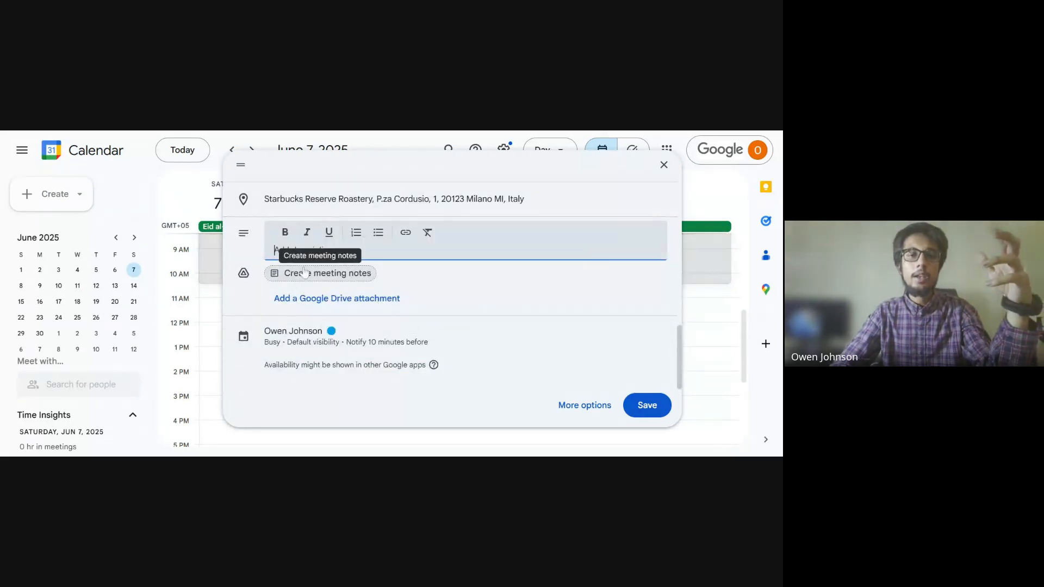
key("alt+Tab")
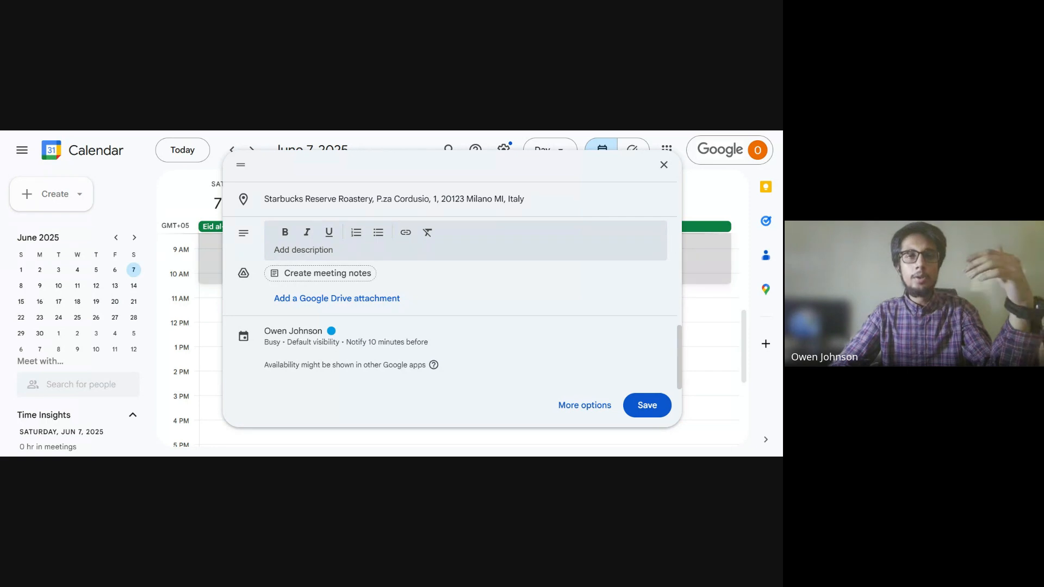
Step: Start the event description with "This will be the 4th class of digital productivity session."
left_click(326, 253)
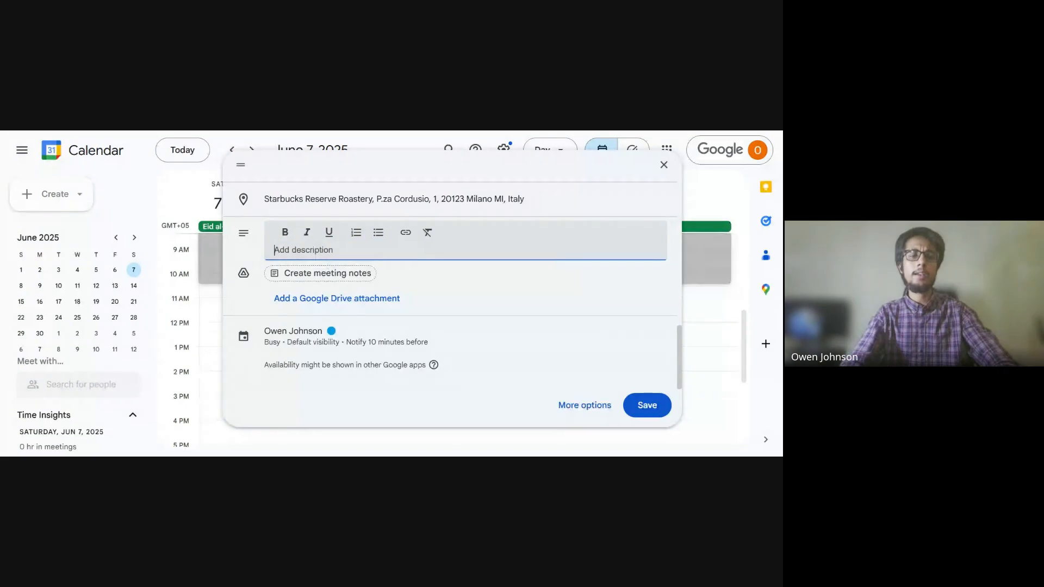
type("This")
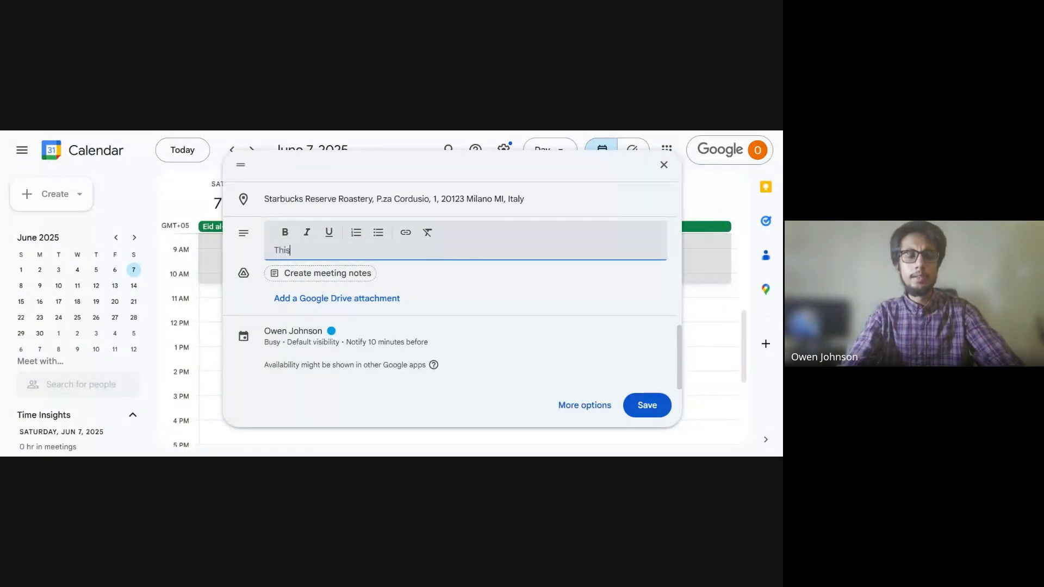
type(" will")
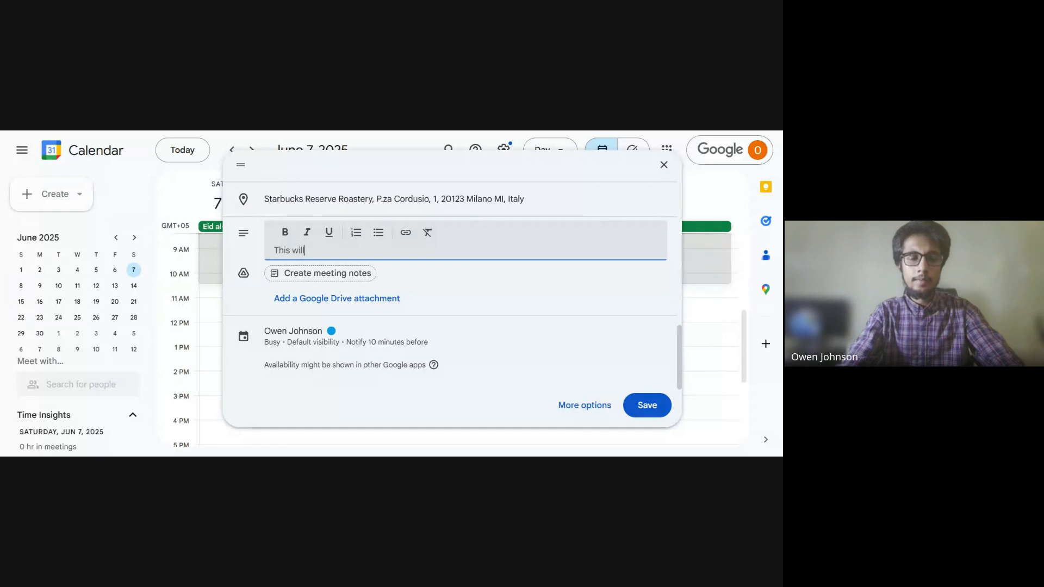
type(" be the")
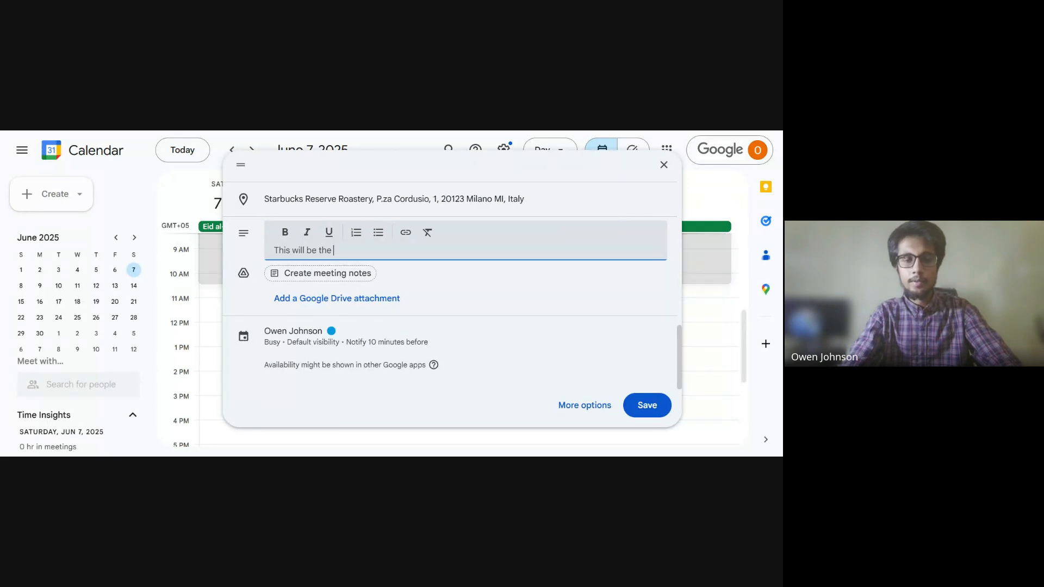
type("4th cl")
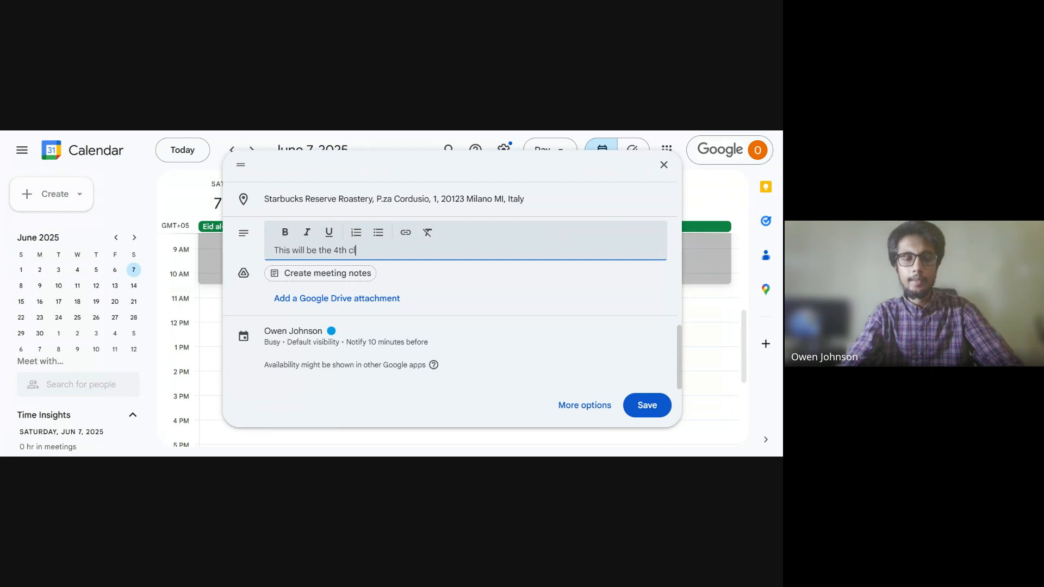
type("ass of d")
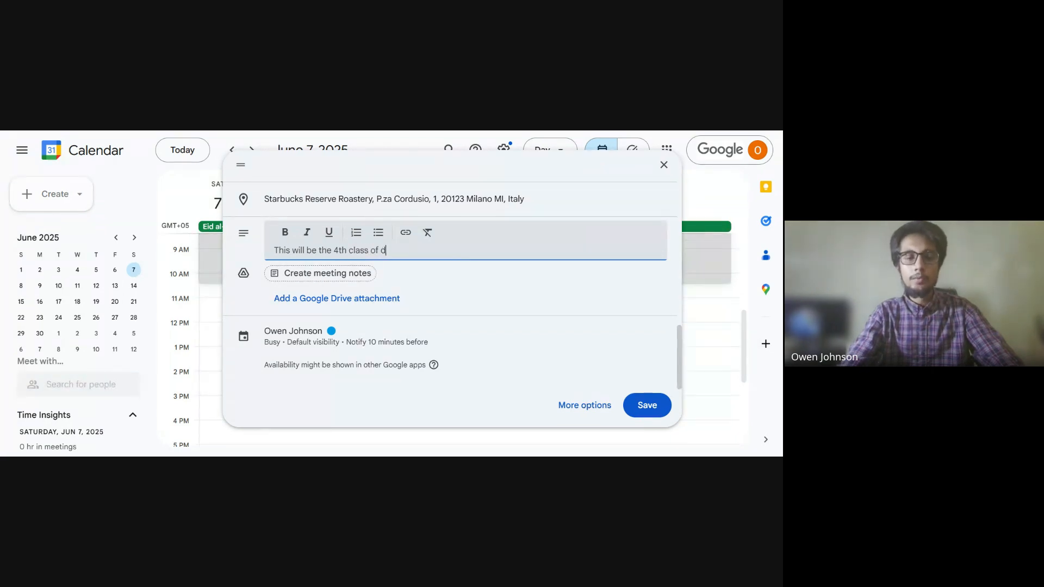
type("igital p")
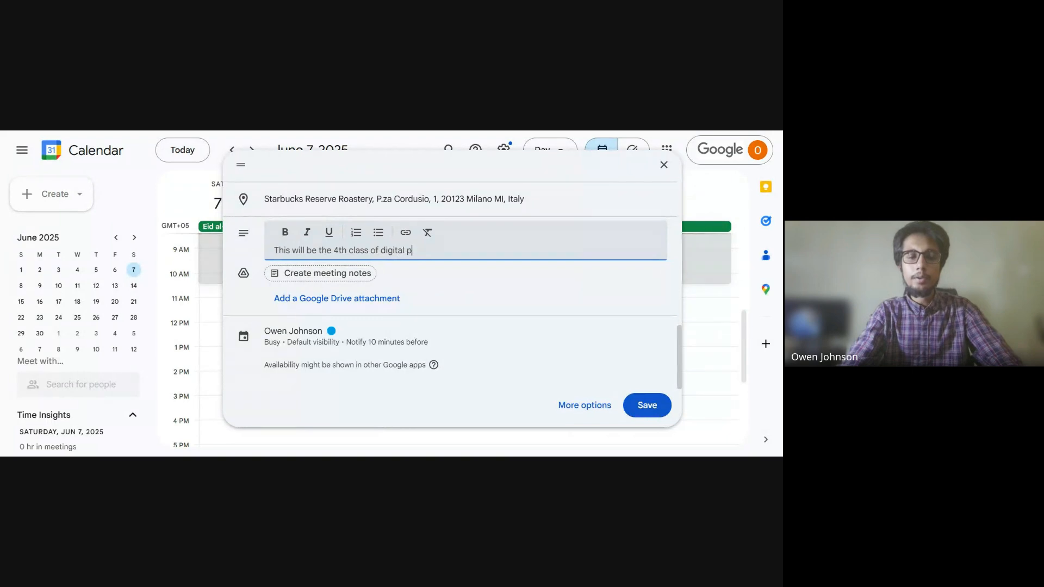
type("roductiv")
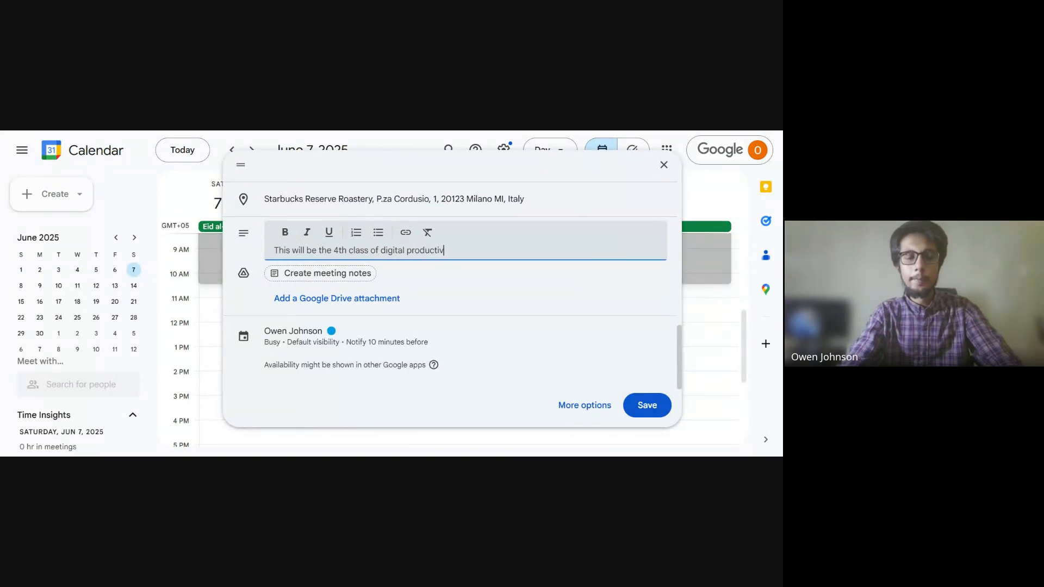
type("ity session.")
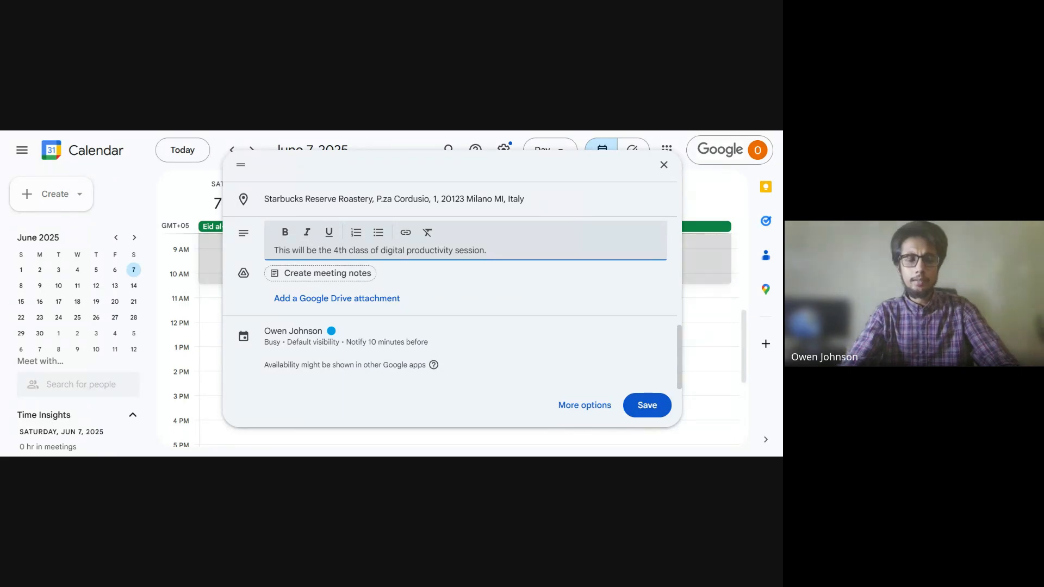
Step: Add a second sentence to the event description saying which leader will be the trainer
type("Leader ")
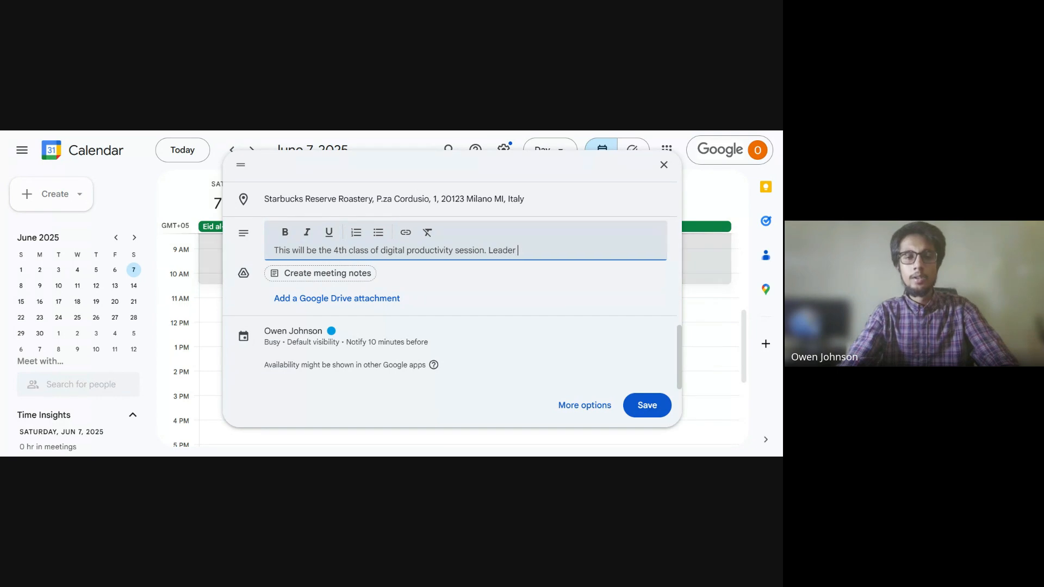
type("Paul will")
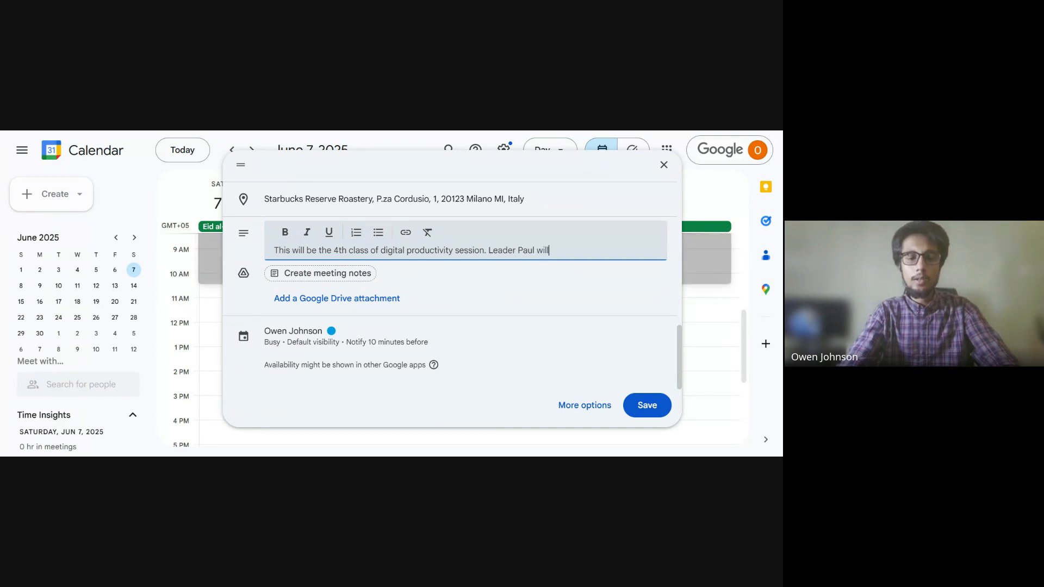
type(" be the tr")
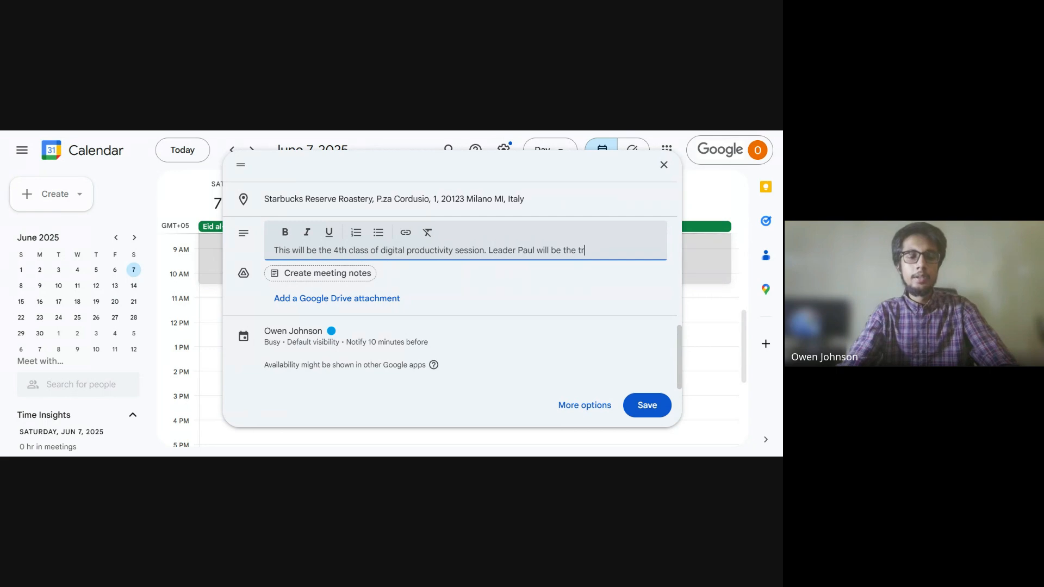
type("ainer. ")
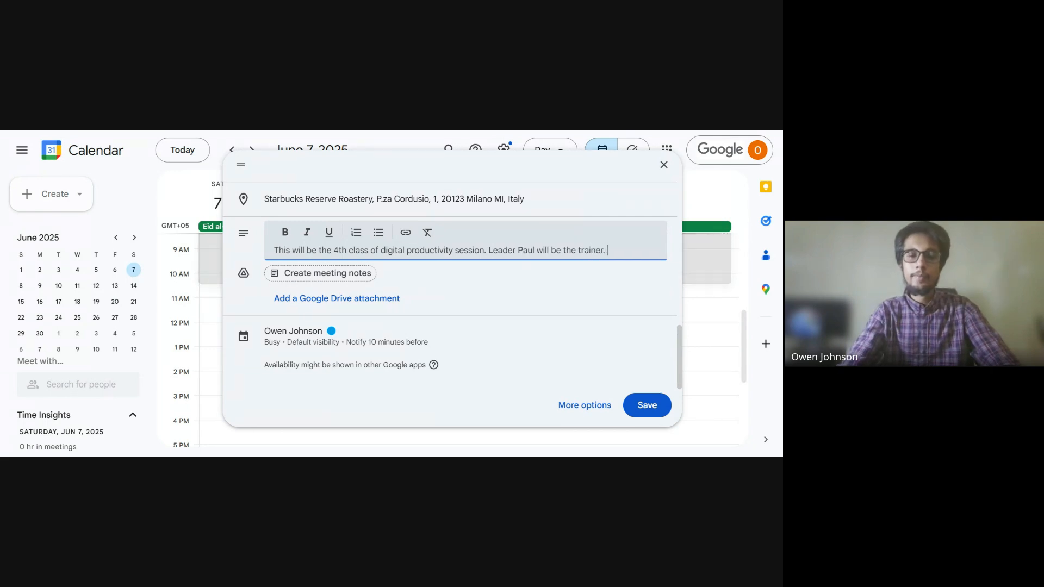
type("Keep")
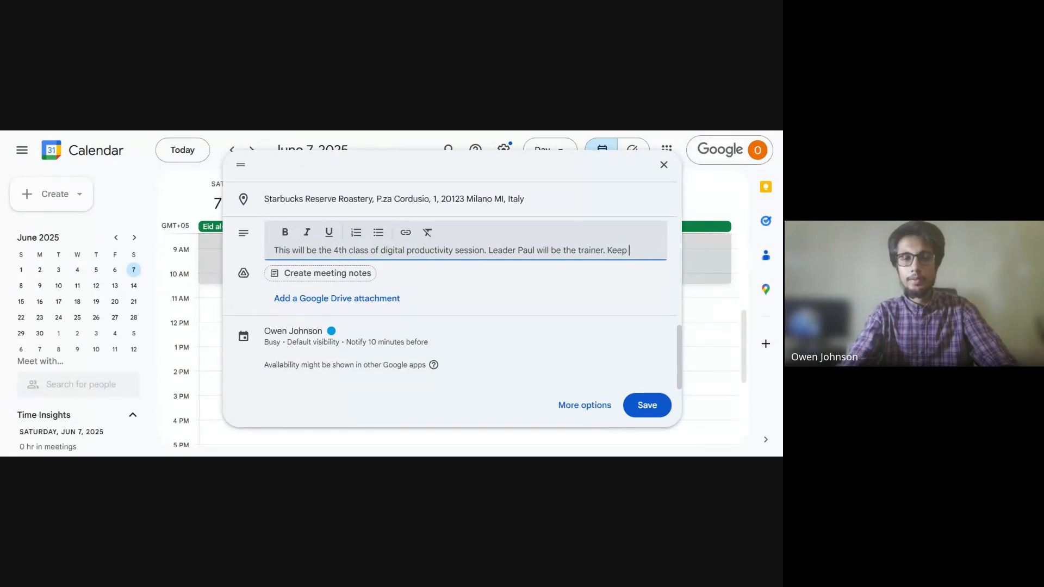
key("BackSpace")
key("BackSpace")
key("BackSpace")
key("BackSpace")
Step: Finish the event description with the sentence "Please be ready and turn your camera on during the meeting."
type("Pl")
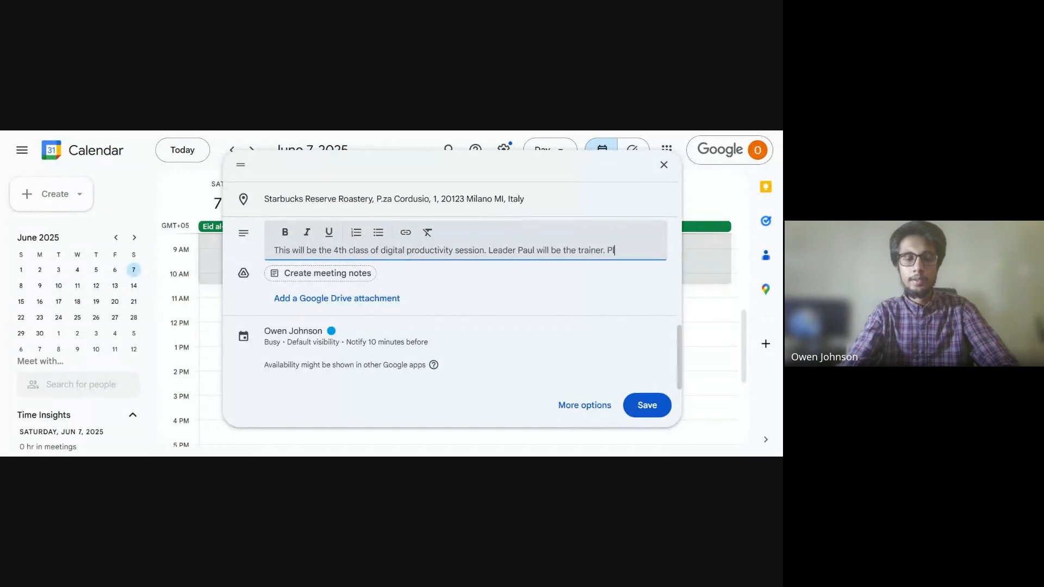
type("ease be re")
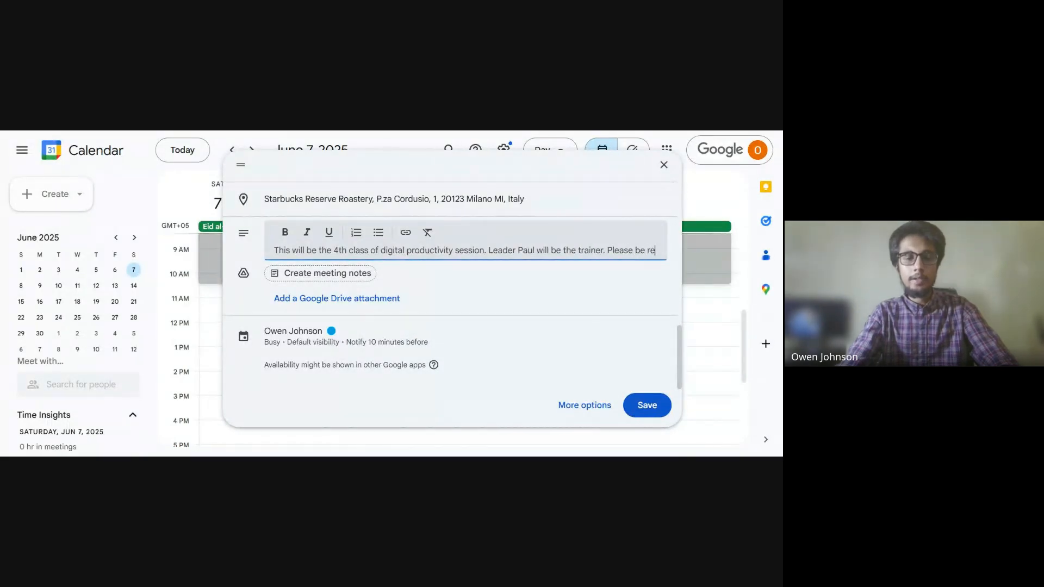
type("ady and ")
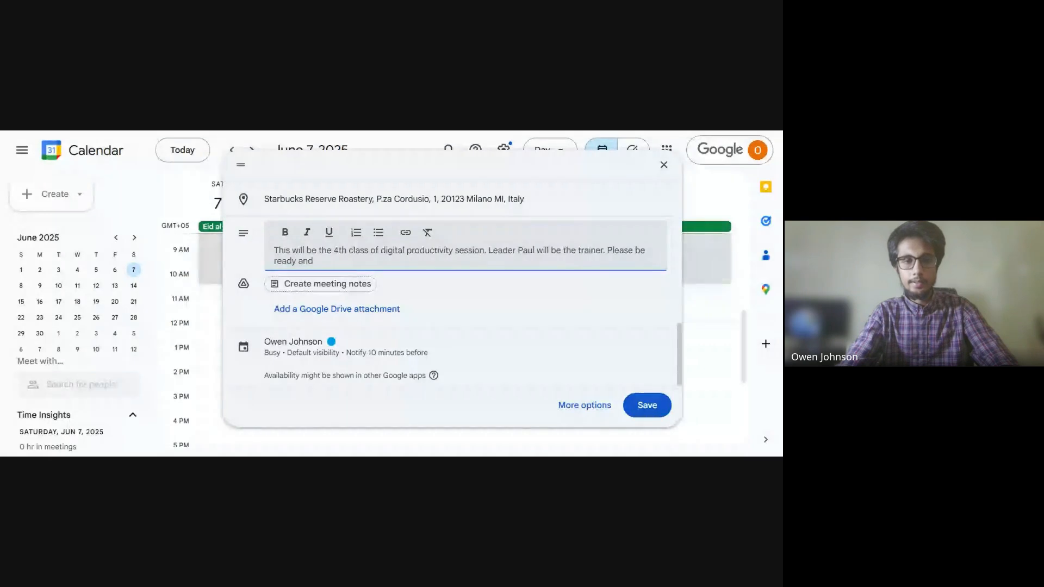
type("k")
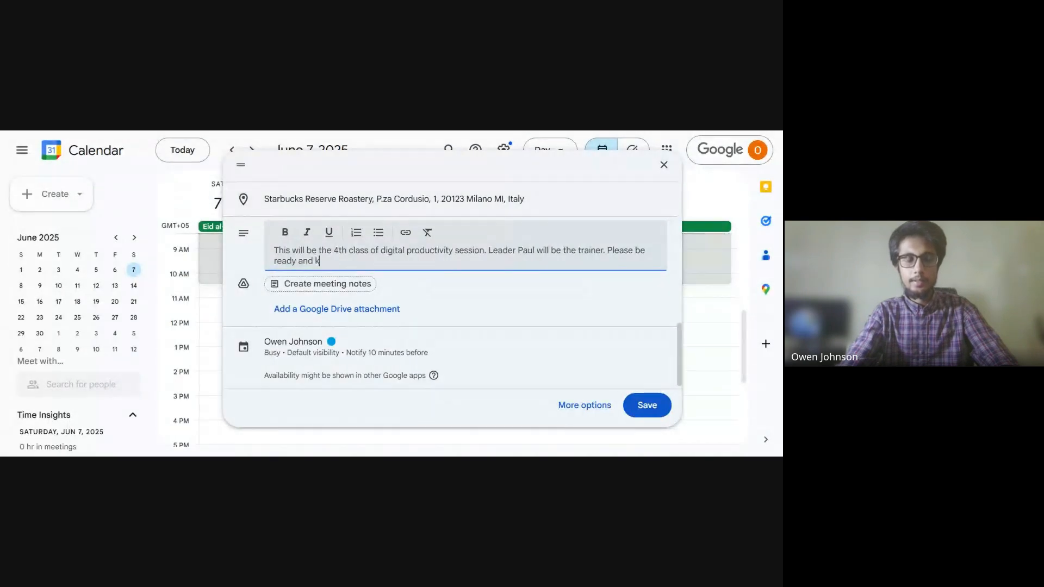
key("BackSpace")
type("turn ")
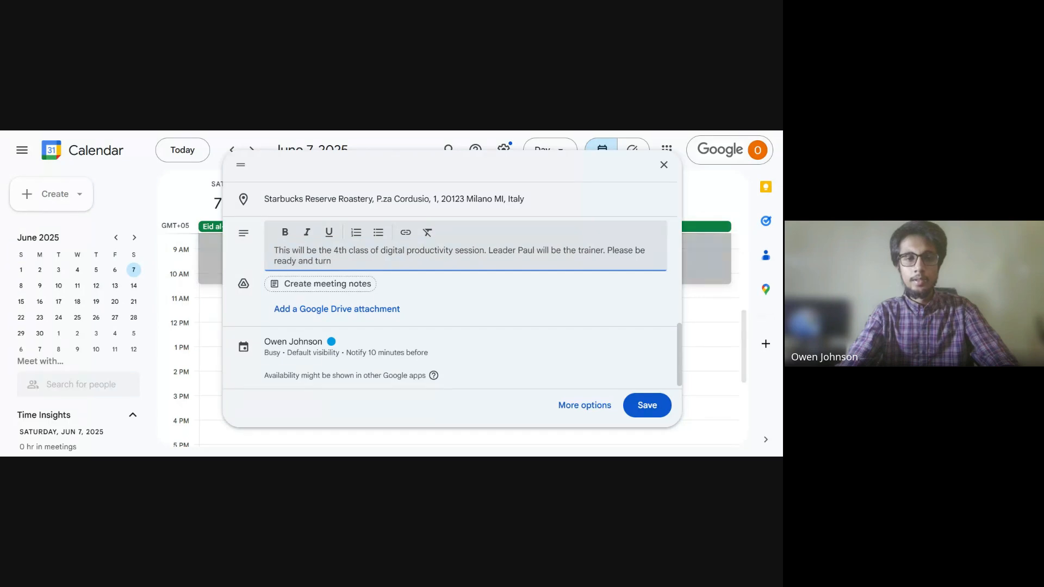
type("your csm")
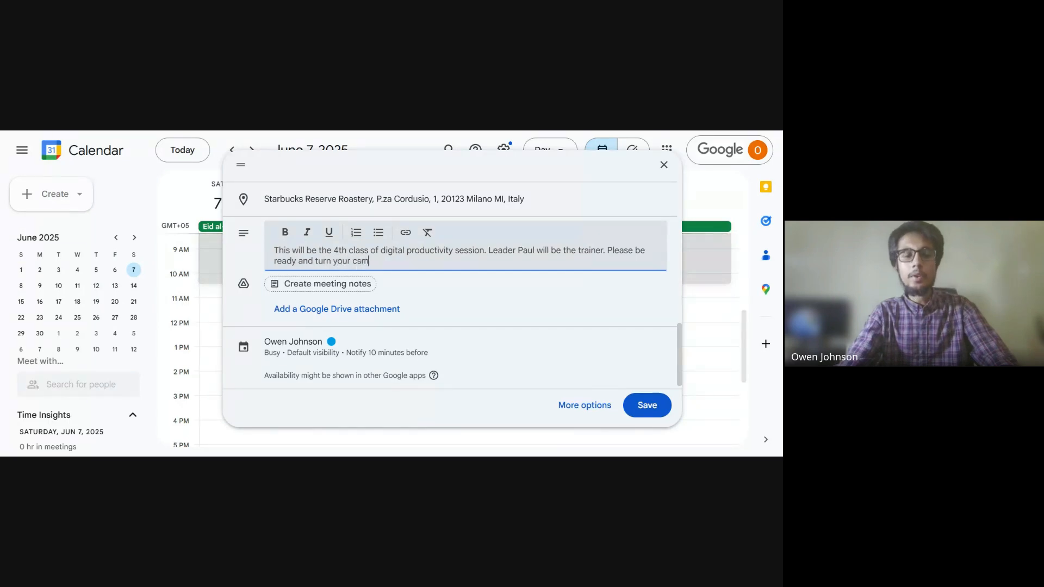
key("BackSpace")
key("BackSpace")
type("am")
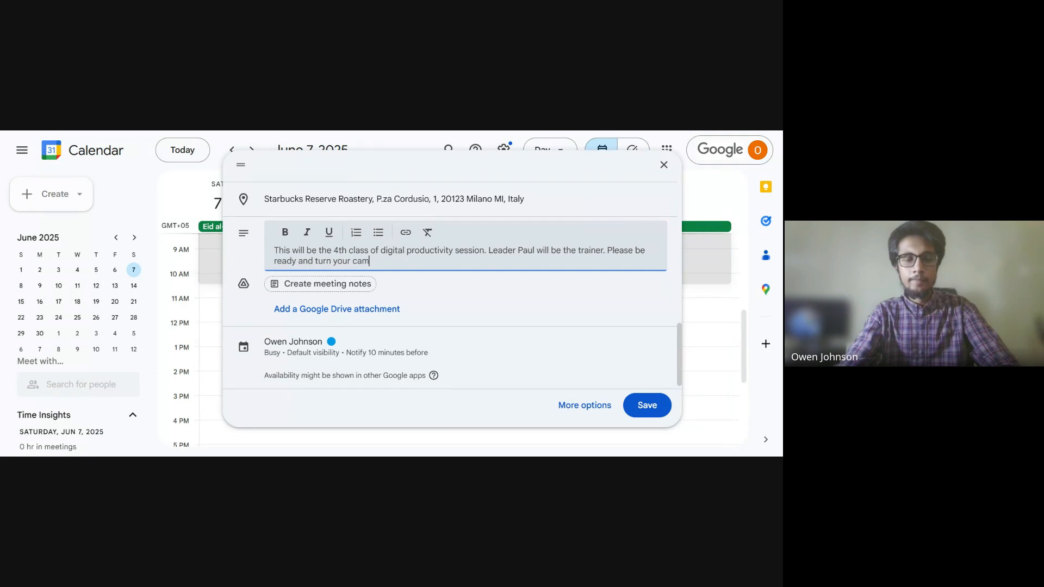
type("era on")
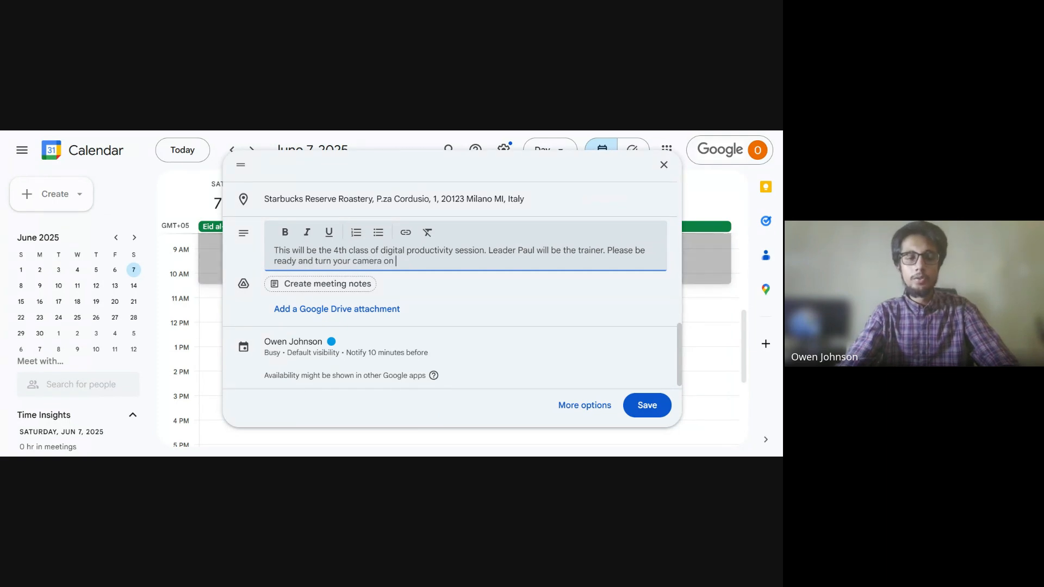
type(" during the me")
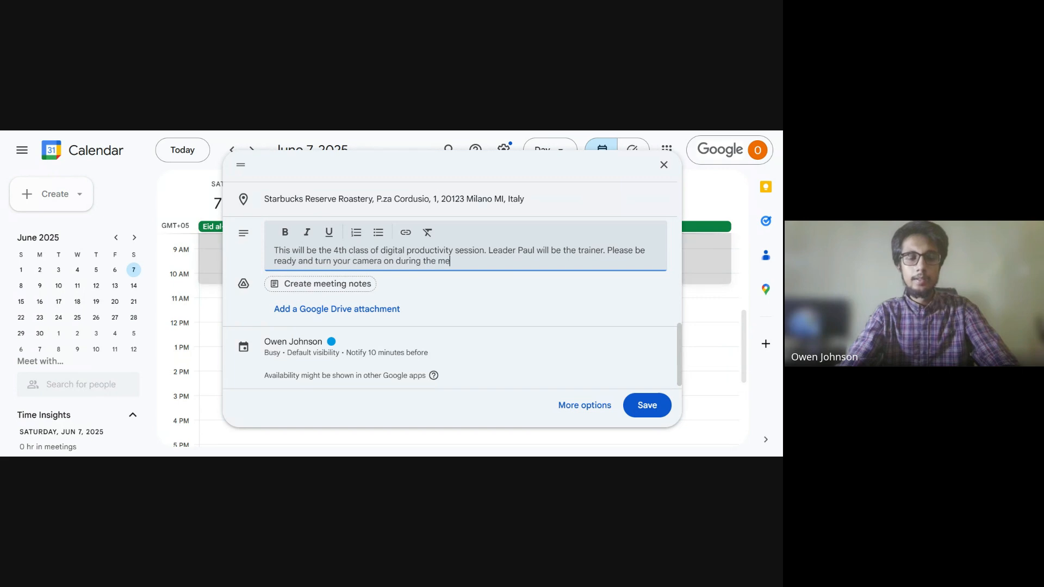
type("eting")
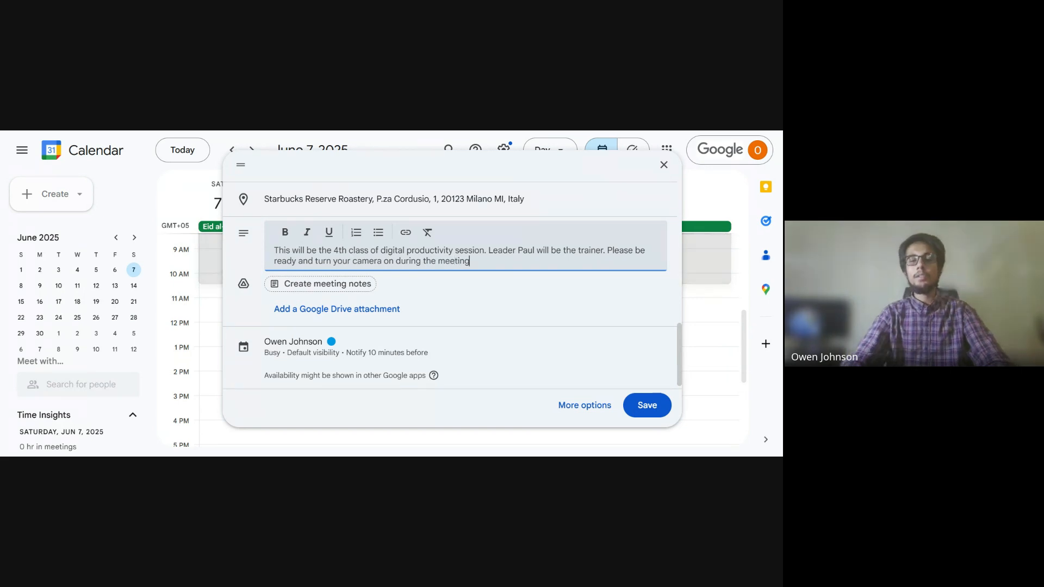
type(".")
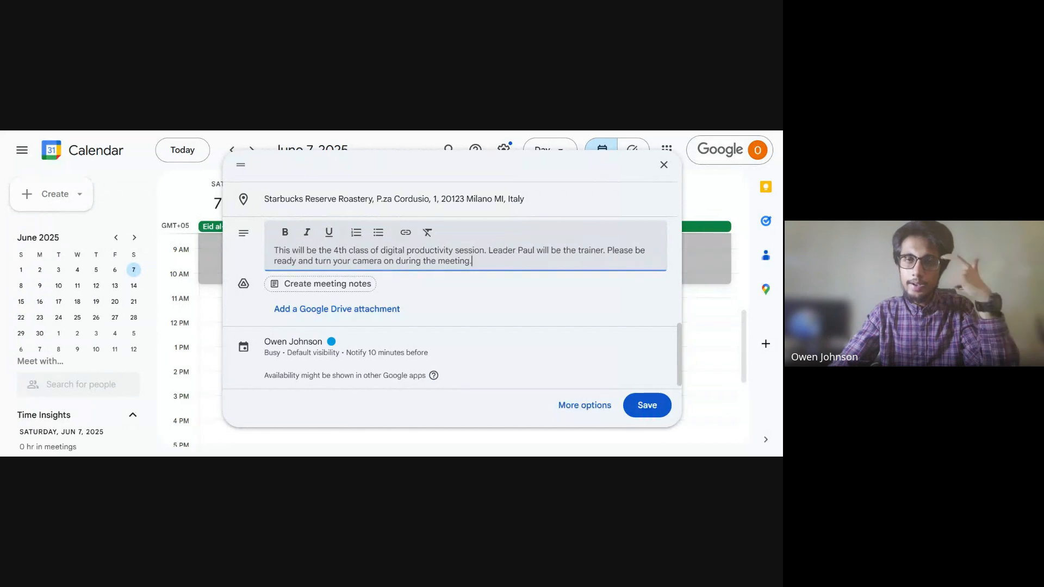
scroll(246, 324, "down", 1)
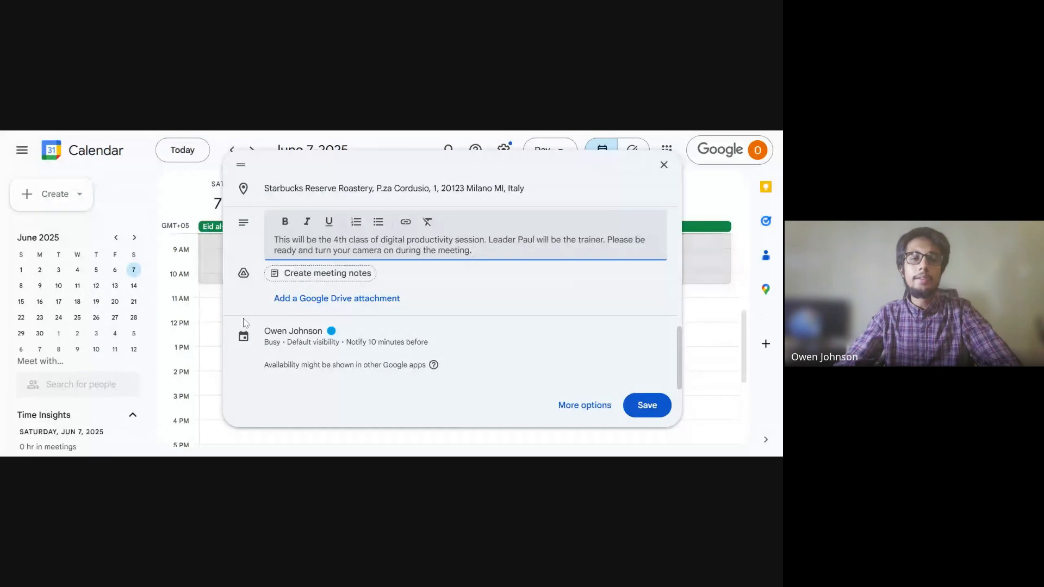
Step: Open the full editing page of the event to reach all of its options
left_click(245, 322)
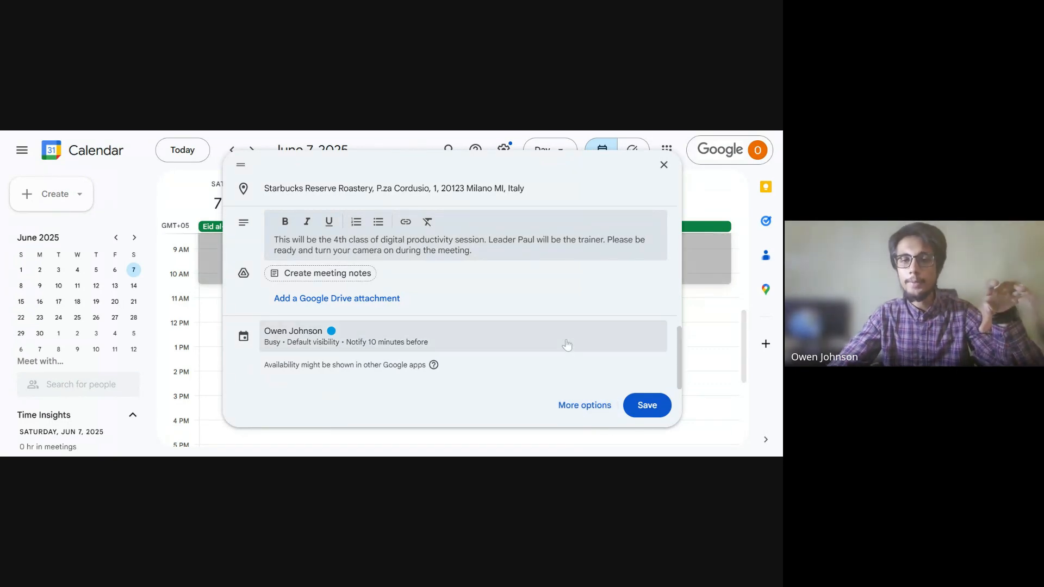
scroll(476, 267, "down", 5)
scroll(474, 264, "up", 2)
scroll(474, 264, "down", 2)
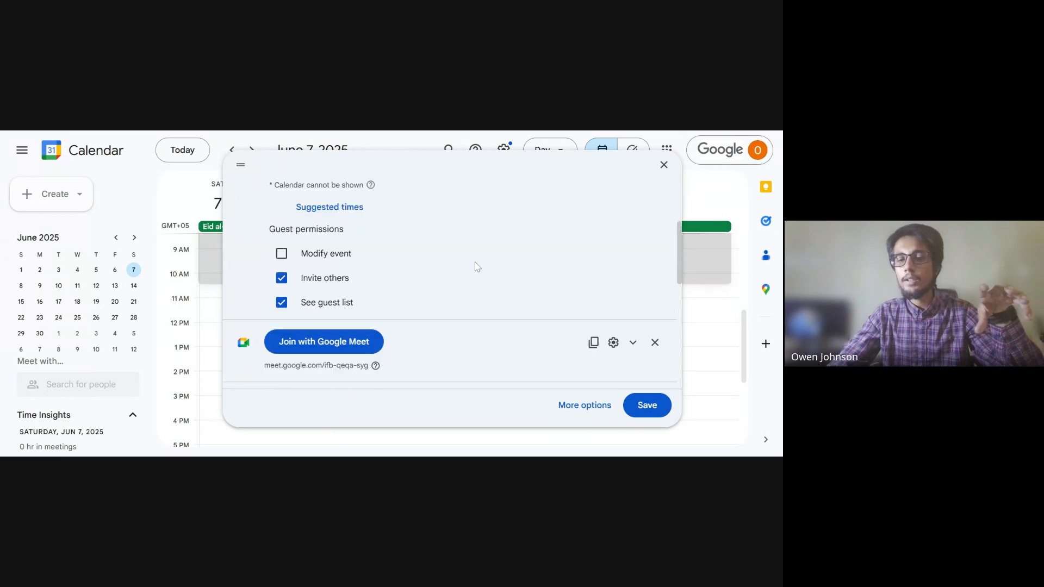
scroll(474, 264, "up", 5)
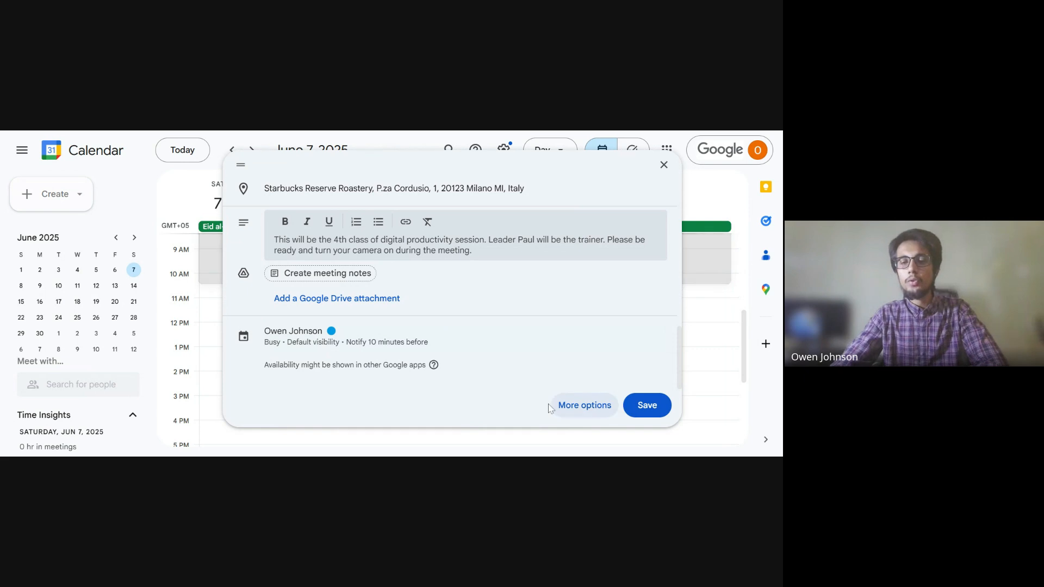
left_click(581, 408)
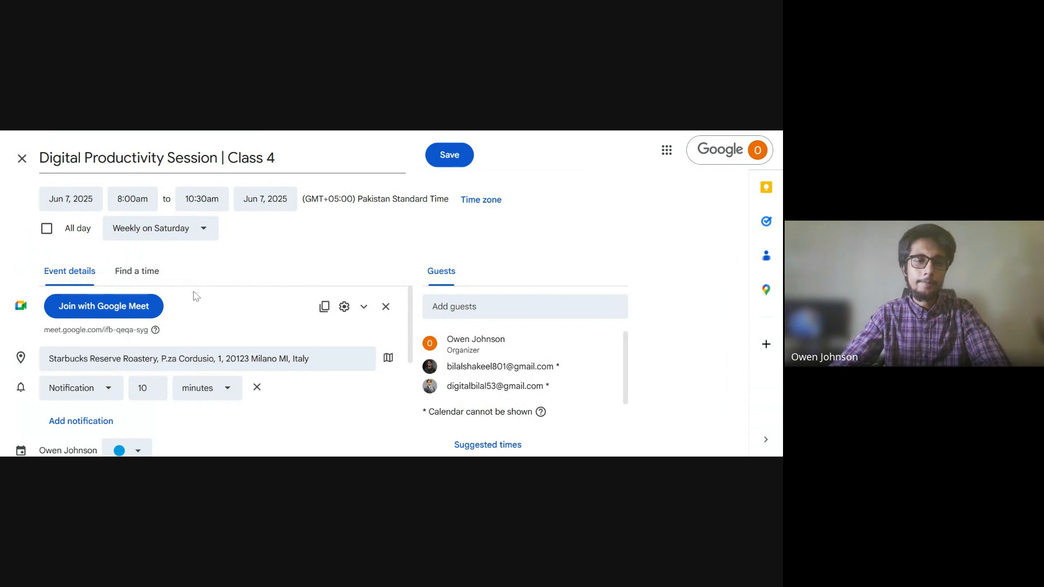
Step: Add a second notification to the event in its details
scroll(126, 348, "down", 2)
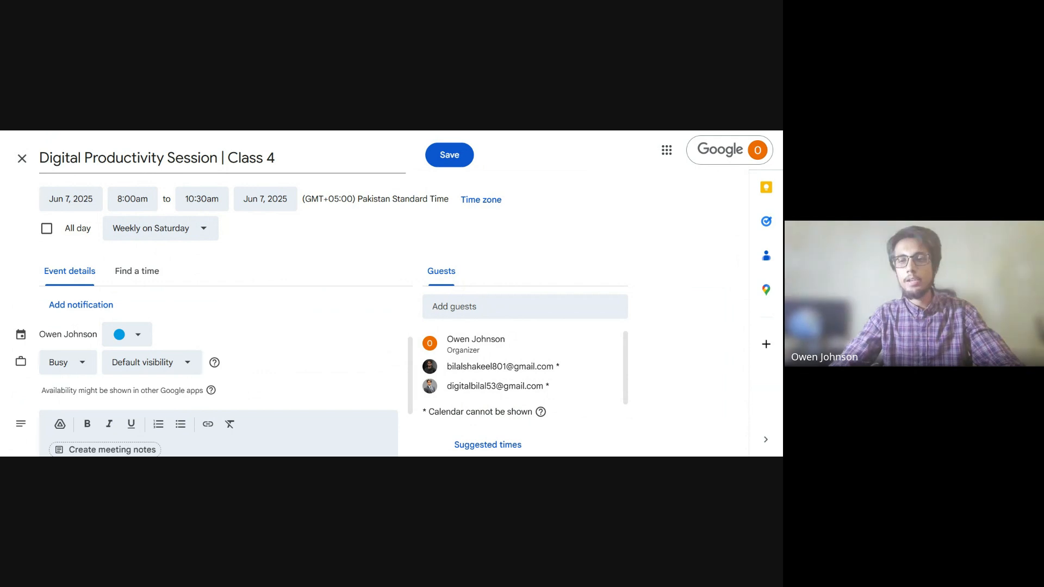
scroll(126, 375, "up", 2)
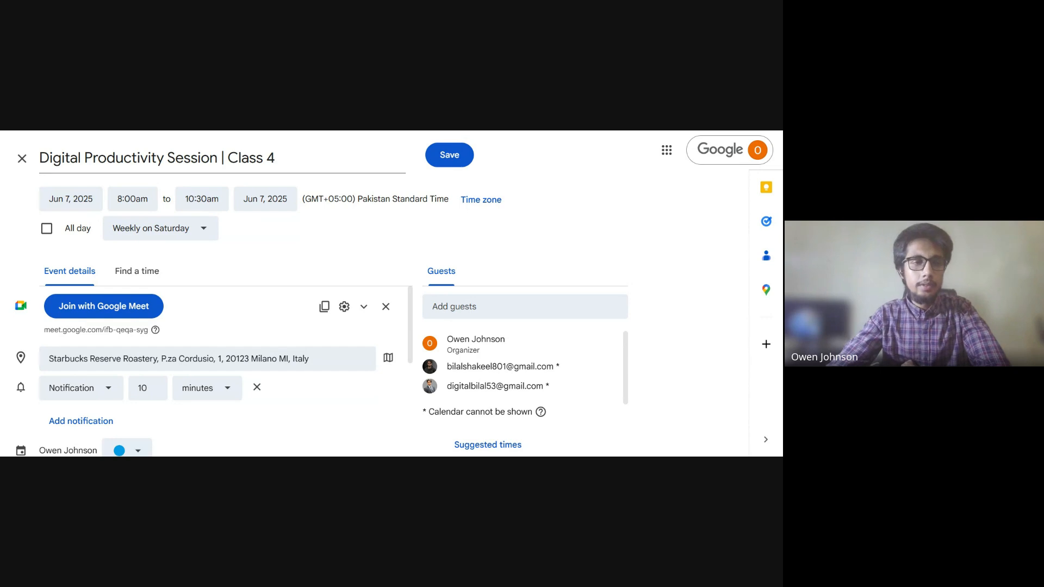
scroll(212, 359, "down", 2)
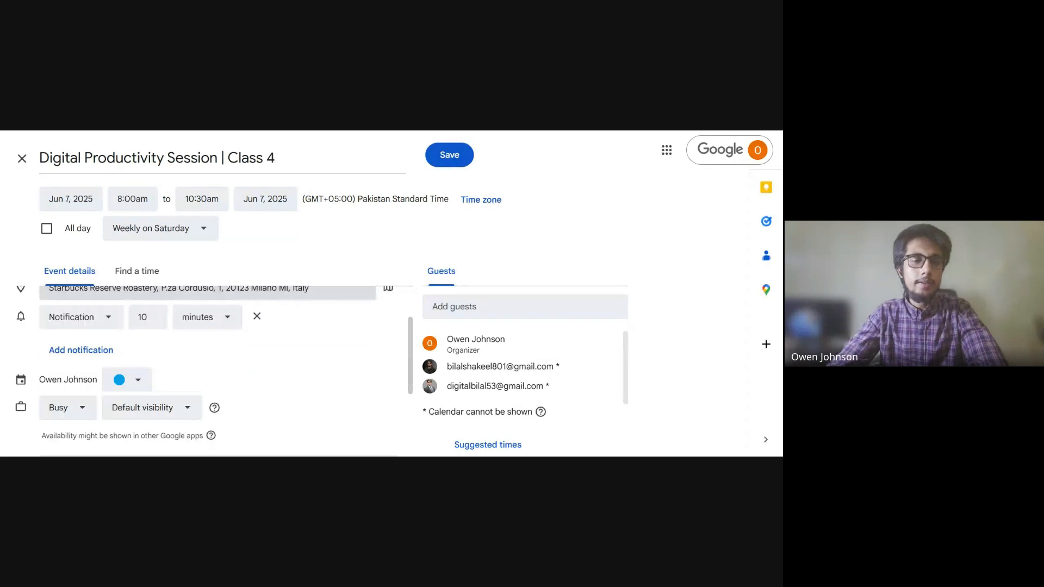
scroll(207, 370, "up", 1)
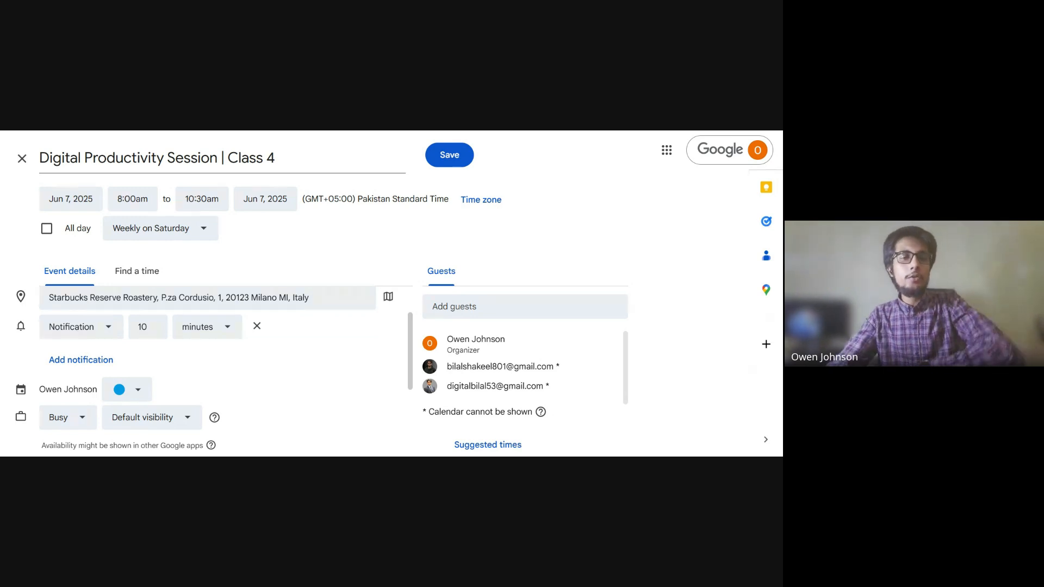
scroll(218, 369, "down", 1)
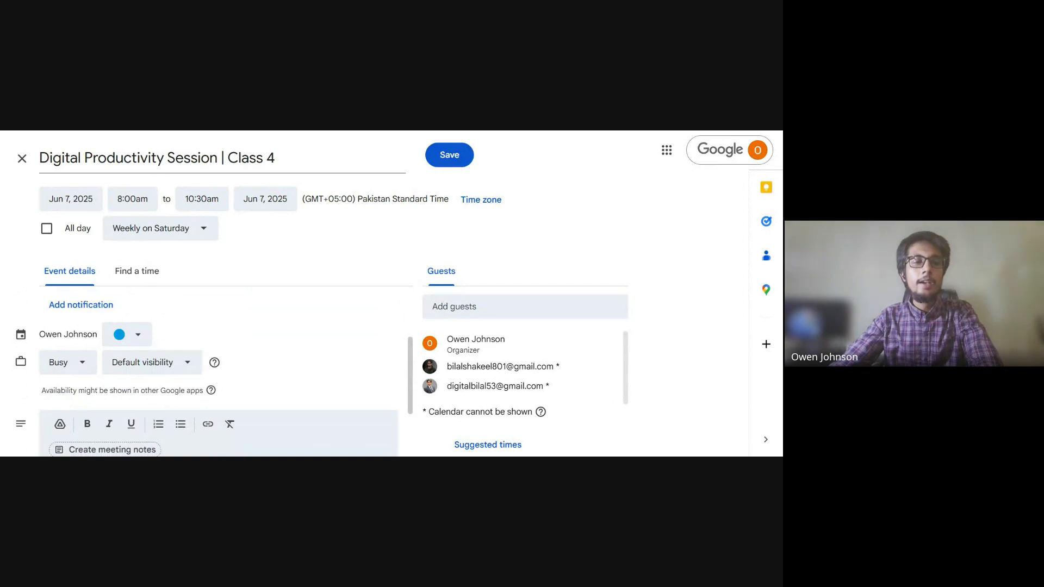
scroll(217, 370, "up", 1)
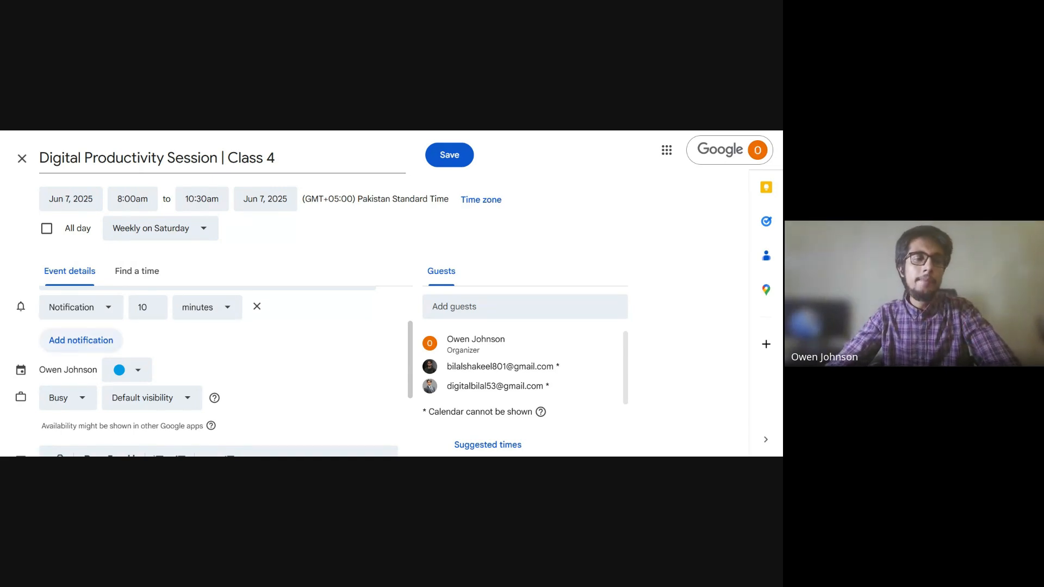
left_click(81, 340)
scroll(33, 355, "down", 1)
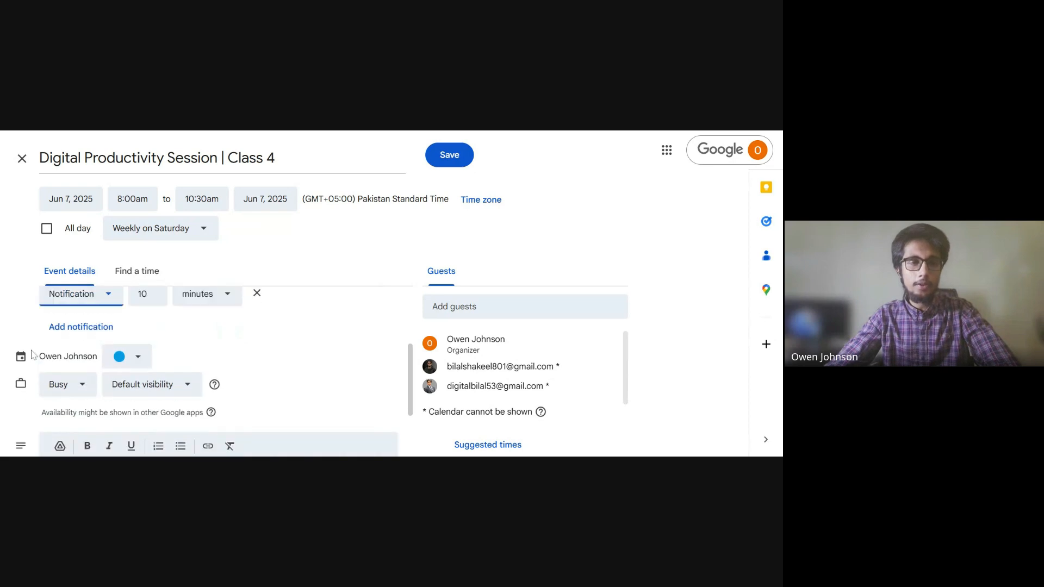
scroll(33, 354, "up", 1)
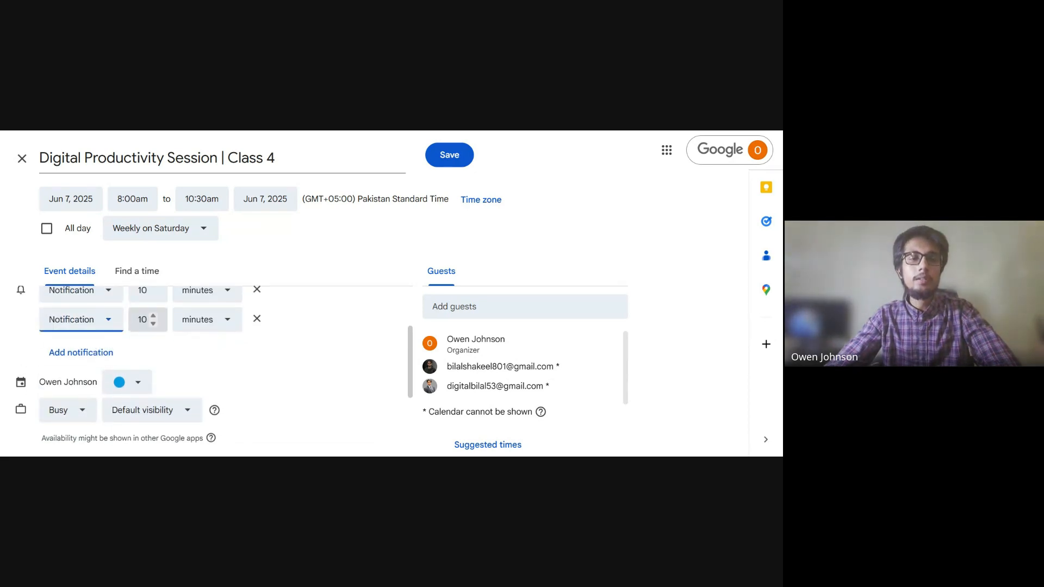
Step: Set the second notification to 1 hour before the event
left_click(144, 319)
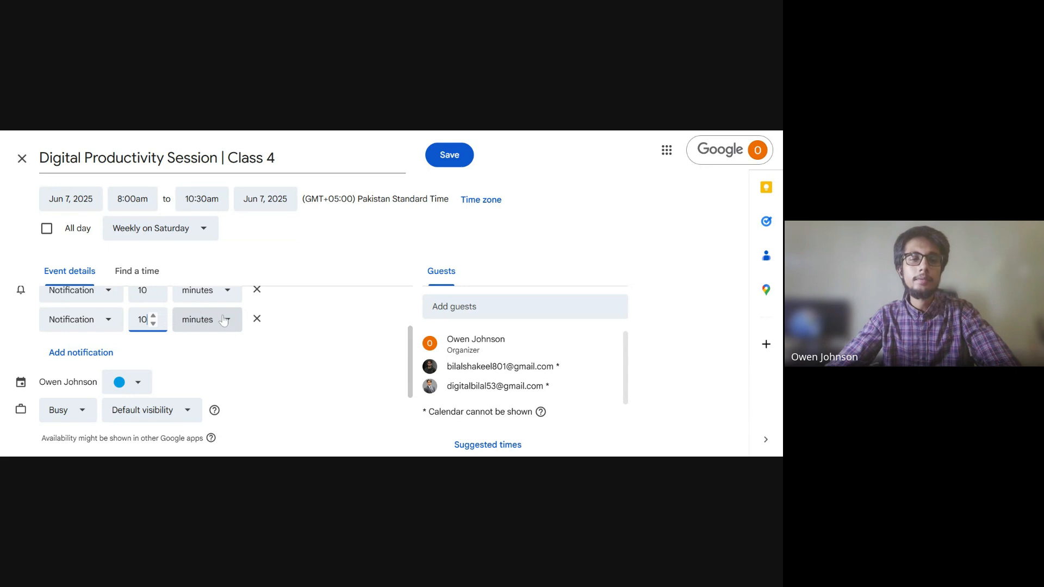
left_click(223, 321)
left_click(213, 249)
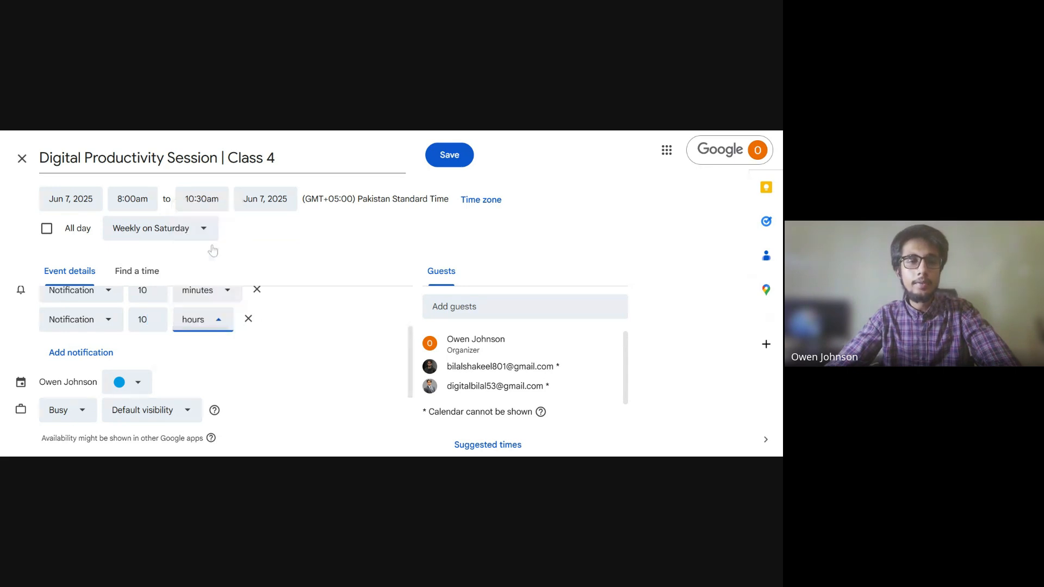
left_click(143, 320)
key("BackSpace")
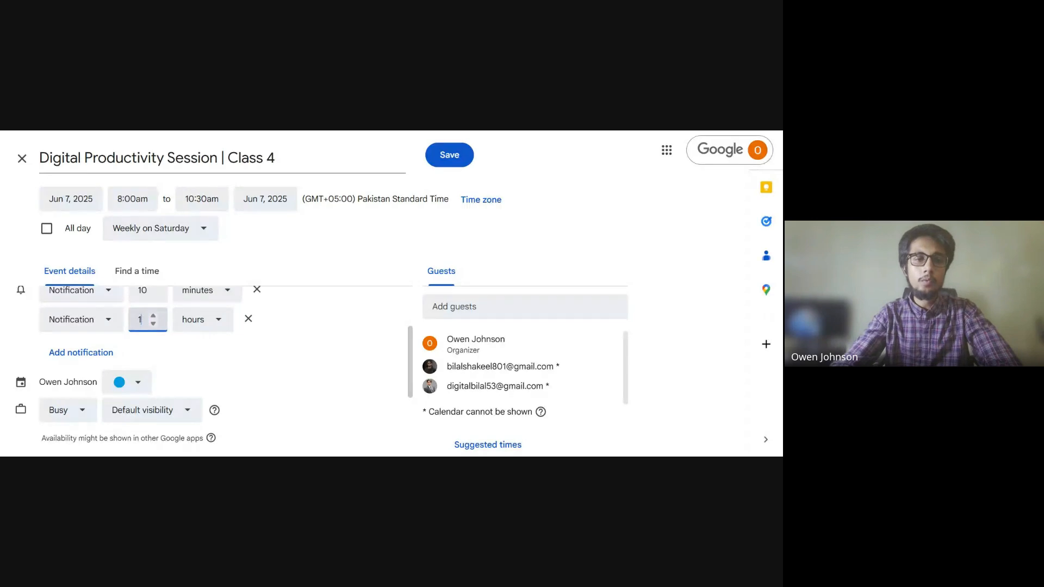
left_click(321, 353)
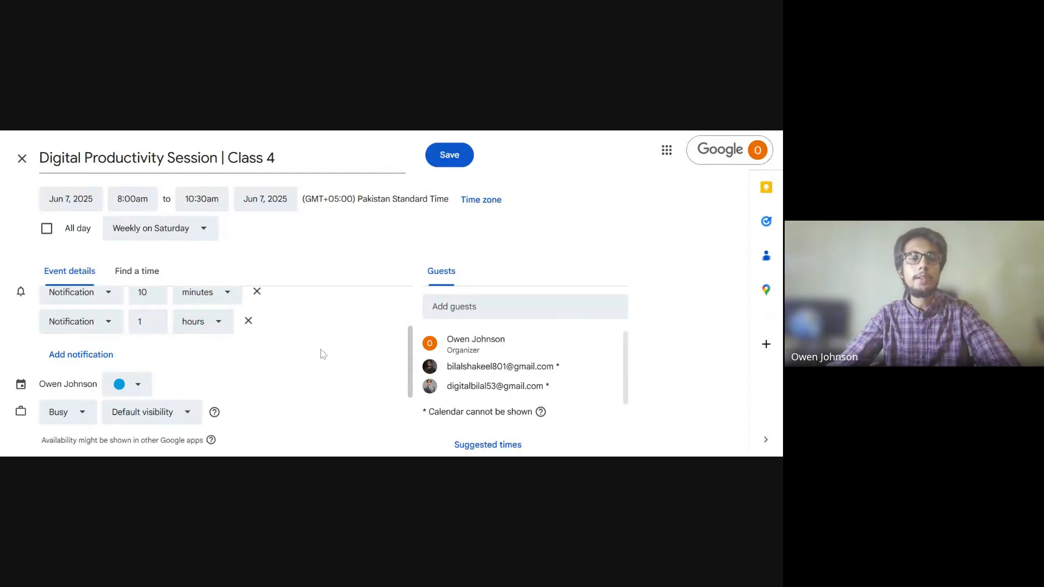
Step: Change the type of the 1-hour reminder to Email
scroll(323, 355, "up", 1)
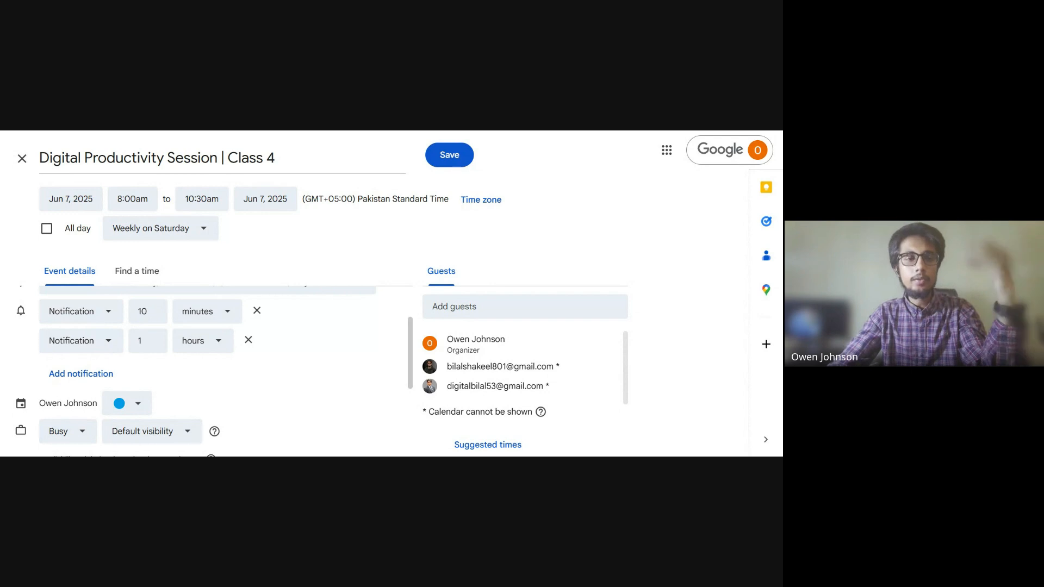
scroll(294, 377, "down", 1)
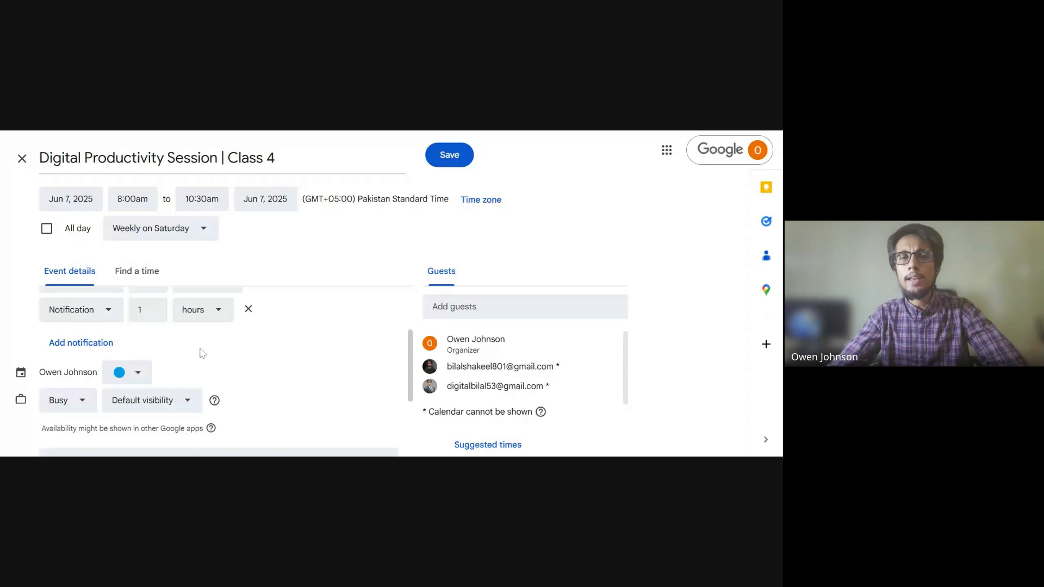
scroll(202, 353, "up", 1)
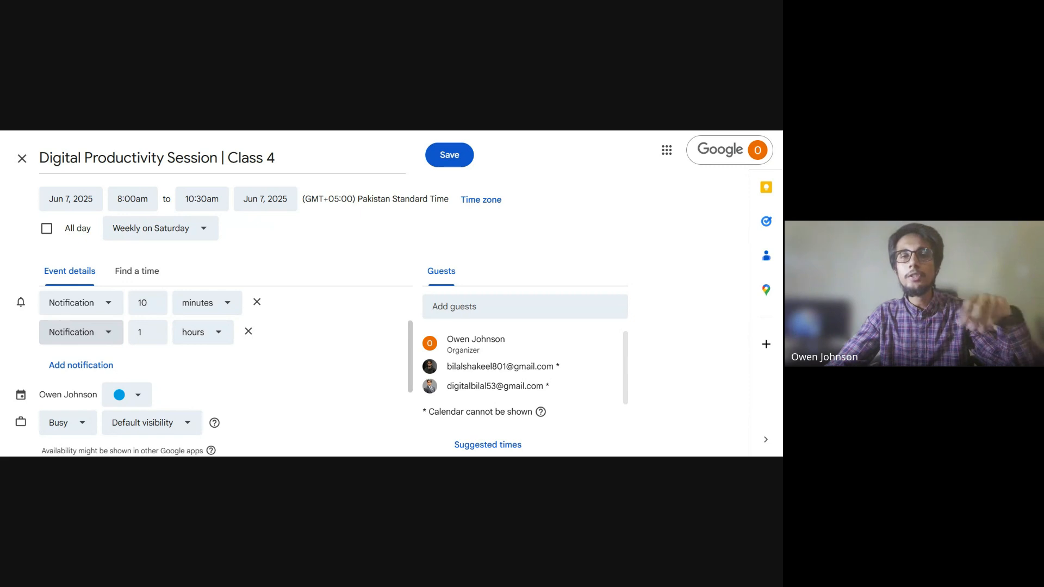
left_click(98, 338)
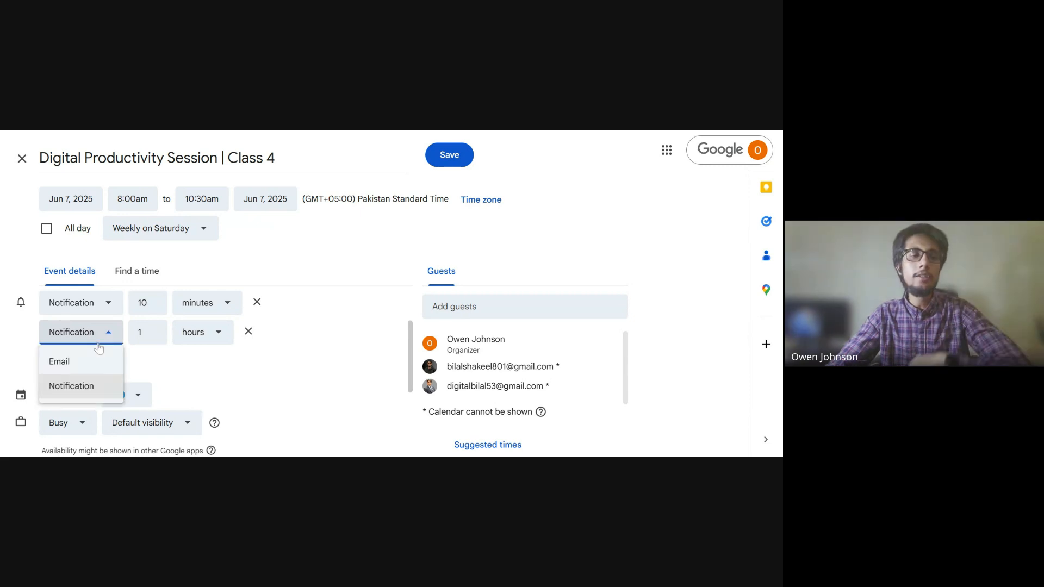
left_click(82, 361)
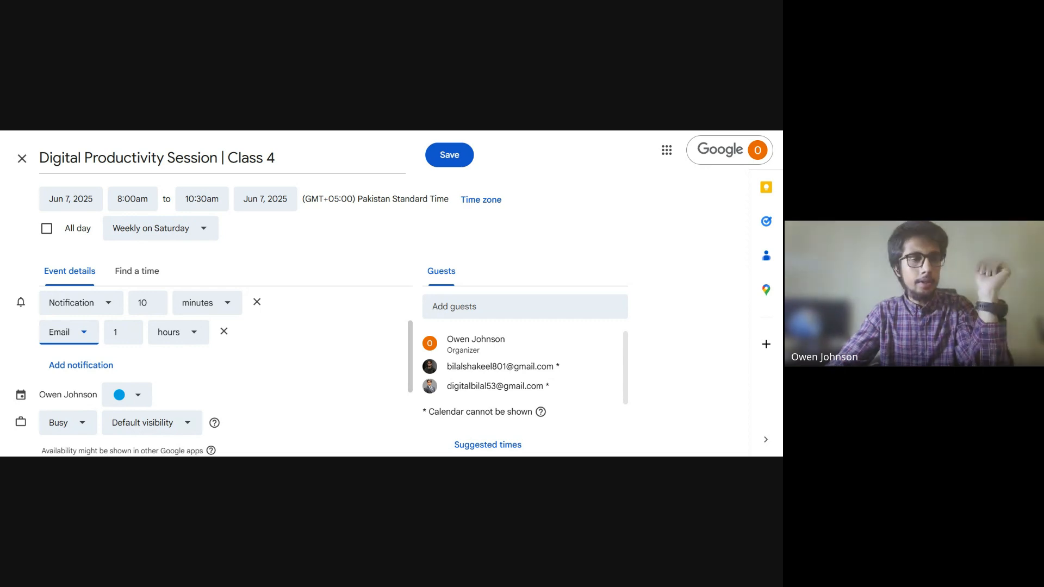
left_click(85, 339)
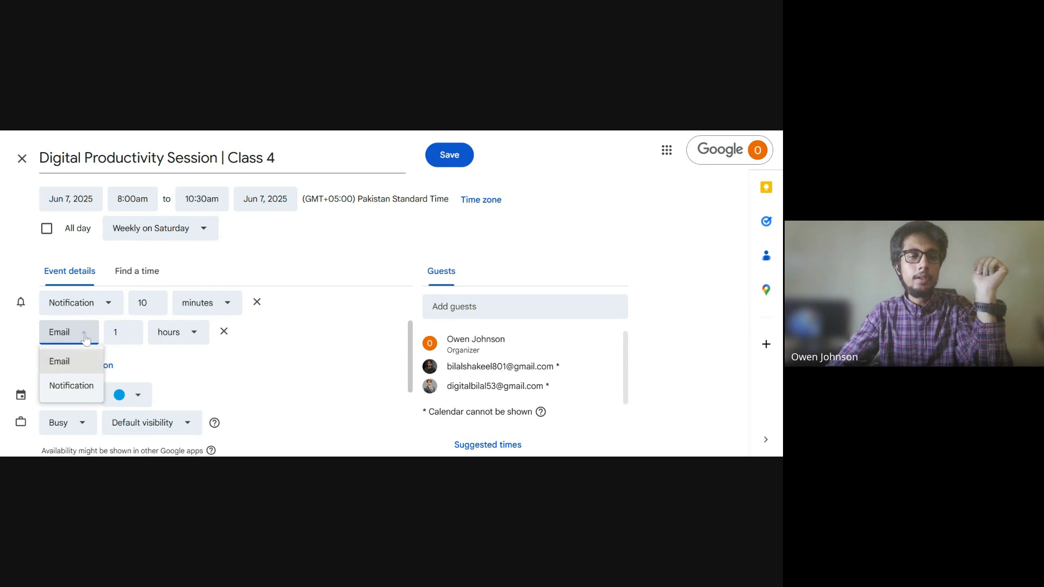
left_click(86, 339)
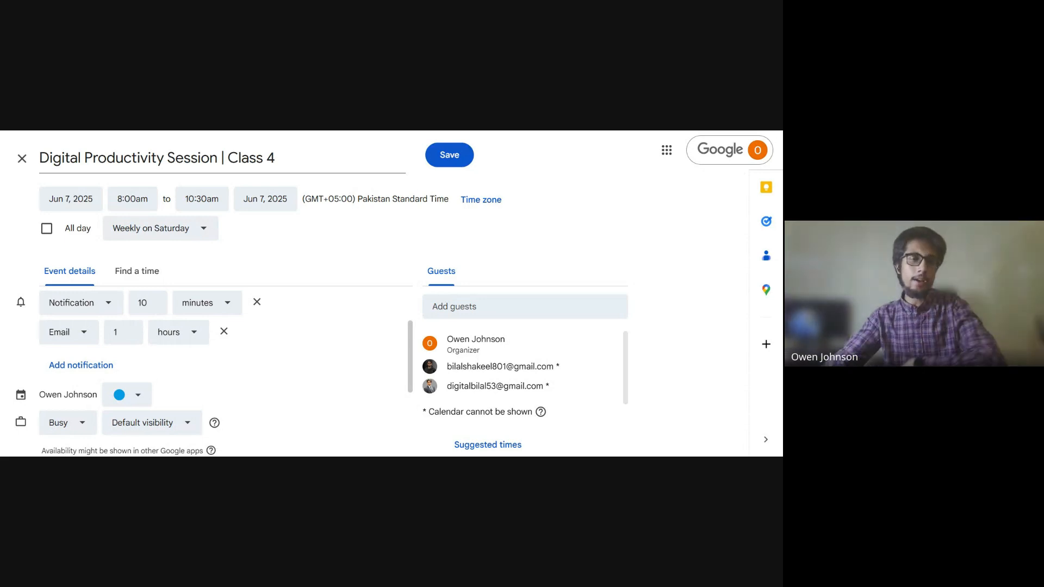
Step: Add a third notification to the event and remove it again
scroll(212, 369, "down", 1)
scroll(233, 353, "up", 1)
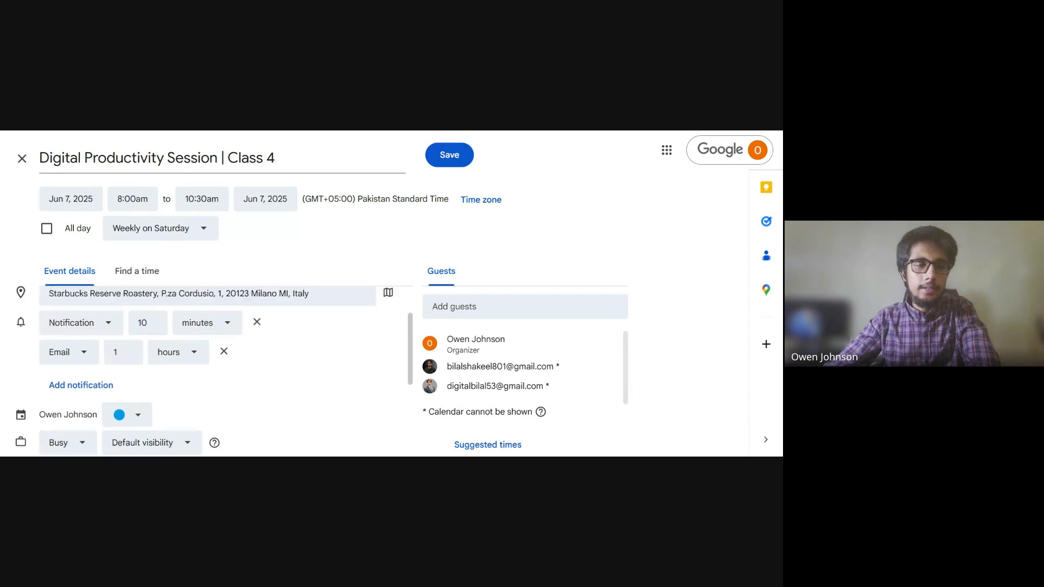
left_click(74, 390)
scroll(249, 365, "down", 2)
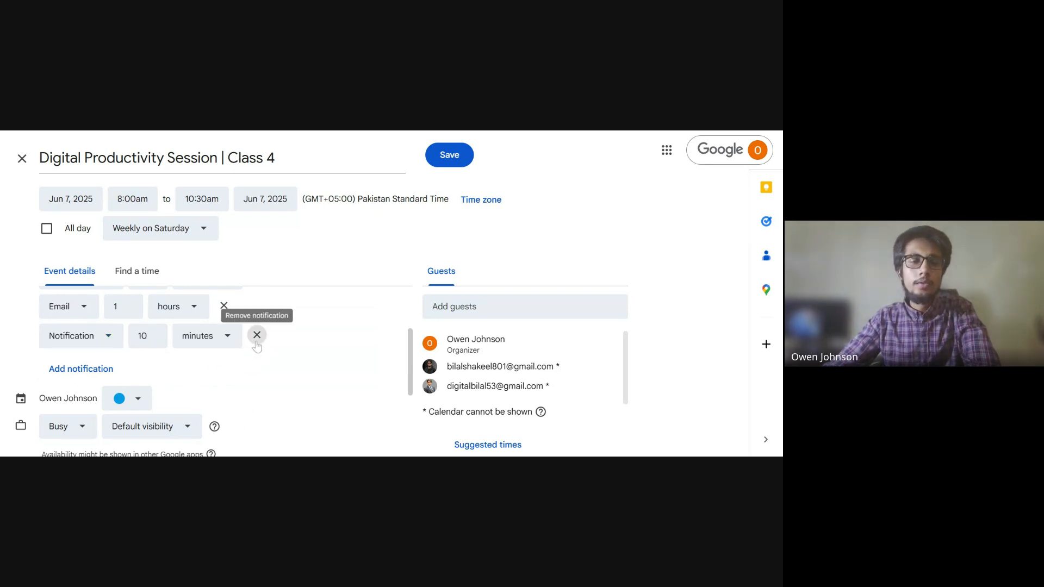
left_click(257, 334)
scroll(98, 342, "up", 1)
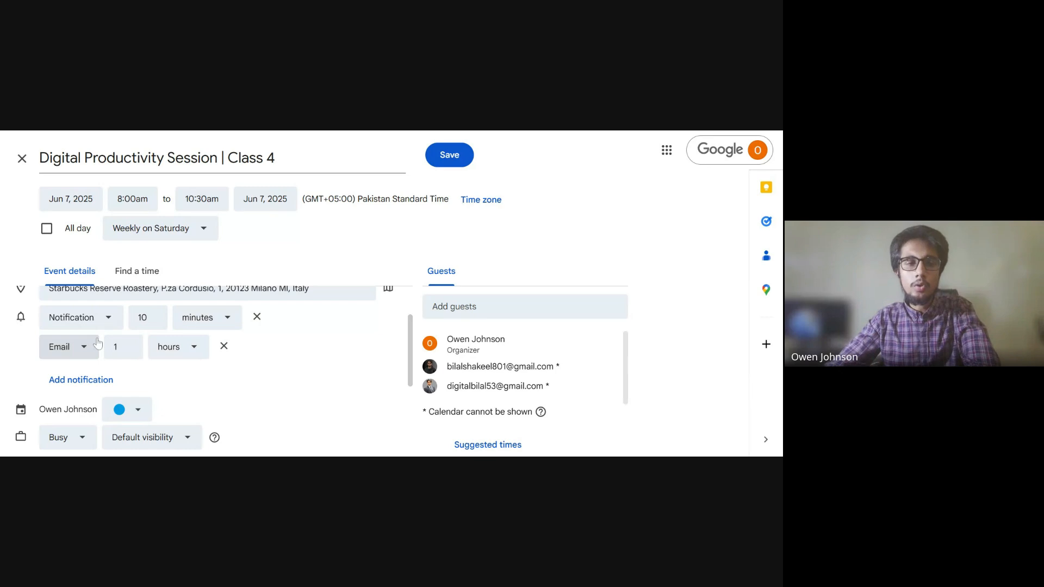
Step: Set the event color to Tomato
scroll(98, 343, "up", 1)
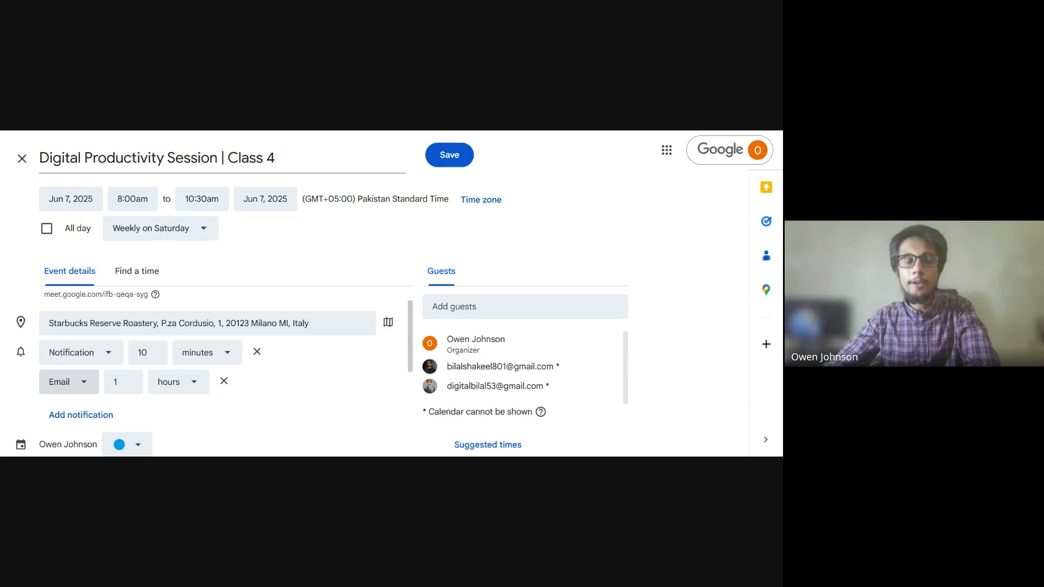
scroll(33, 389, "down", 1)
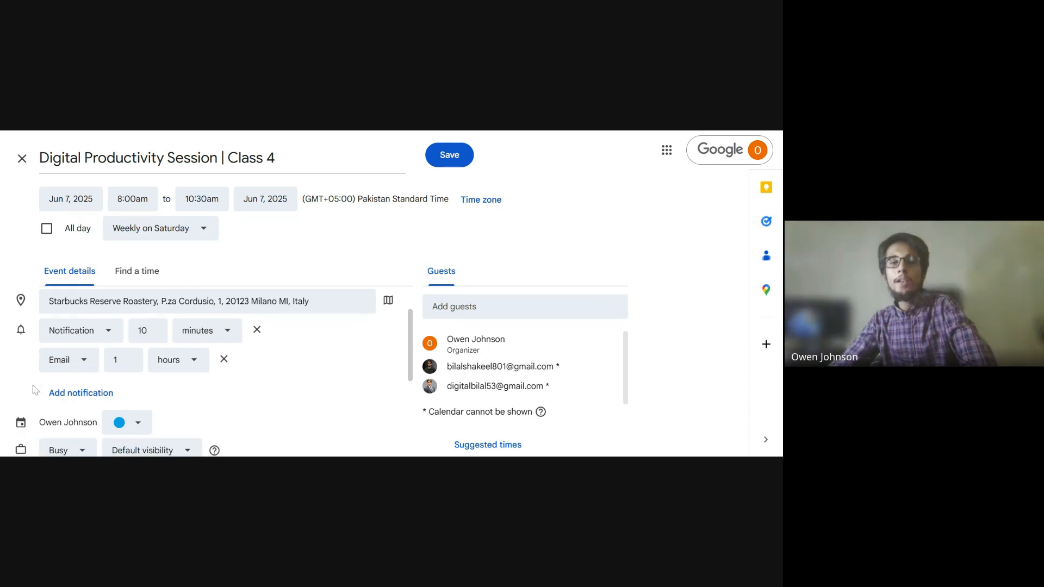
scroll(33, 389, "down", 1)
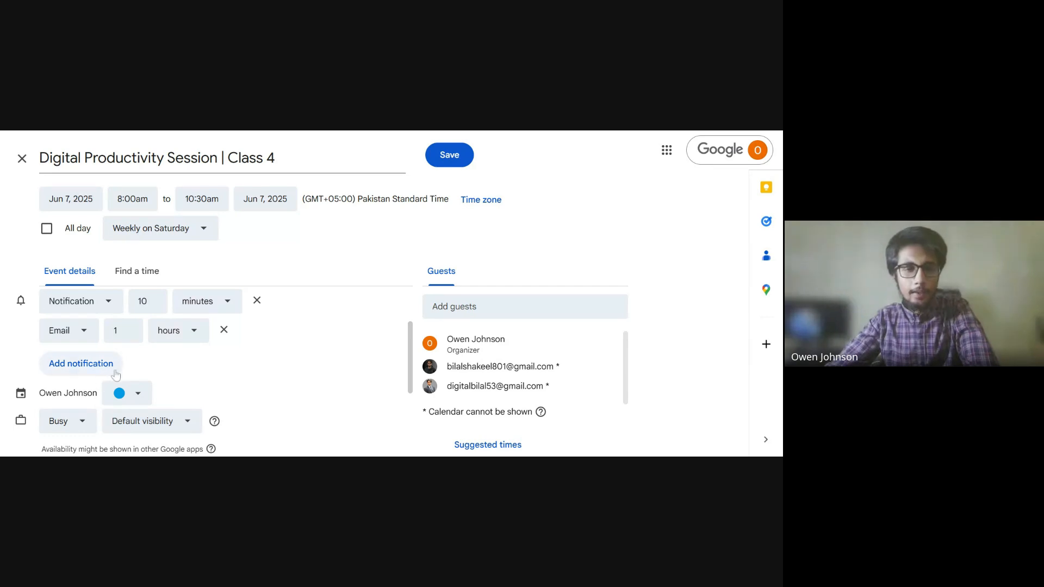
scroll(116, 374, "down", 3)
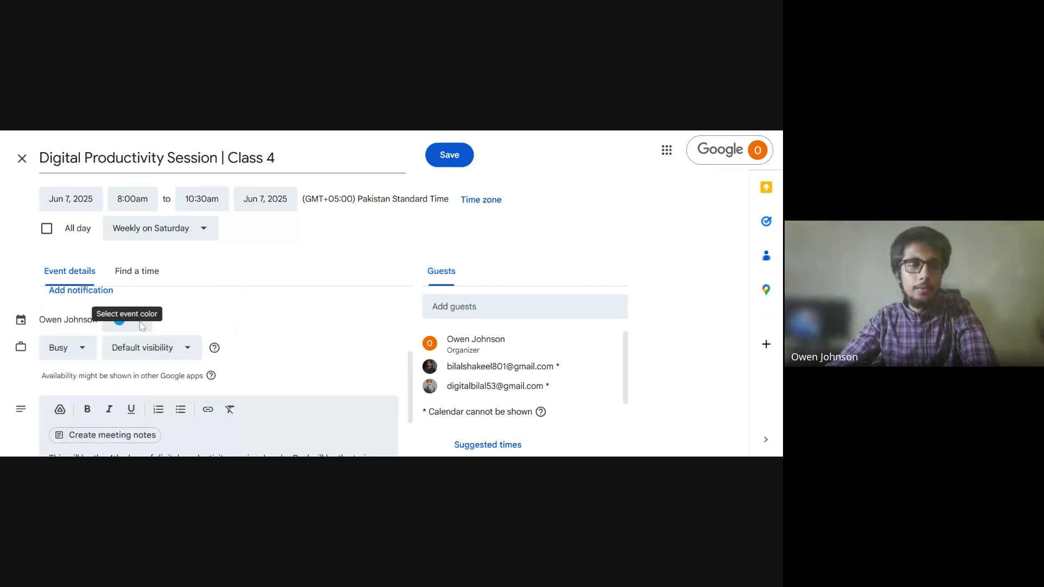
left_click(142, 325)
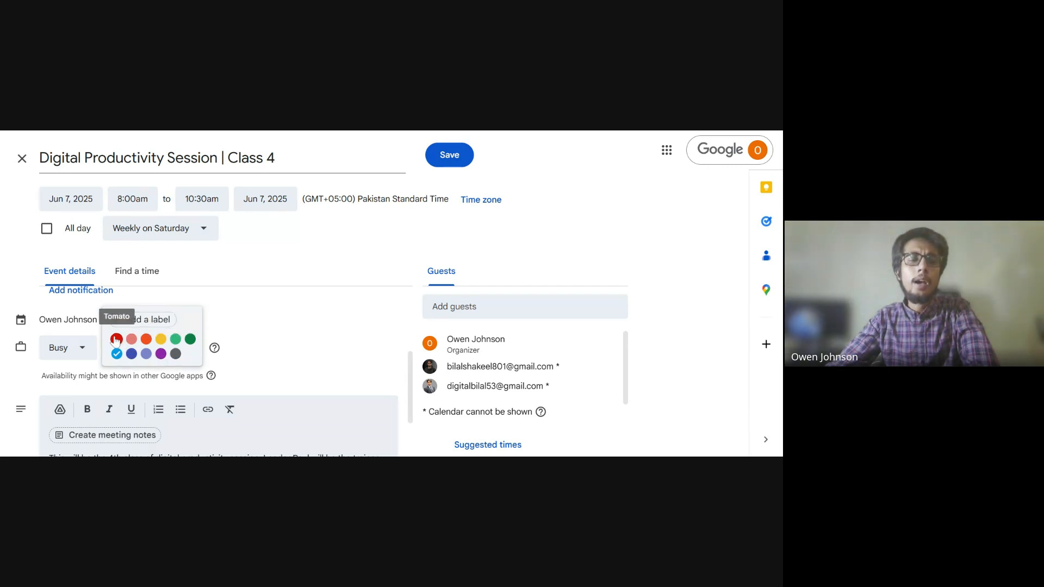
left_click(116, 340)
scroll(260, 338, "down", 1)
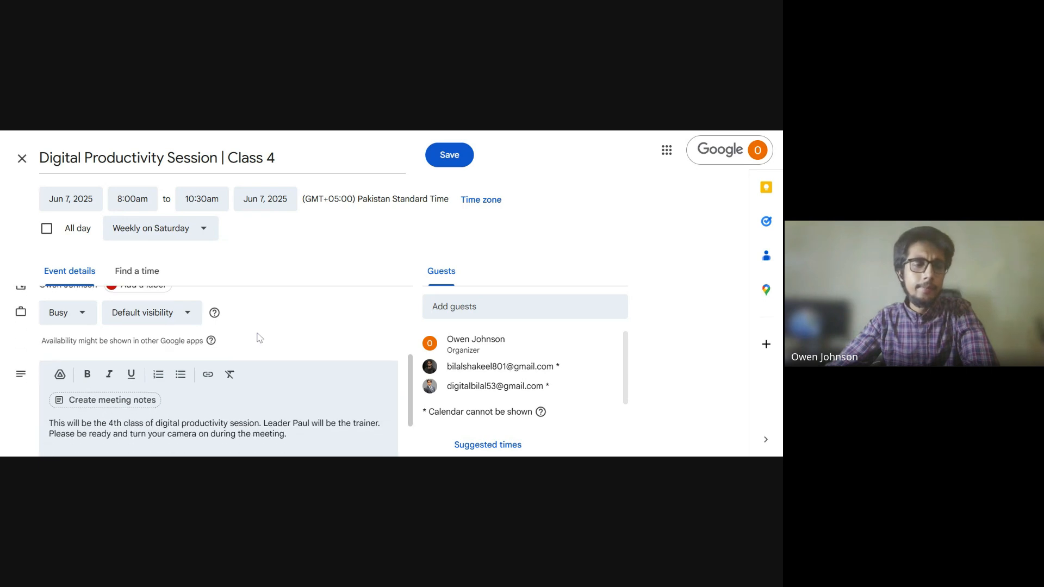
Step: Check the availability choices for the event and select Busy
scroll(260, 338, "down", 1)
scroll(260, 338, "up", 1)
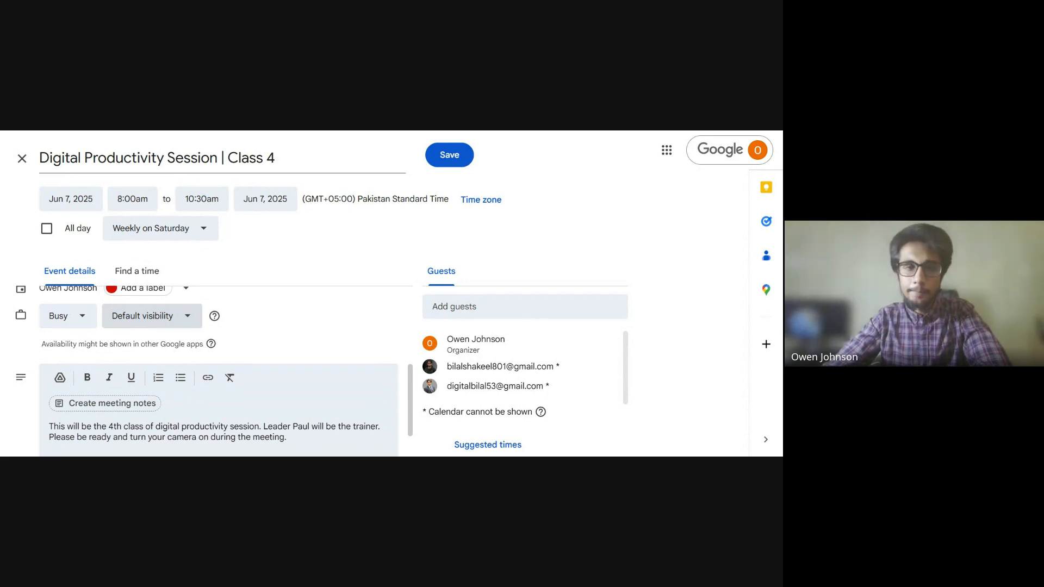
left_click(75, 321)
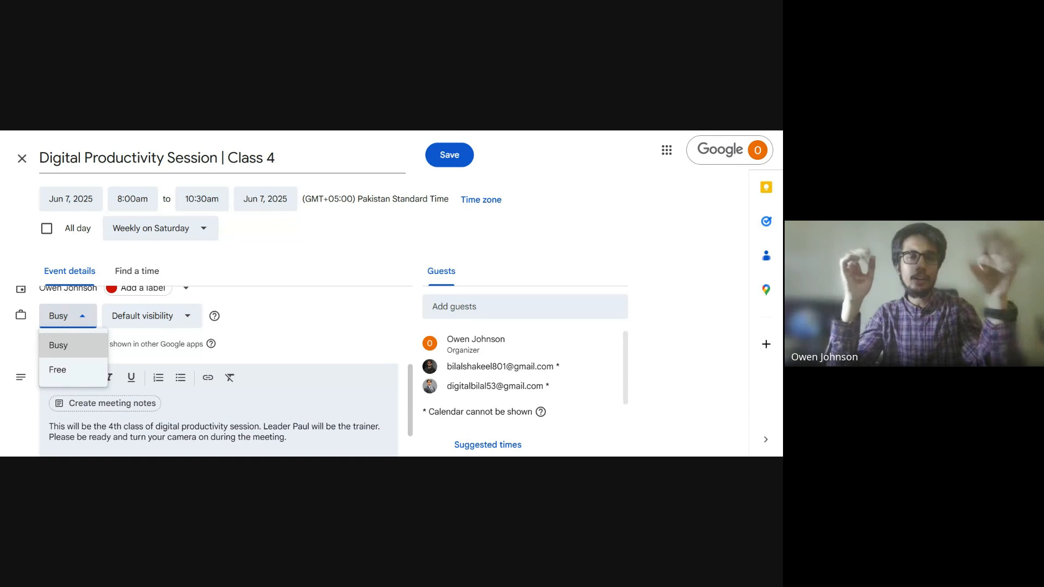
left_click(50, 345)
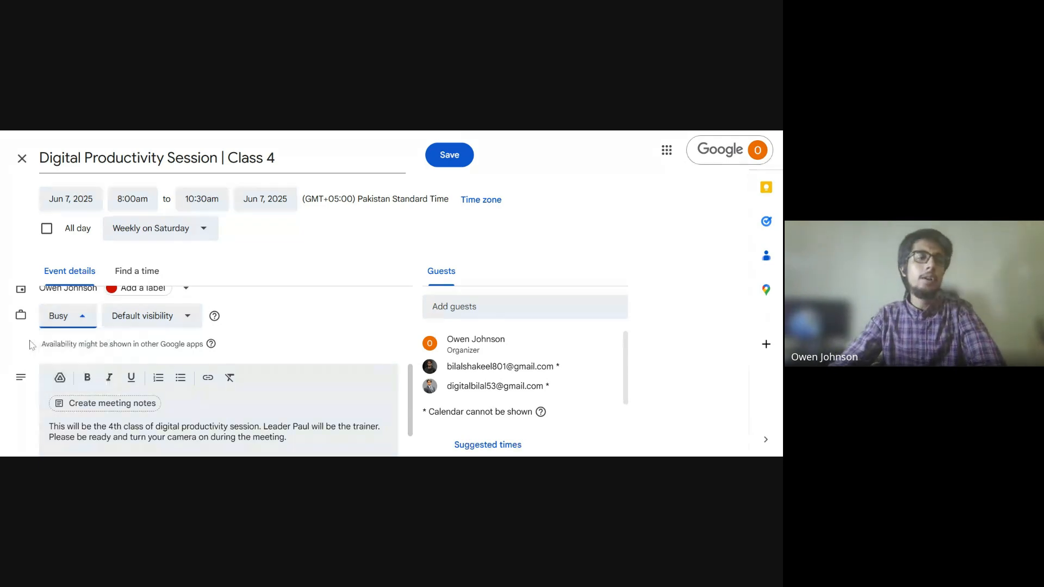
Step: Set the event's visibility to Private
left_click(143, 326)
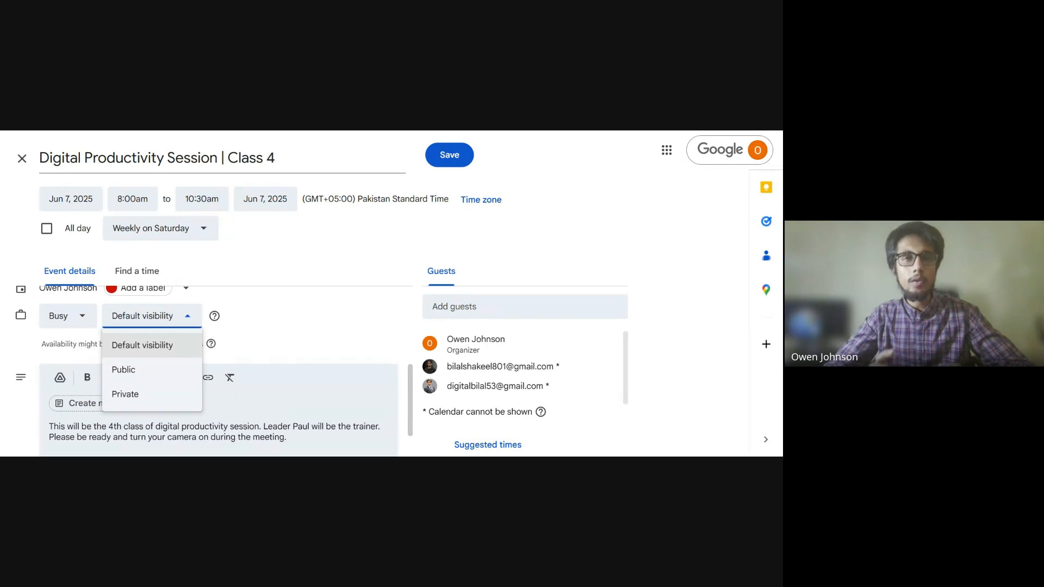
left_click(132, 395)
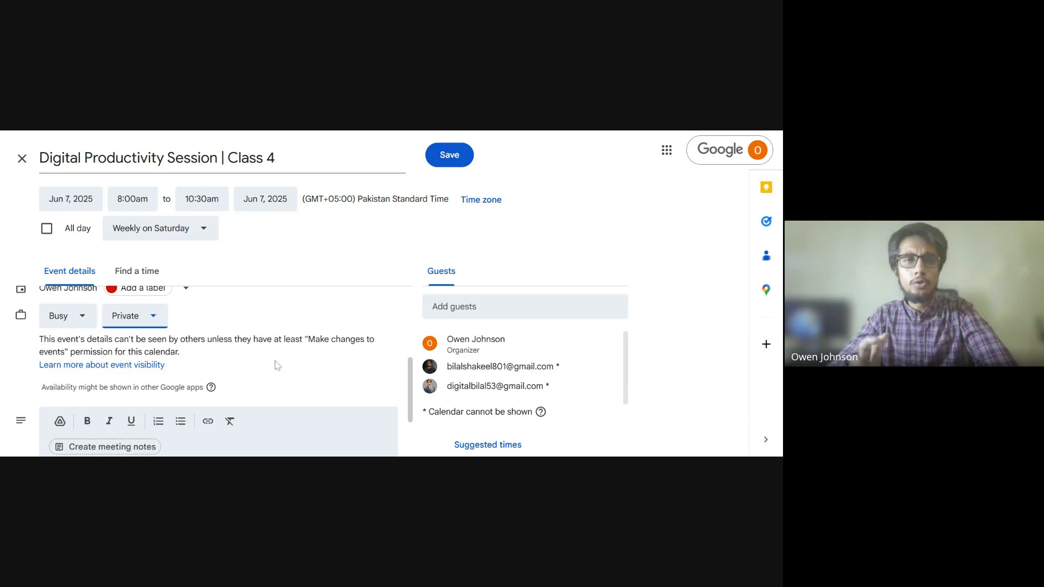
scroll(218, 370, "down", 1)
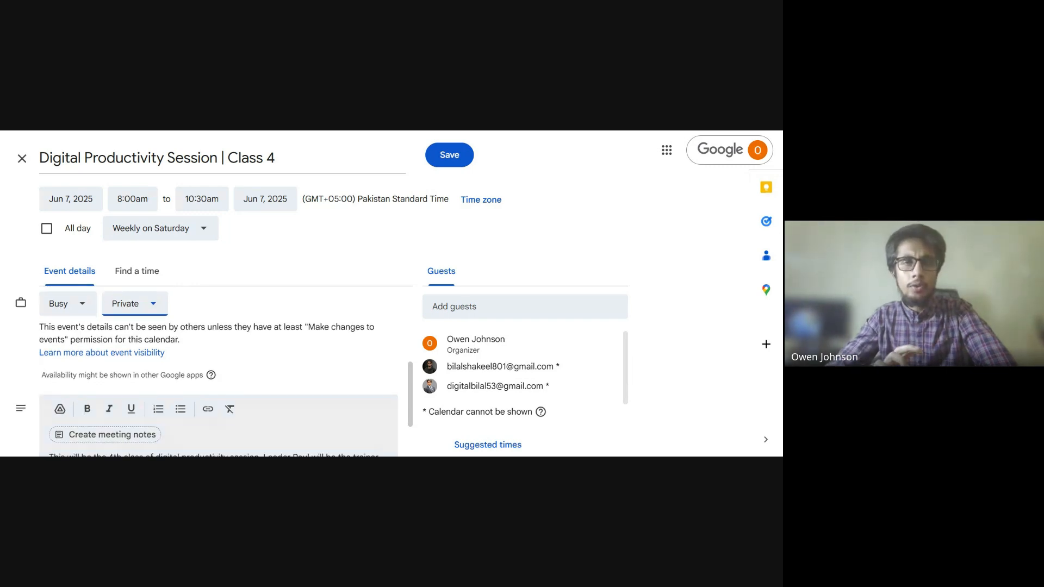
Step: Change the event's visibility to Public
scroll(129, 345, "up", 1)
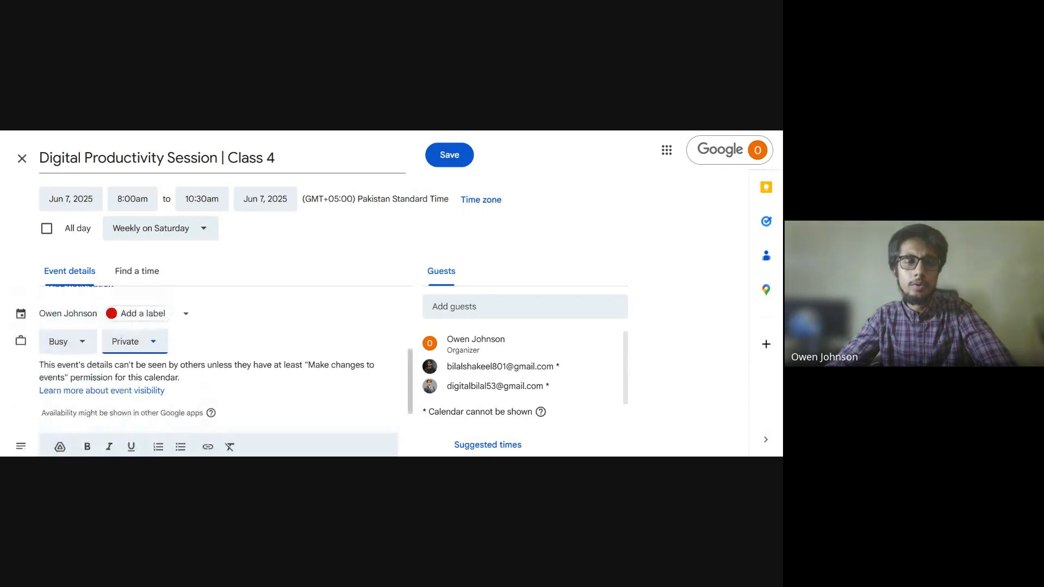
left_click(126, 346)
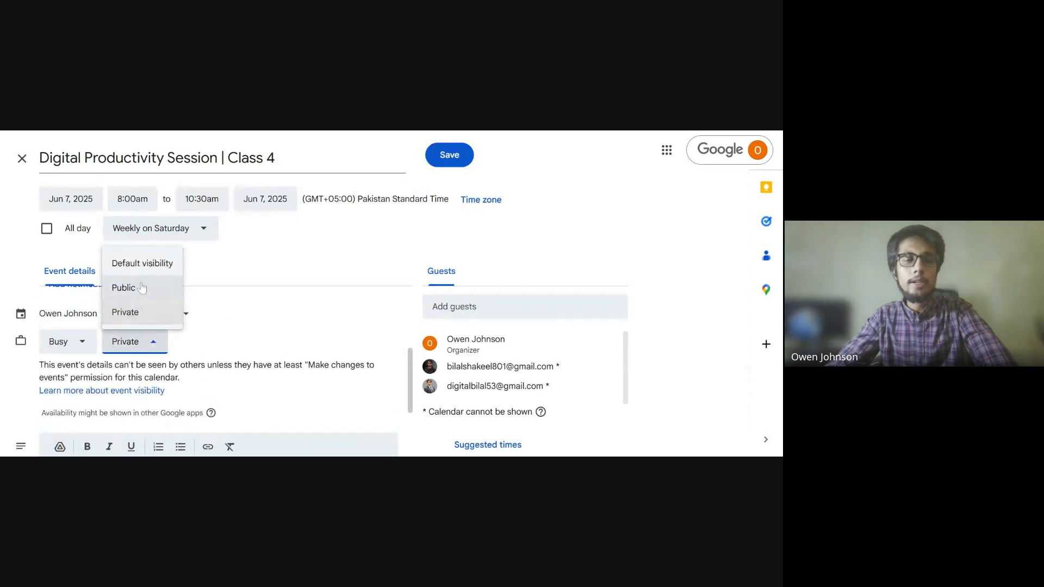
left_click(144, 288)
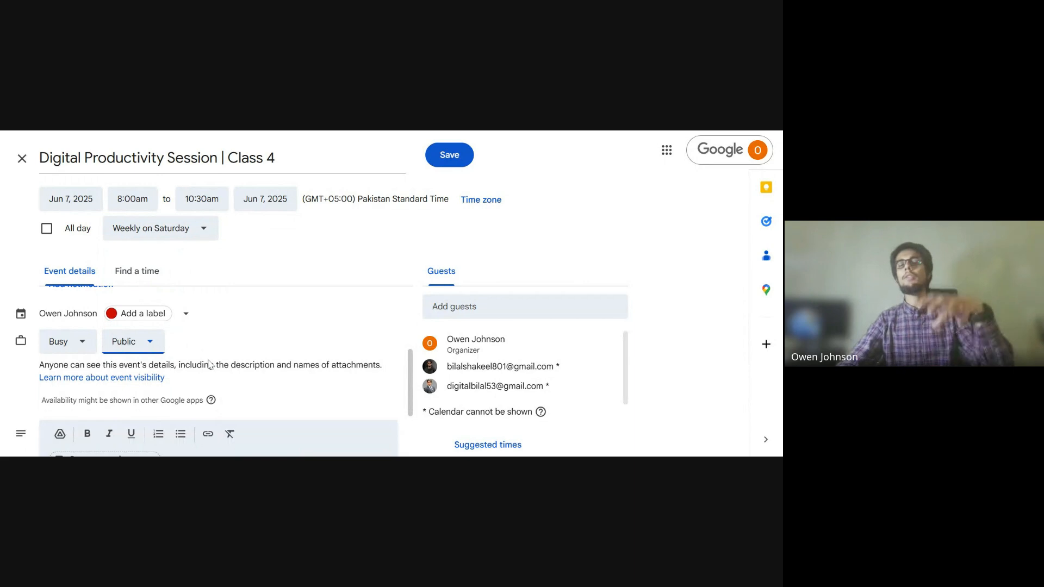
scroll(208, 364, "up", 1)
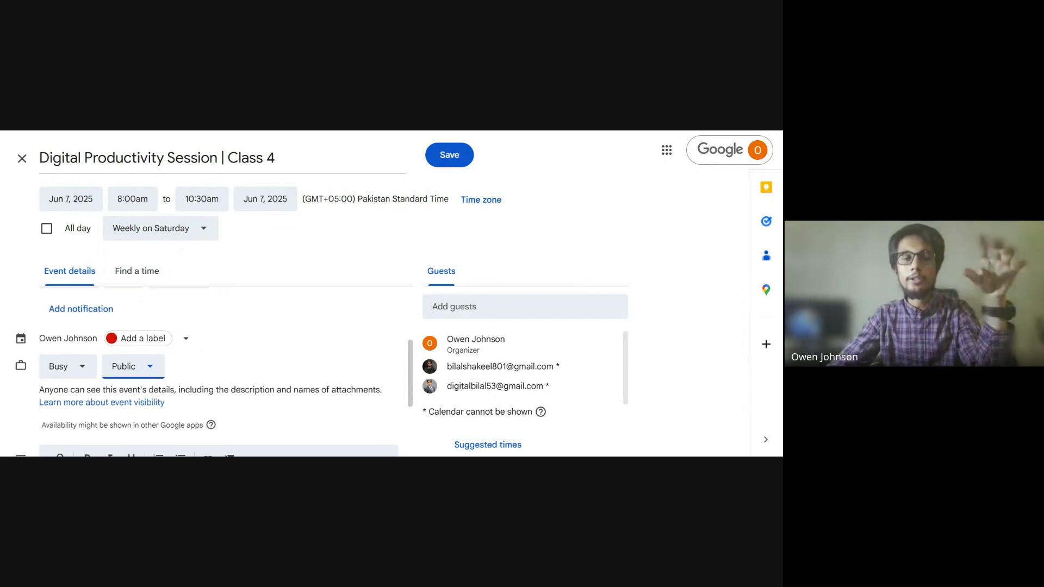